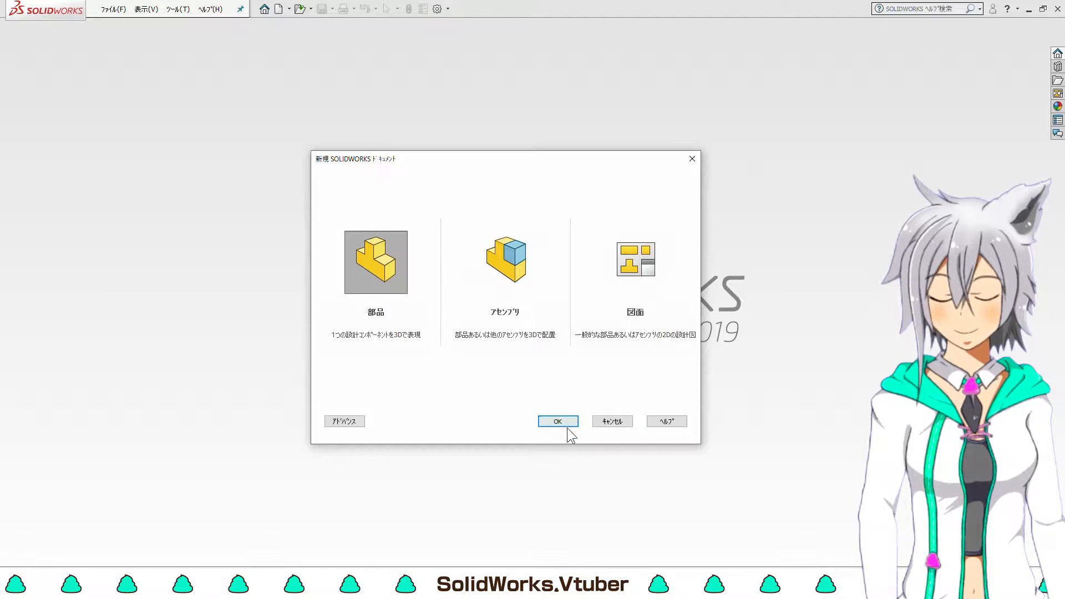
- Create a new part and sketch a circle about 101 mm in diameter centred on the origin of the Front plane
click(567, 423)
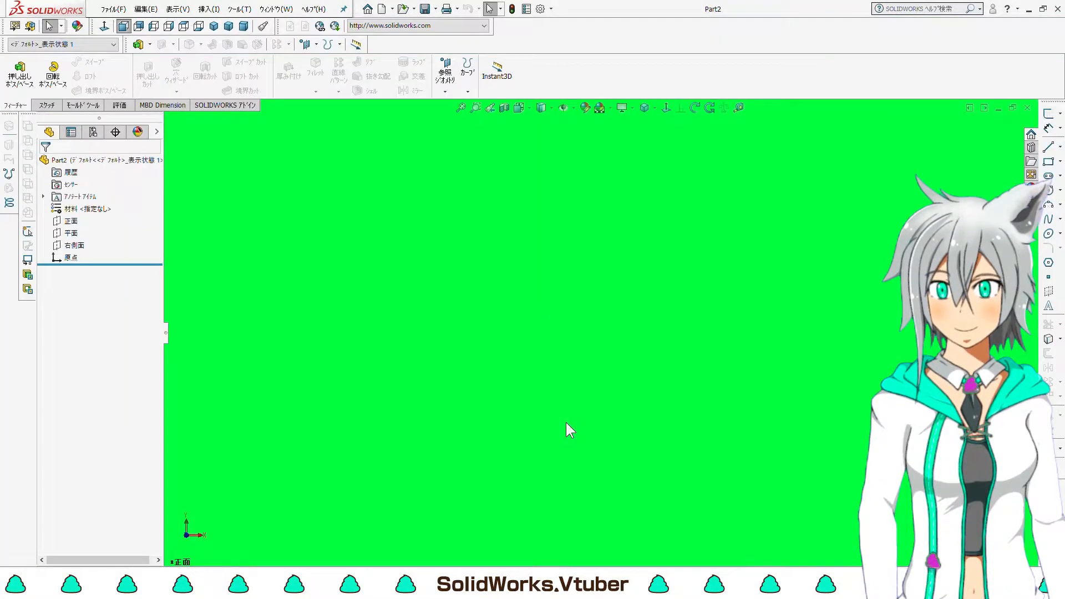
click(84, 222)
click(47, 105)
click(13, 69)
click(83, 61)
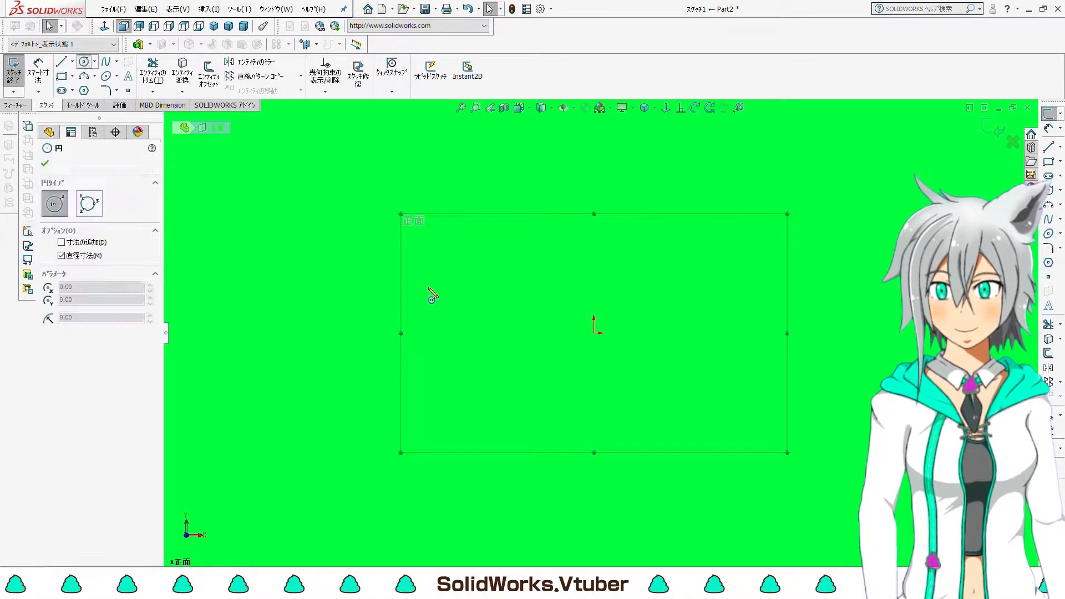
click(594, 333)
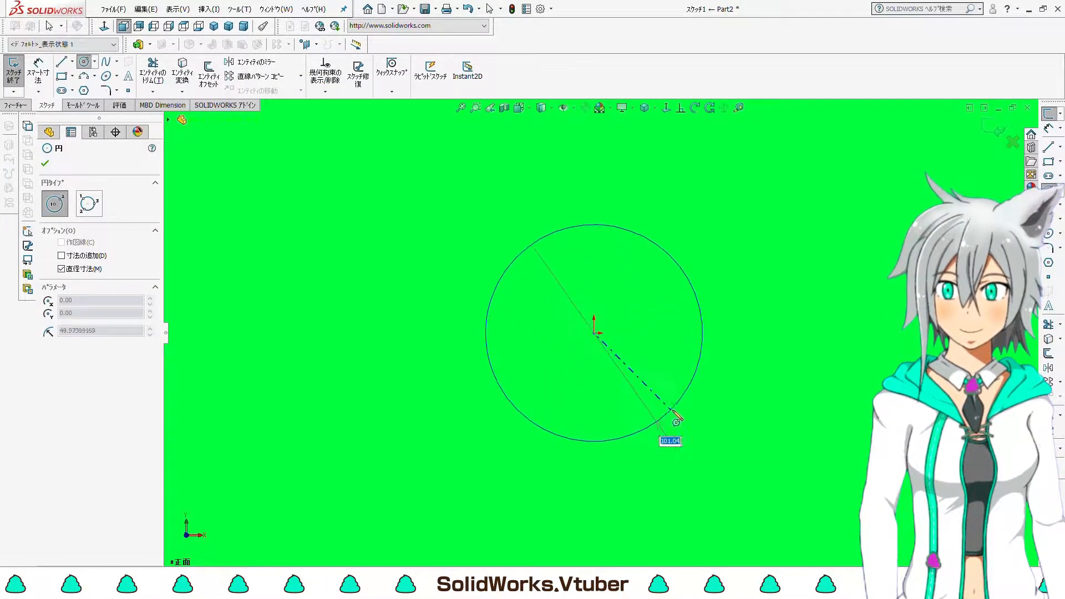
click(671, 410)
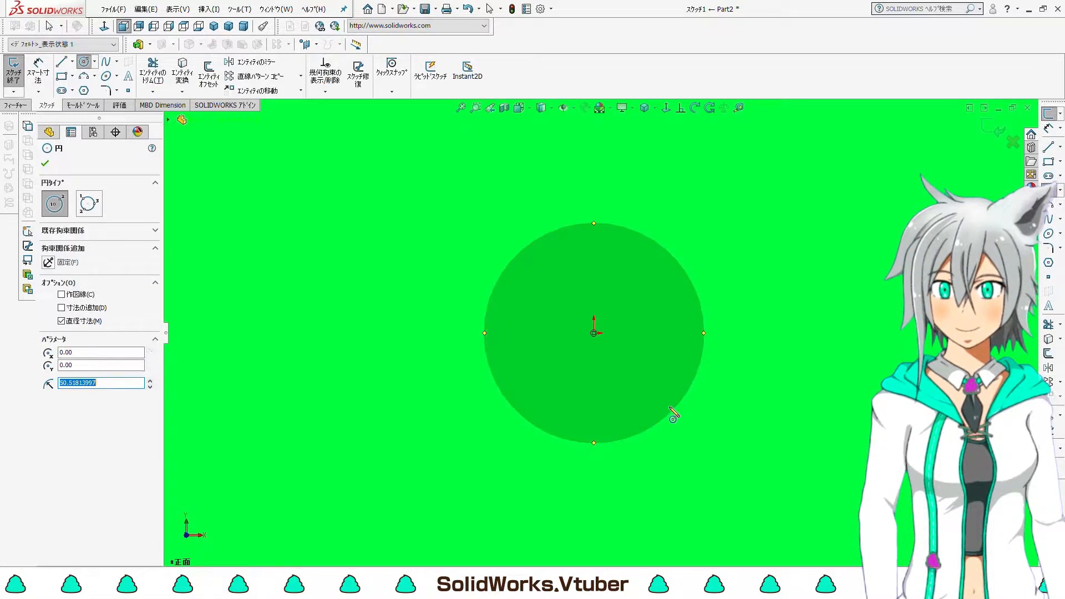
- Draw a vertical line through the circle from its uppermost to its lowest quadrant point
click(64, 63)
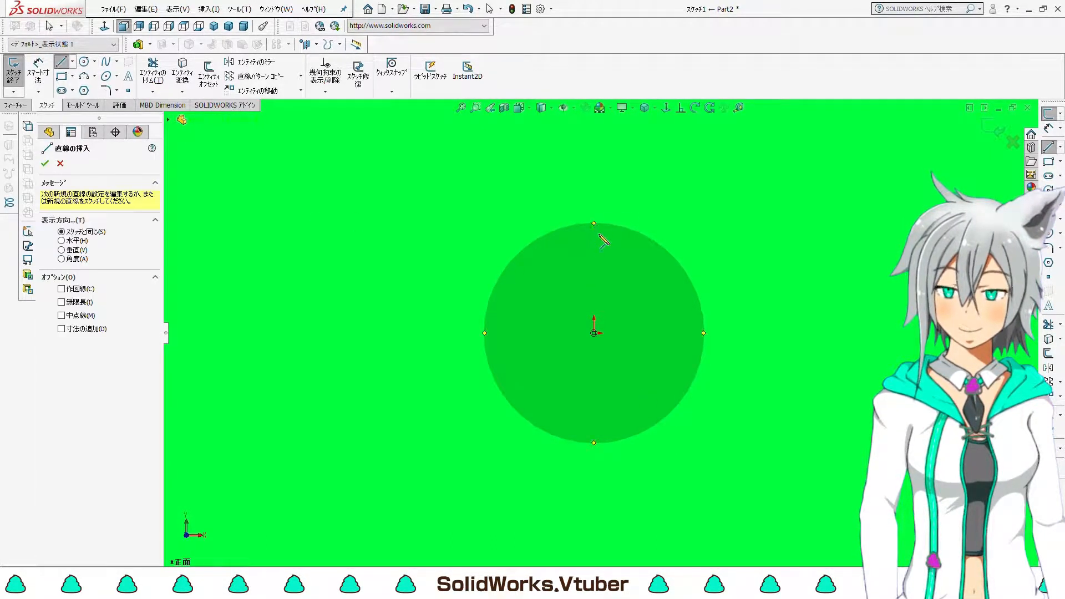
click(595, 224)
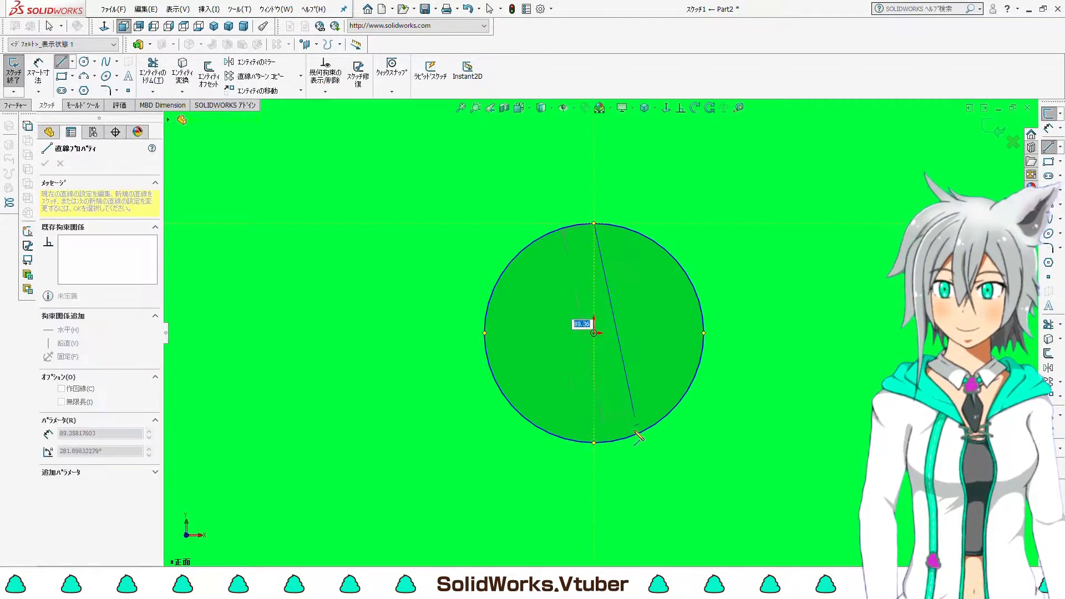
click(594, 442)
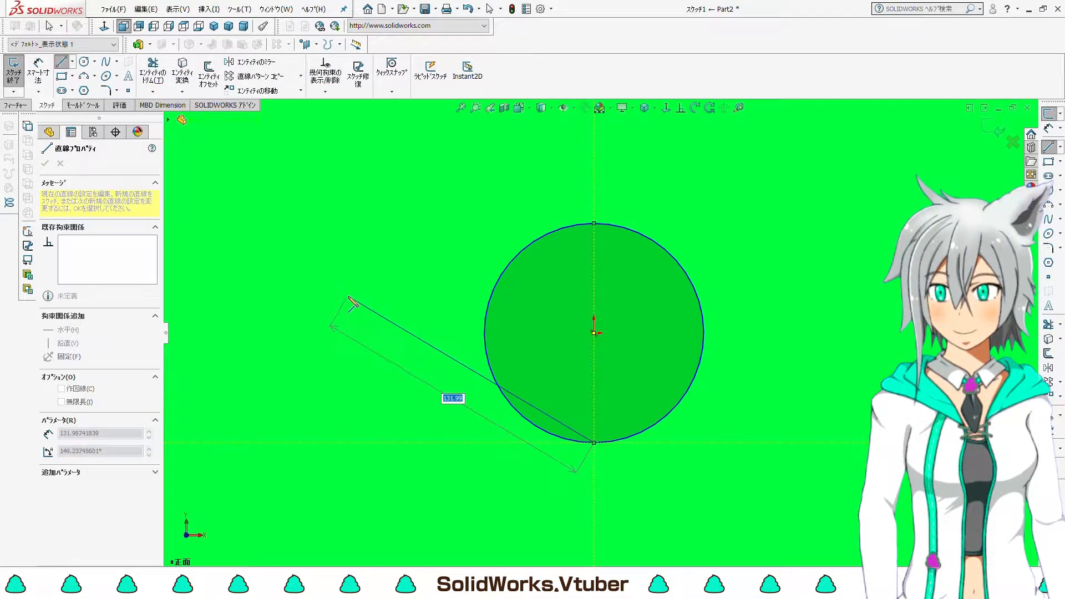
key(Escape)
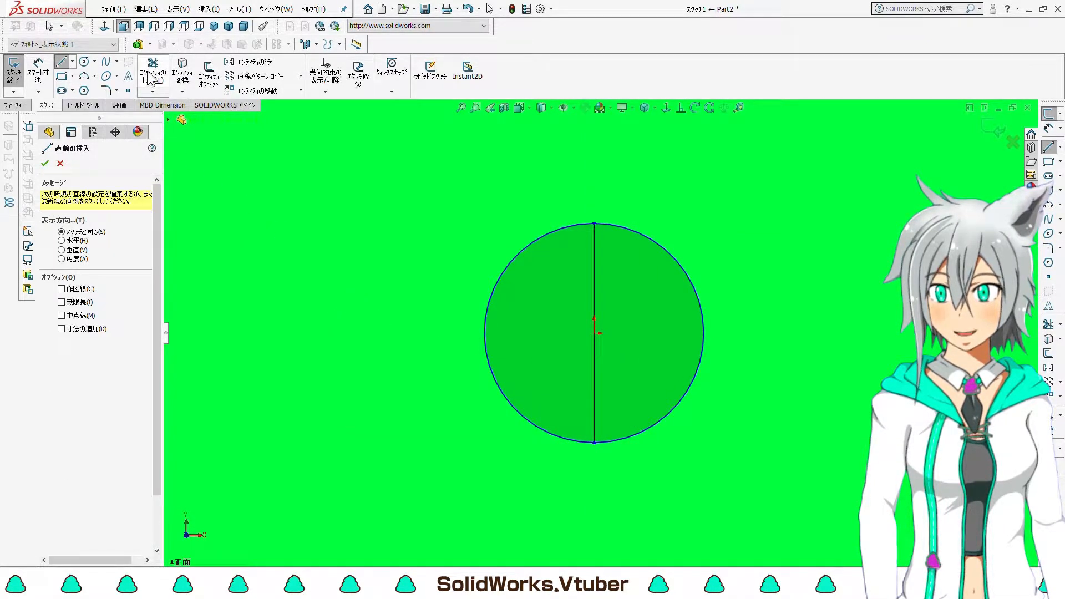
- Dimension the circle's diameter at 100 mm
click(38, 73)
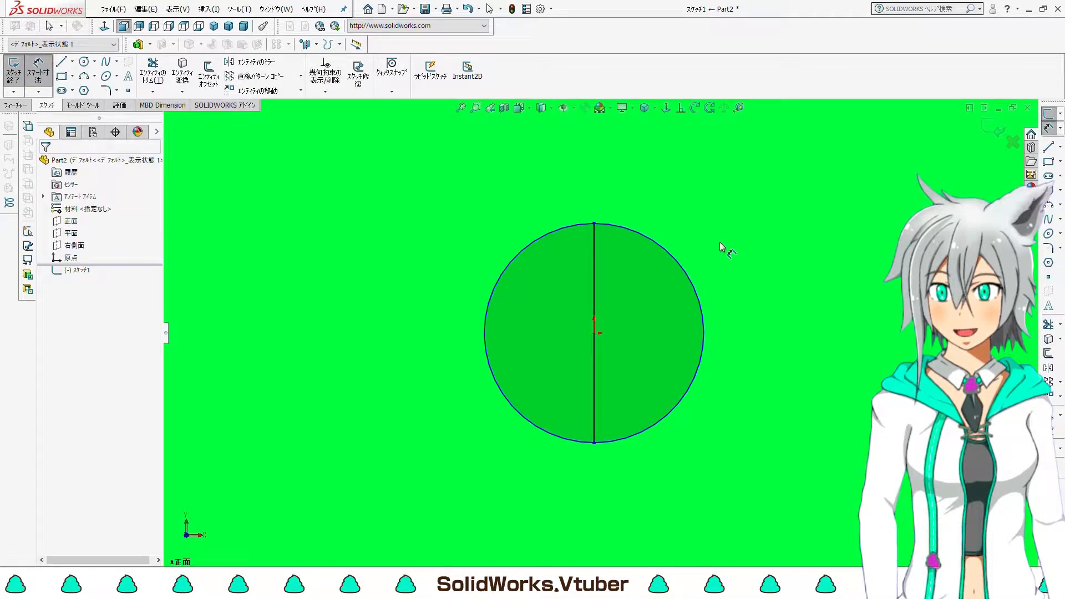
click(652, 242)
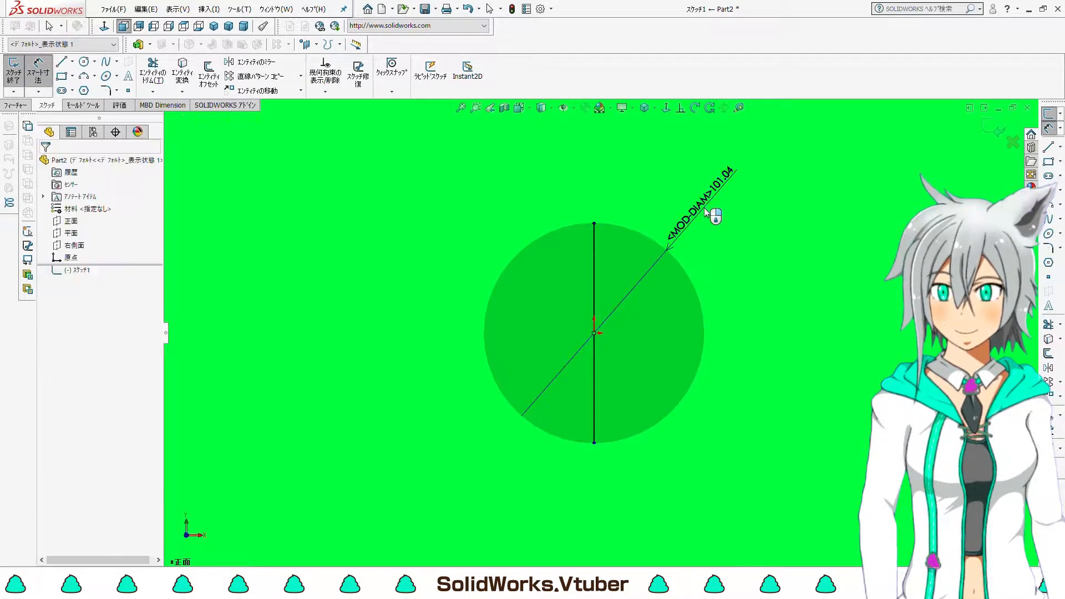
click(705, 212)
text(100)
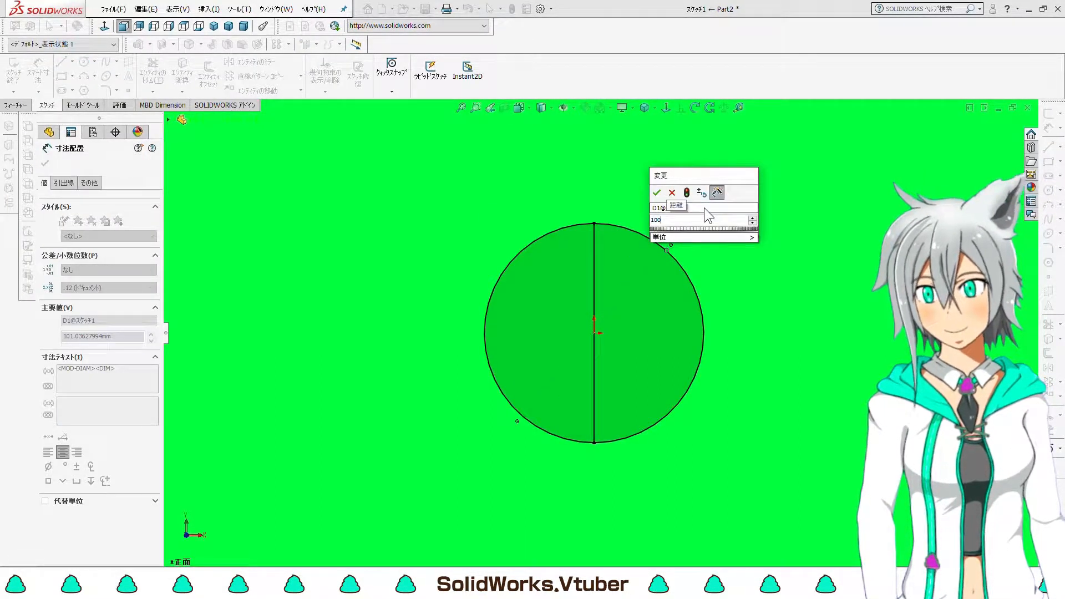
key(Return)
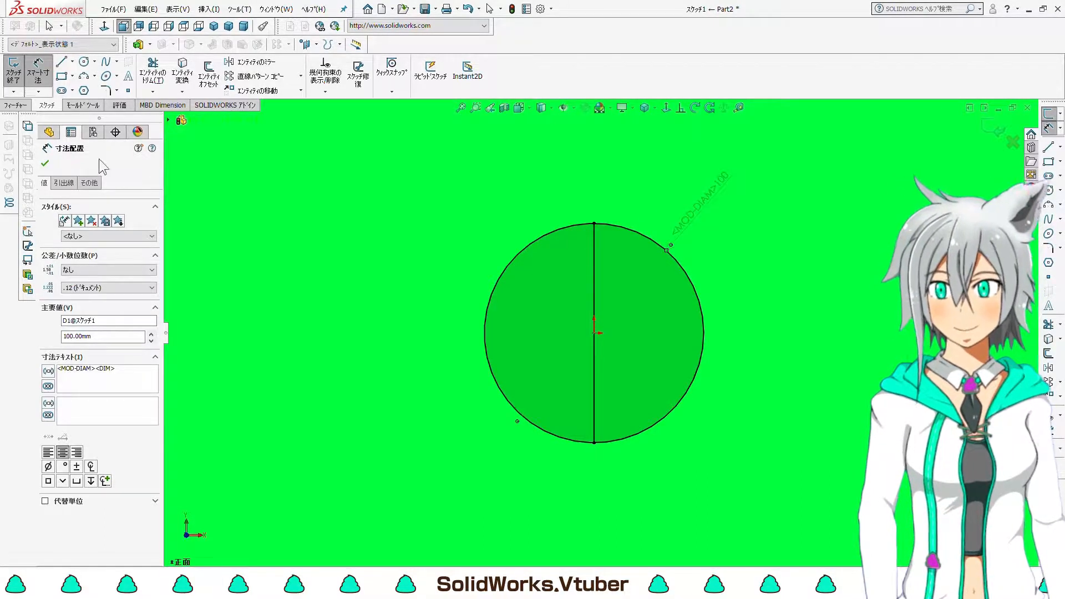
click(45, 163)
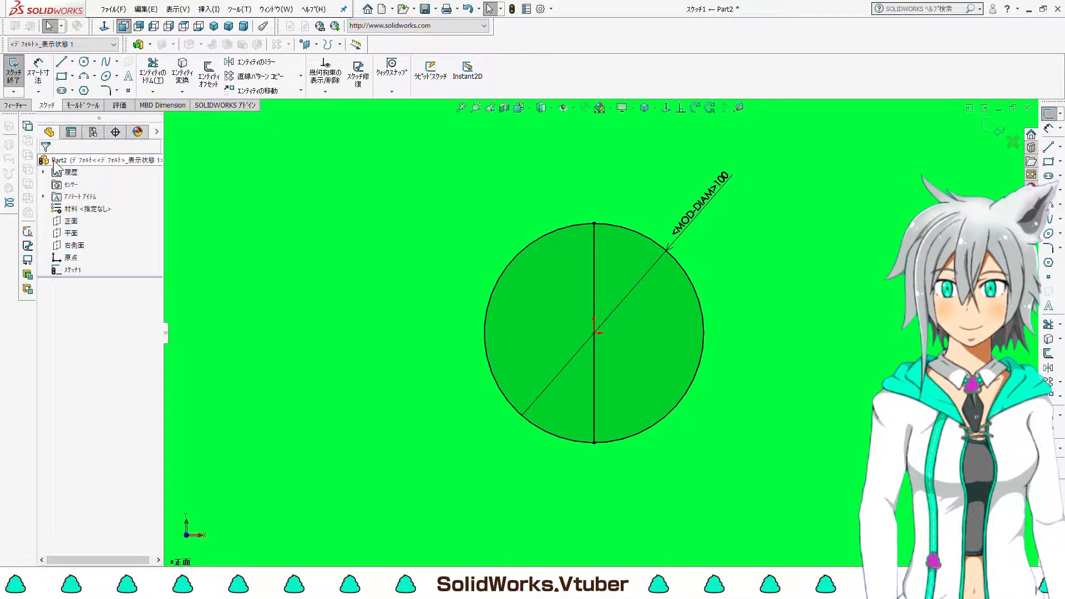
- Revolve the right half of the circle 360° about the vertical line as a solid, with the thin feature option off
click(24, 106)
click(52, 77)
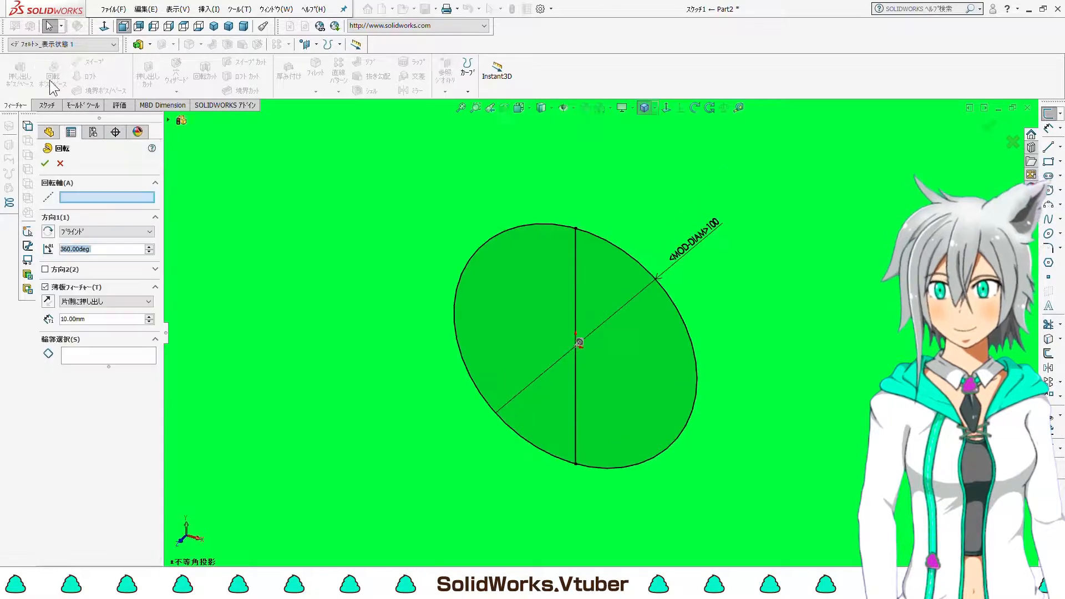
click(124, 355)
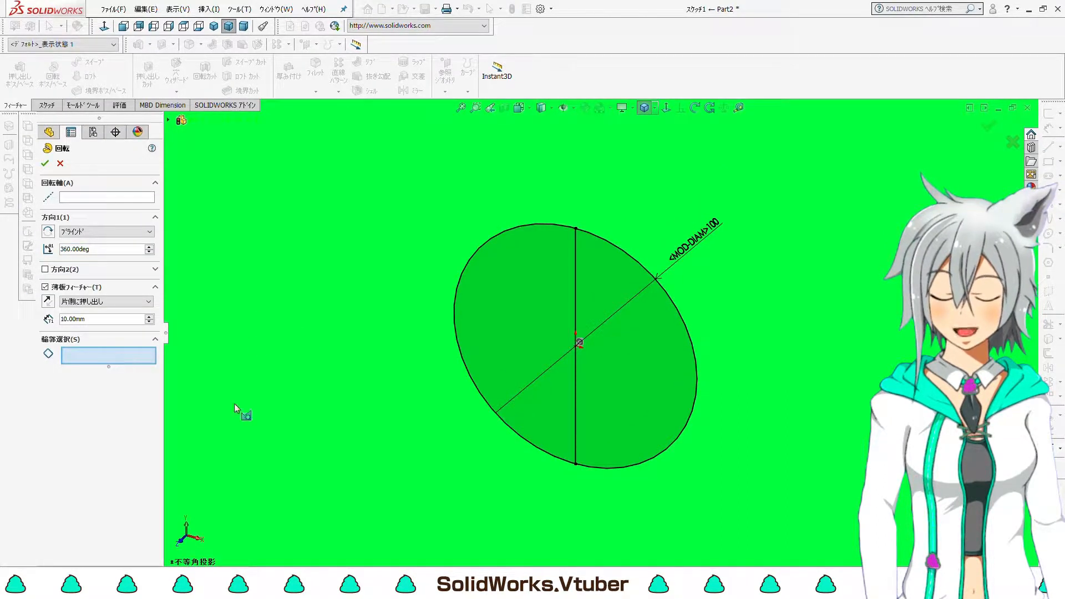
click(654, 374)
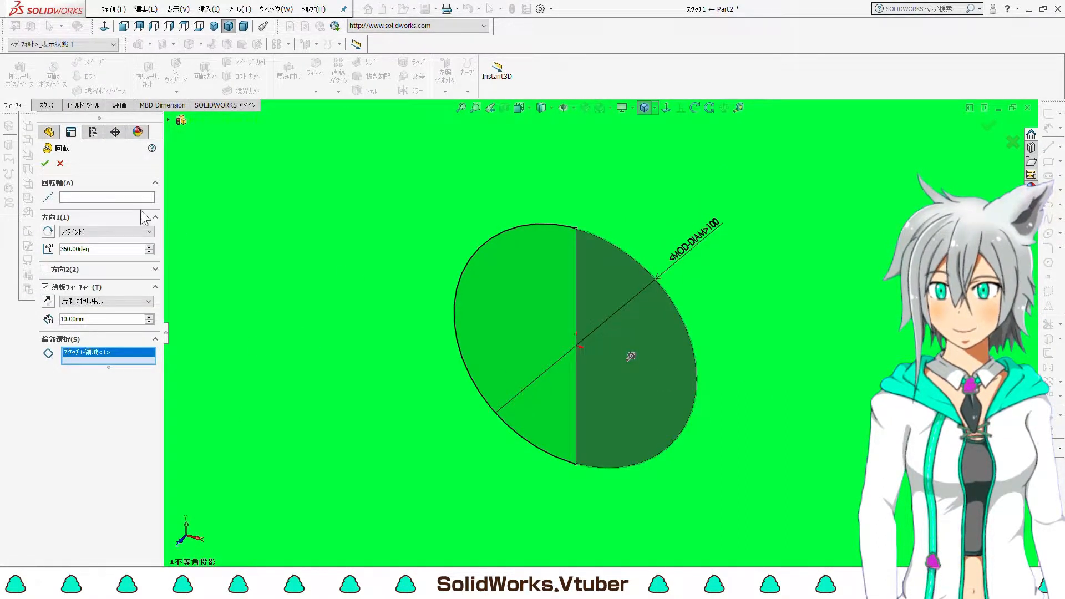
click(102, 198)
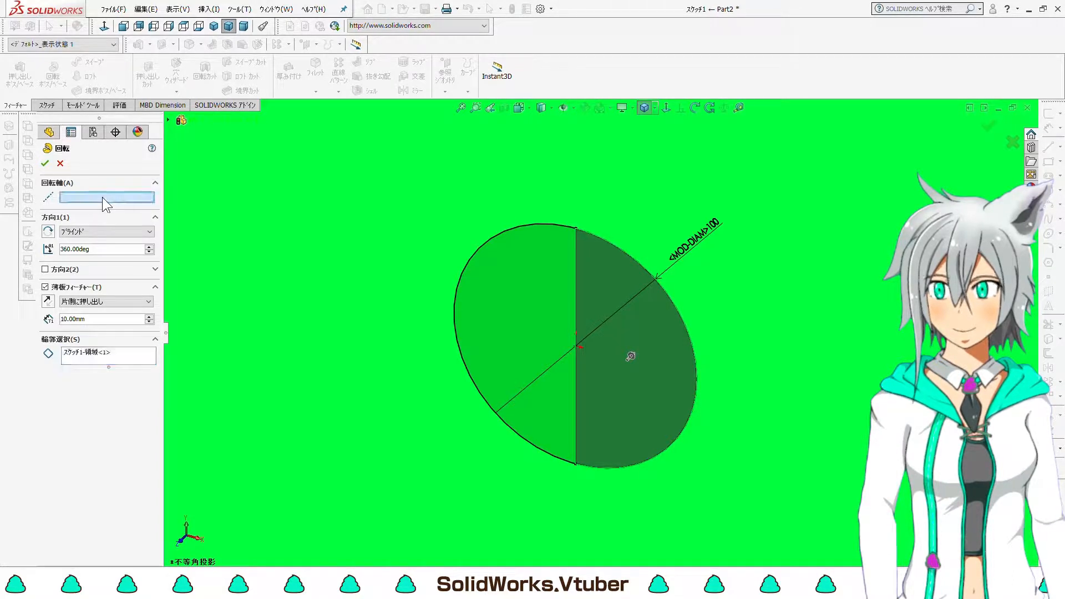
click(577, 294)
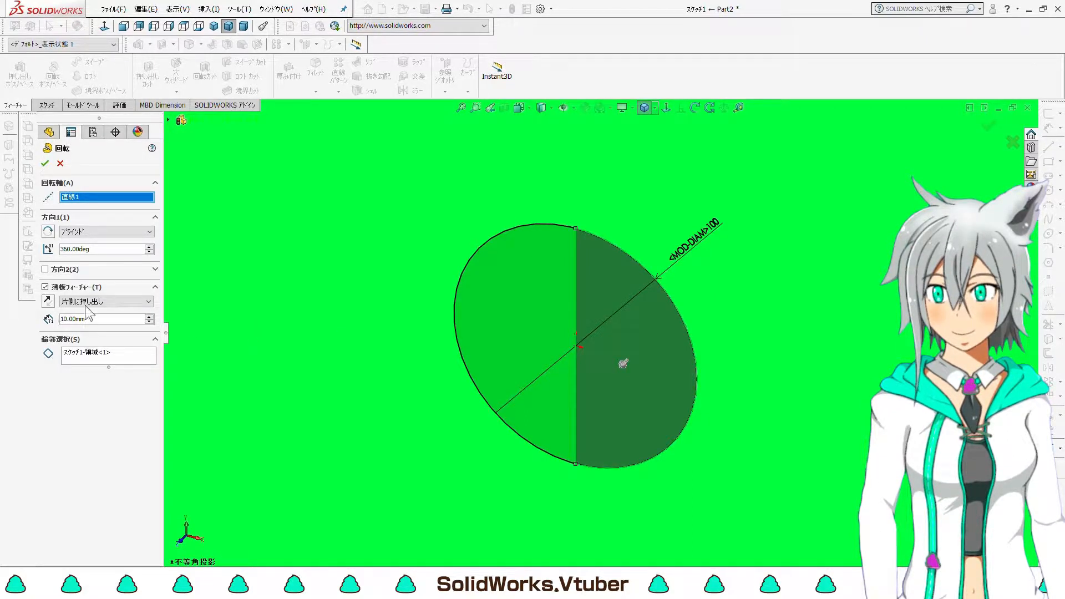
click(45, 288)
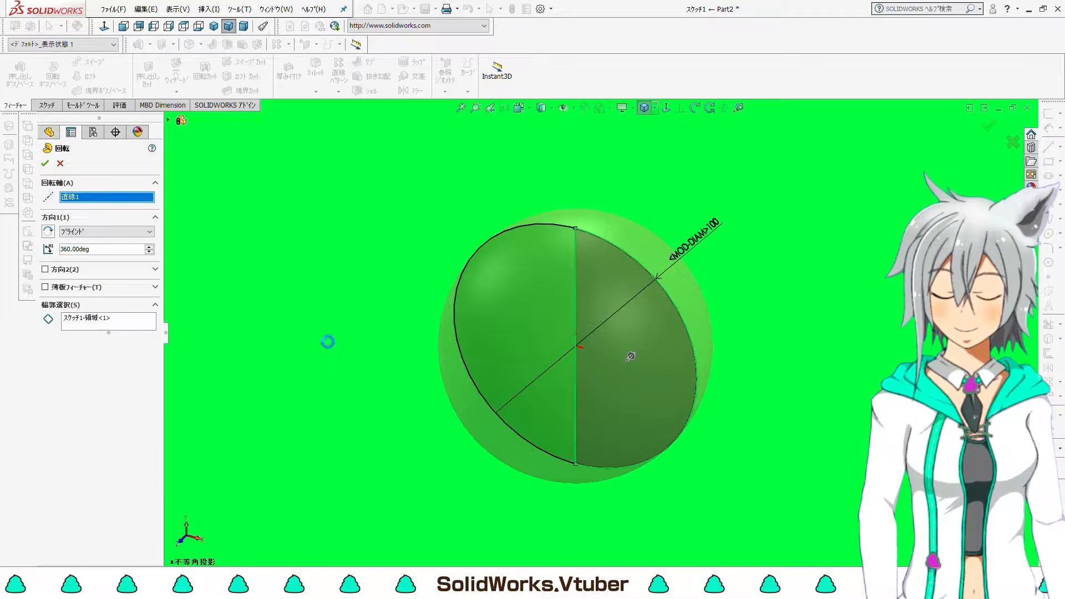
key(Return)
- Start a new sketch on the Front plane and view it normal to the plane
key(ctrl+1)
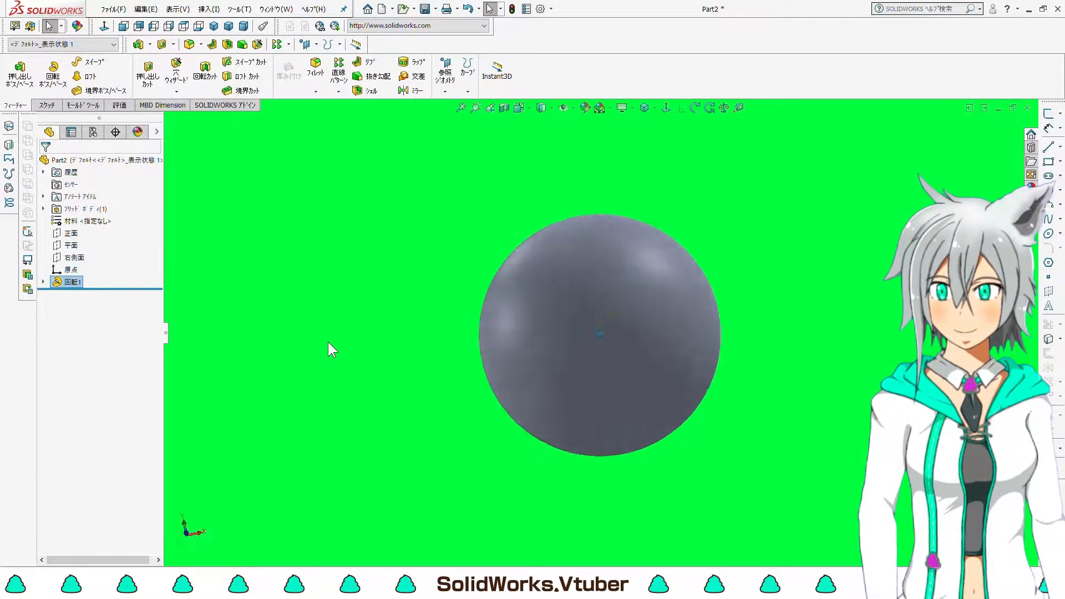
key(ctrl+7)
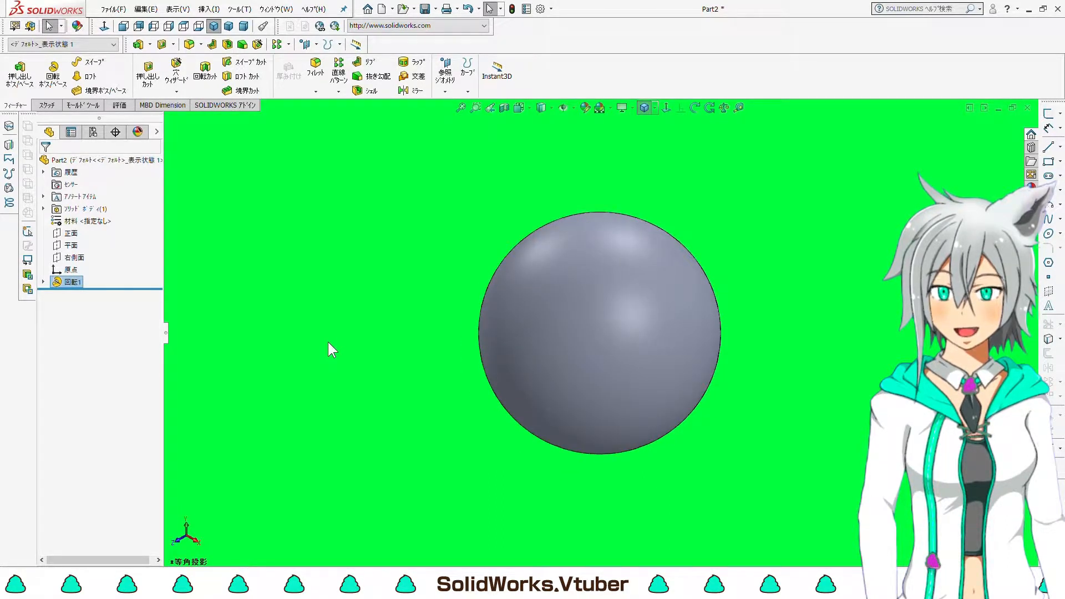
click(72, 235)
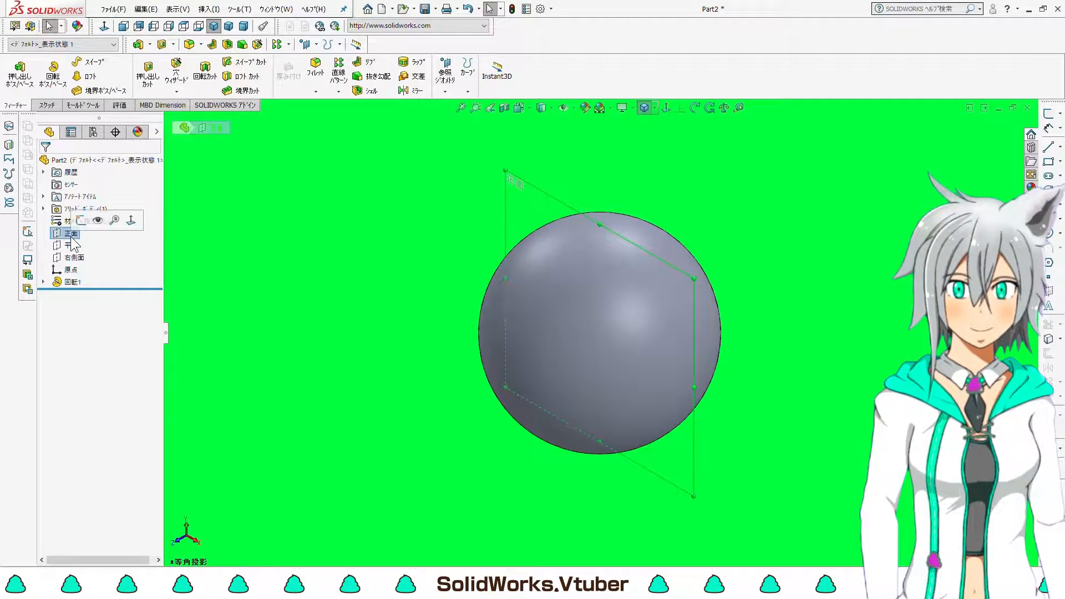
click(47, 105)
click(15, 77)
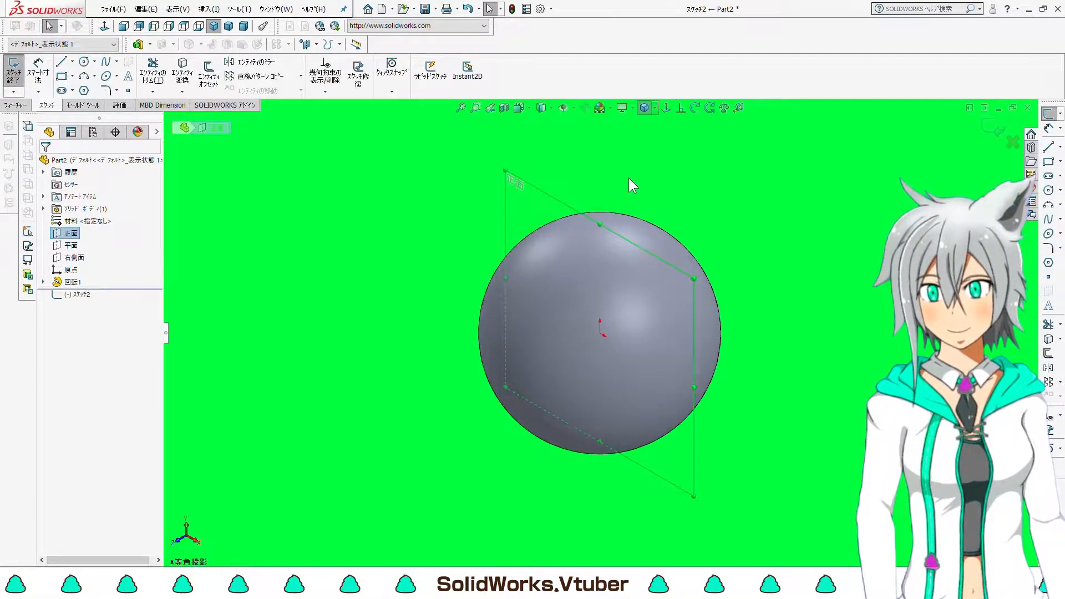
click(665, 108)
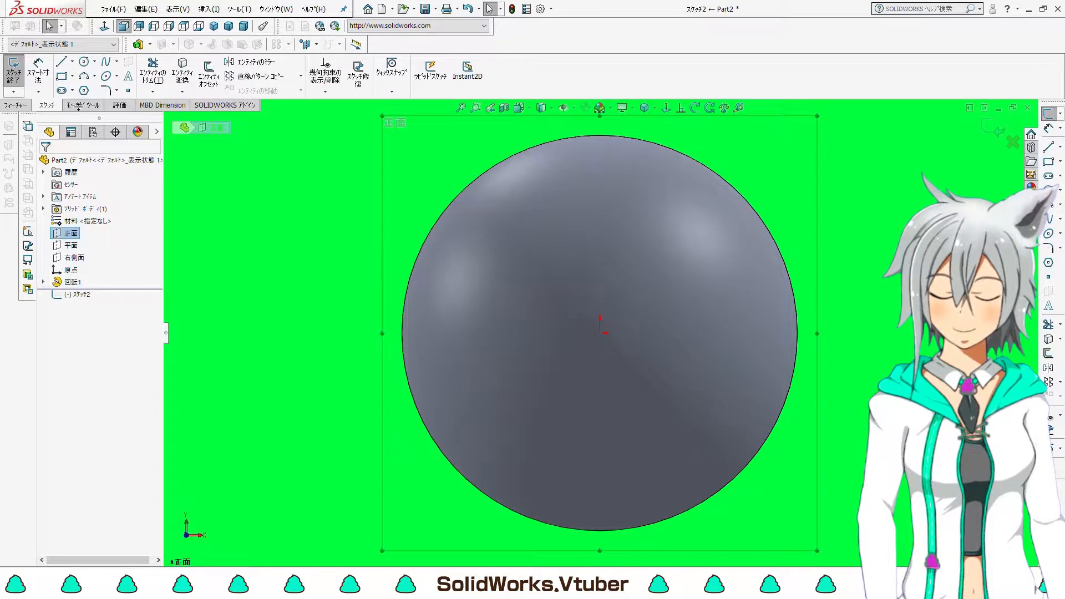
- Sketch a corner rectangle about 19 mm by 10 mm overlapping the sphere's left edge near mid-height
click(62, 76)
click(349, 308)
click(424, 349)
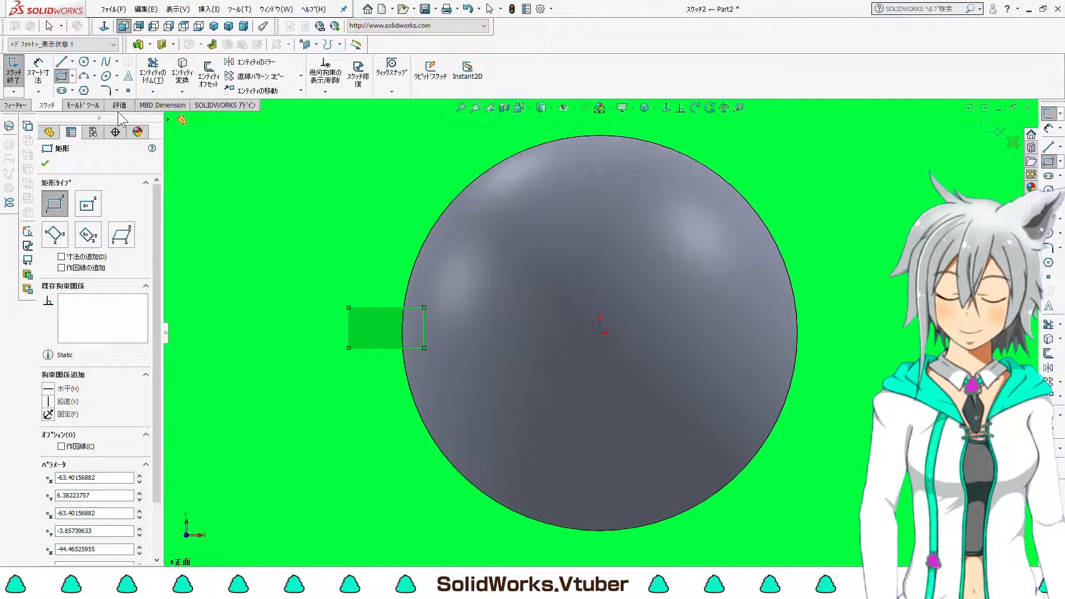
click(71, 81)
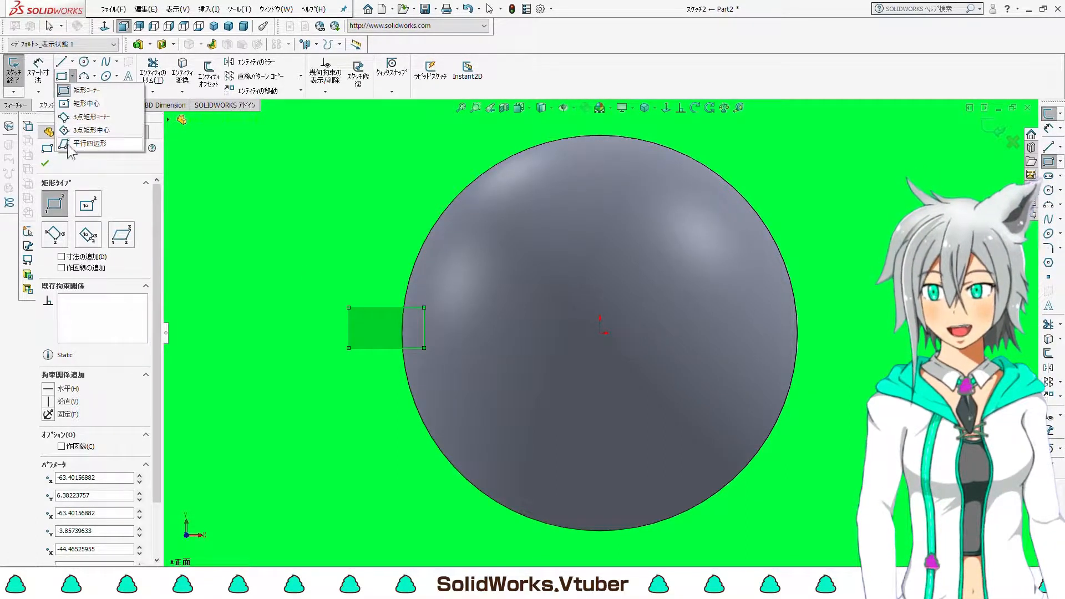
click(67, 91)
key(Escape)
click(339, 236)
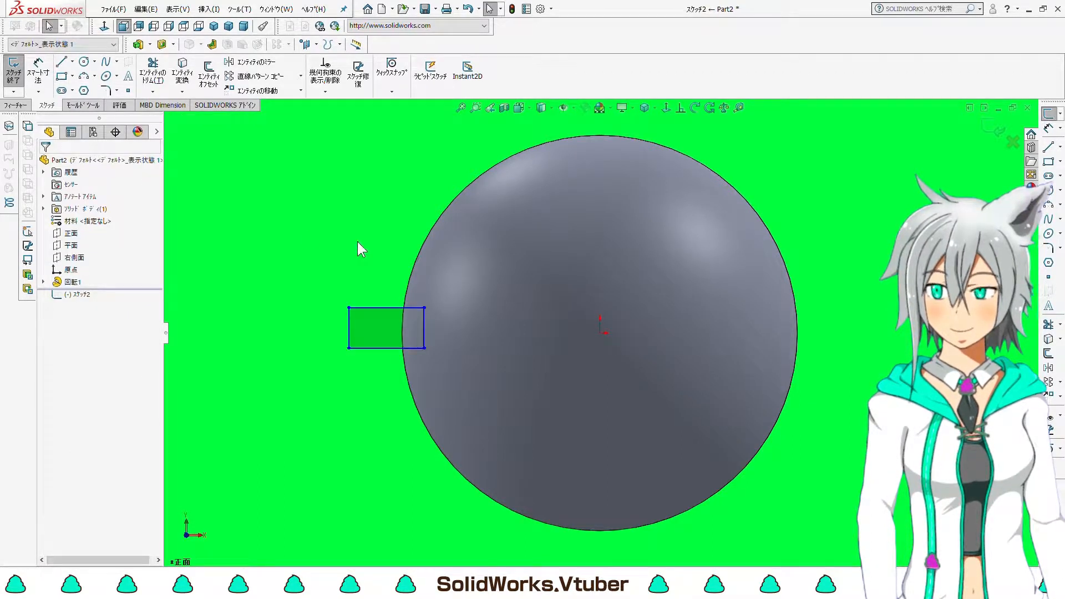
- Draw a horizontal 50 mm centerline from the origin to the sphere's left edge
click(72, 62)
click(77, 89)
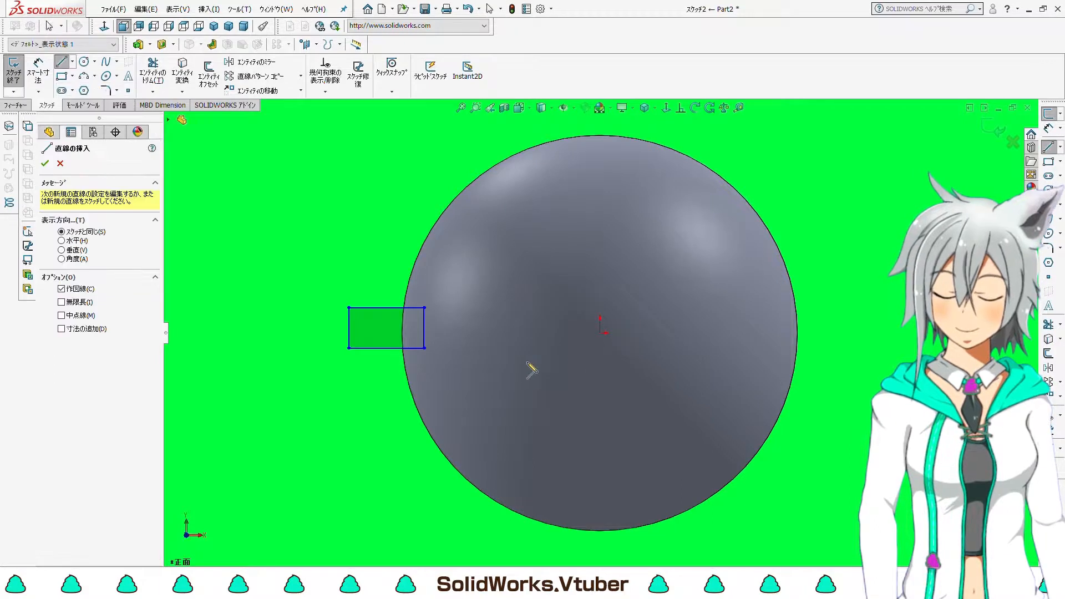
click(600, 333)
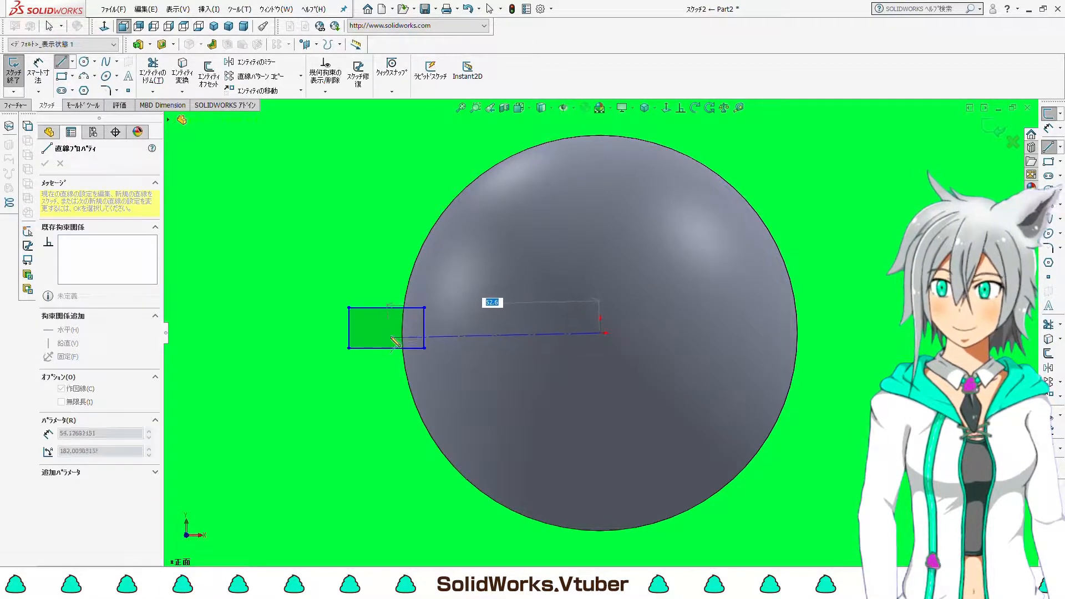
text(50)
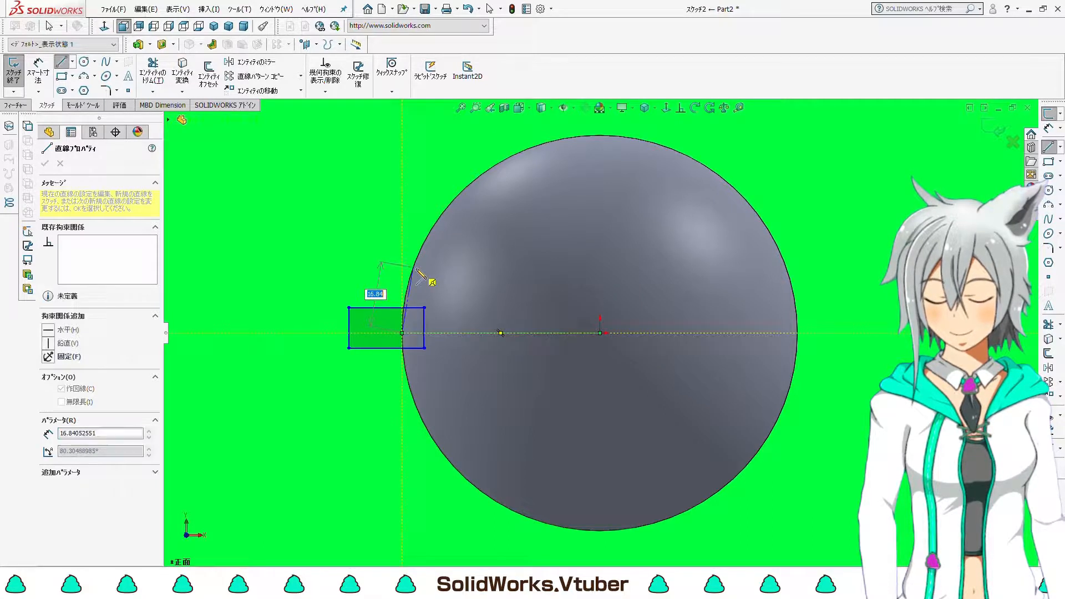
key(Return)
- Dimension the distance between the centerline's left end and the rectangle's right side at 1 mm
click(38, 69)
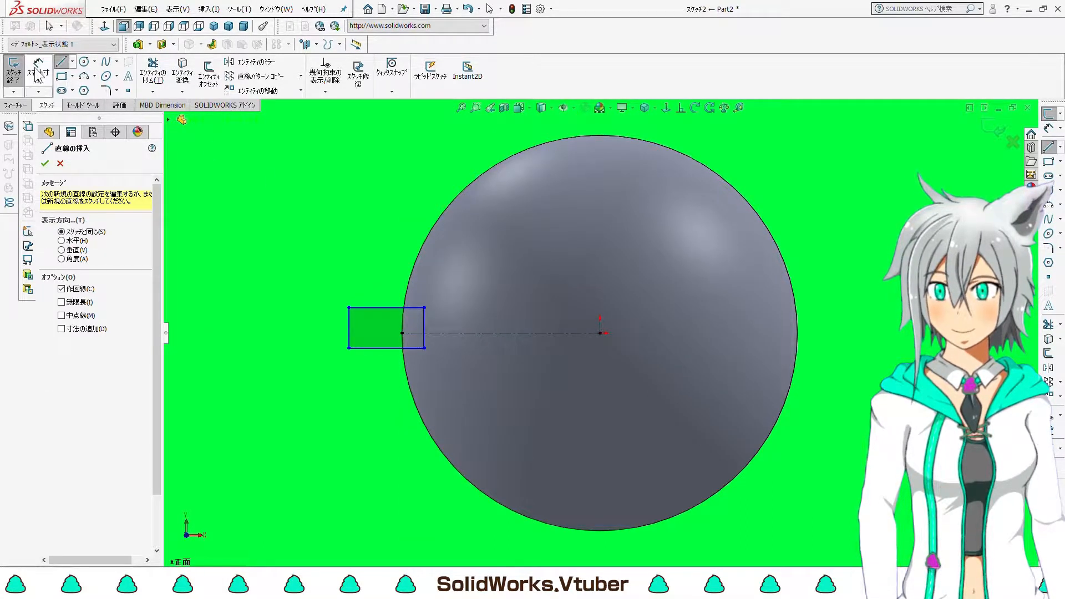
click(400, 334)
click(424, 331)
click(462, 317)
text(1)
key(Return)
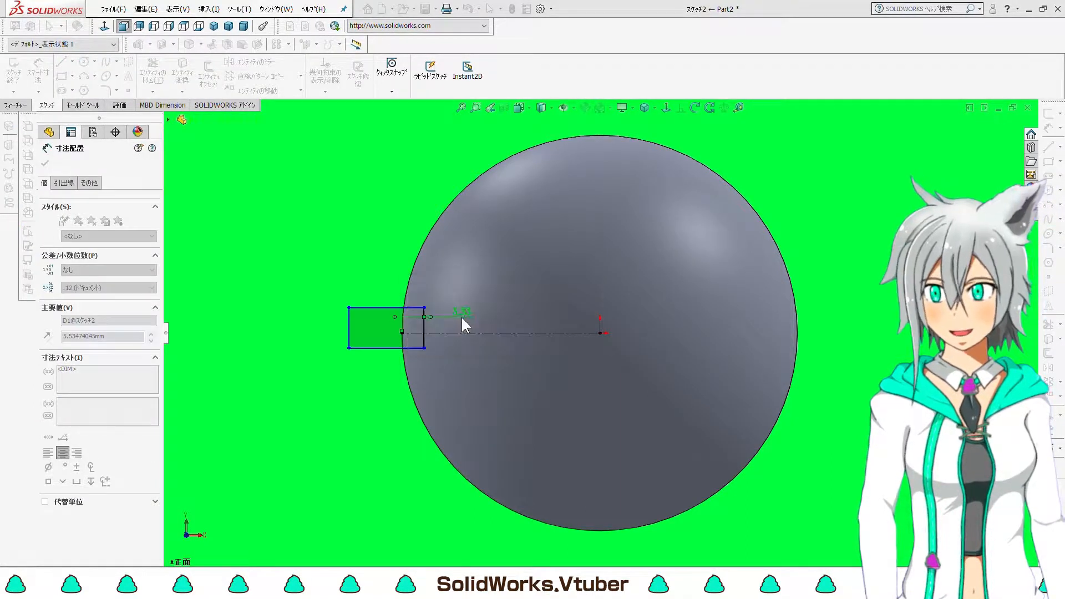
key(Escape)
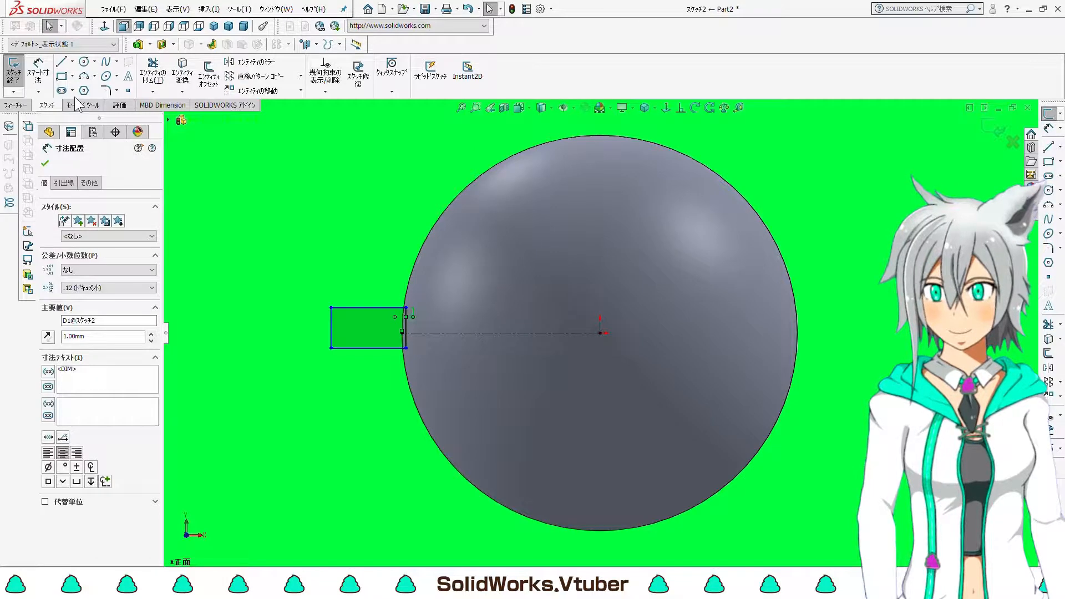
- Dimension the height of the rectangle at the sphere's left edge at 10 mm
click(38, 69)
click(330, 328)
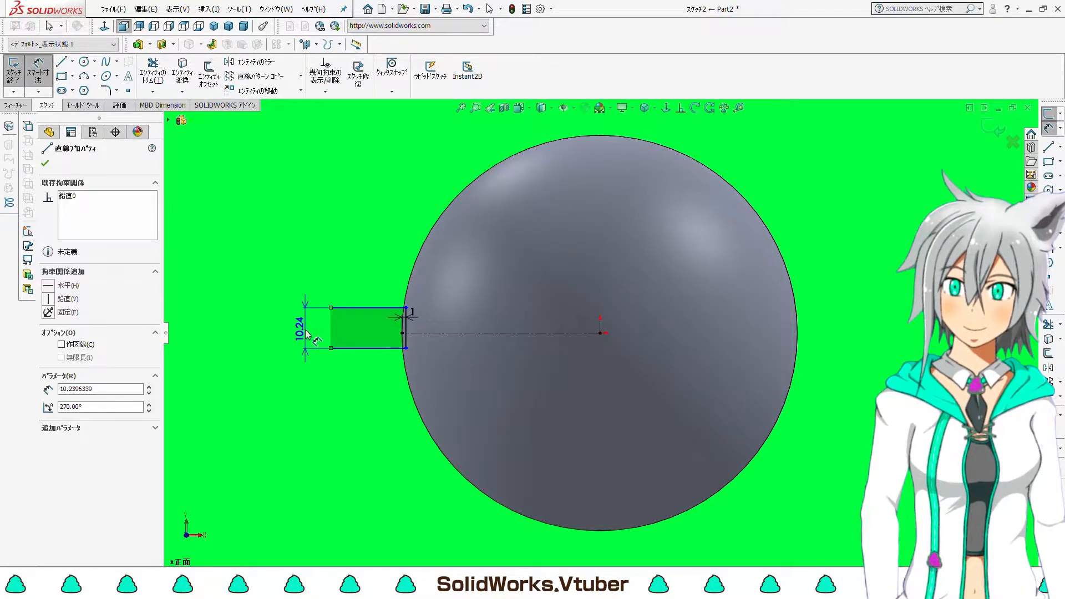
click(306, 333)
text(10)
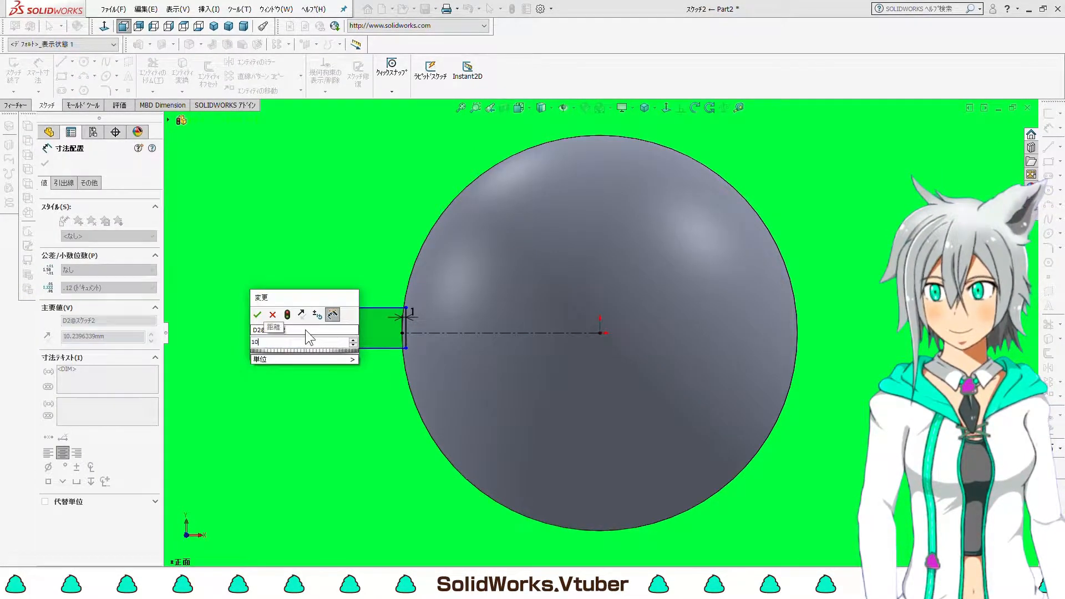
key(Return)
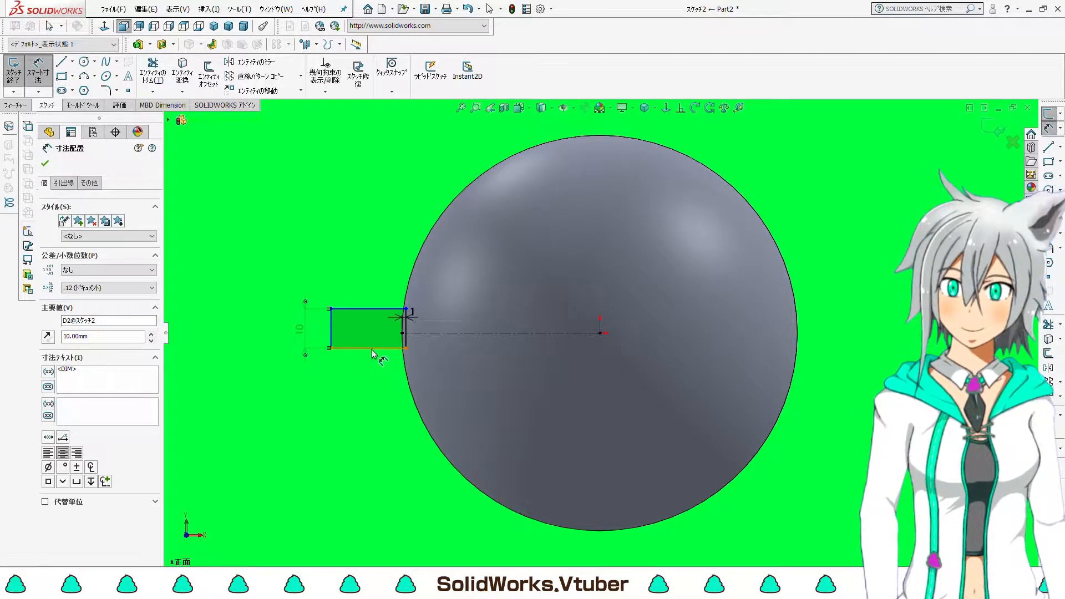
- Dimension the rectangle's width at 20 mm along its bottom edge and leave the dimension tool
click(372, 353)
click(372, 371)
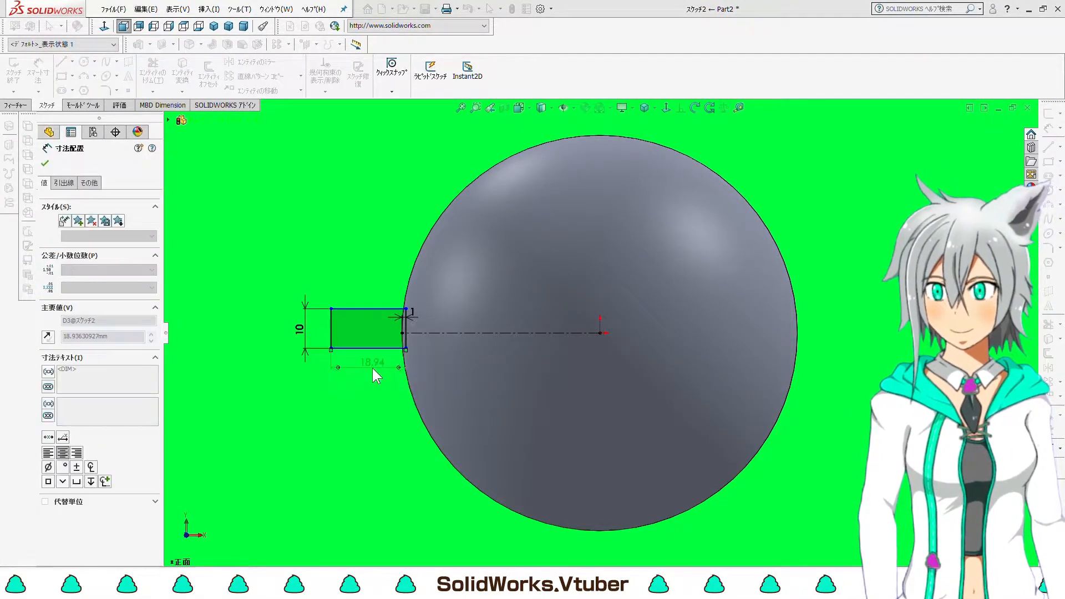
text(20.00mm)
key(Return)
key(Escape)
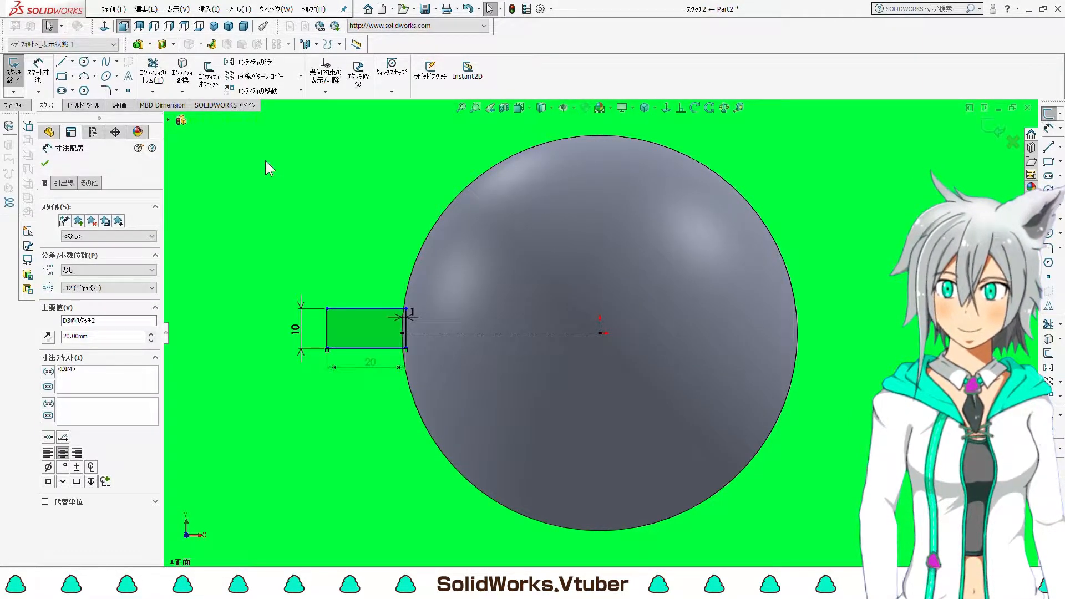
key(Escape)
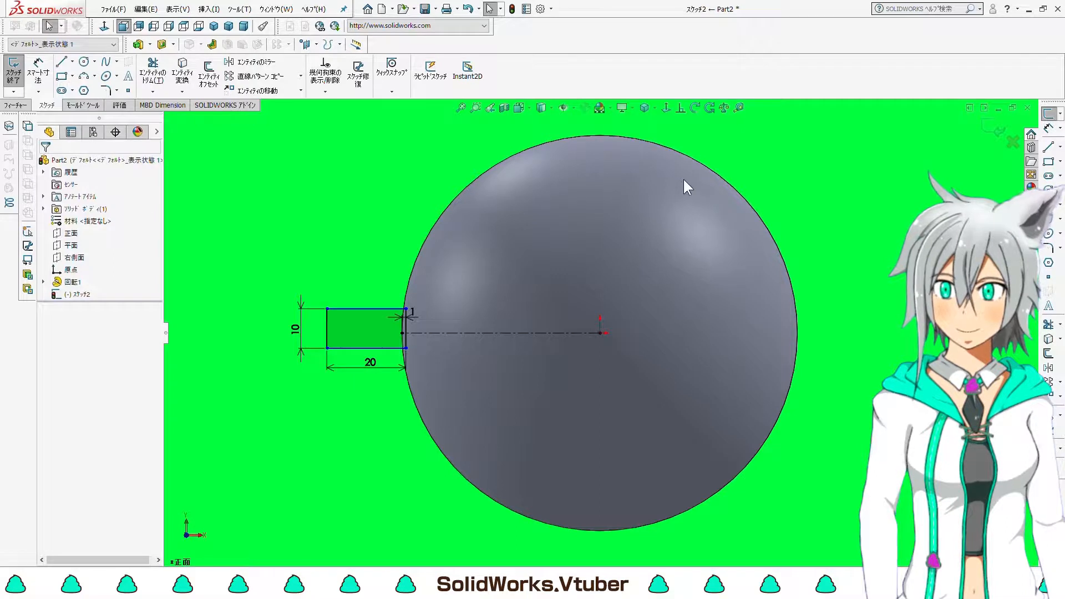
- Add a horizontal relation between the midpoint of the rectangle's left side and the origin
click(680, 109)
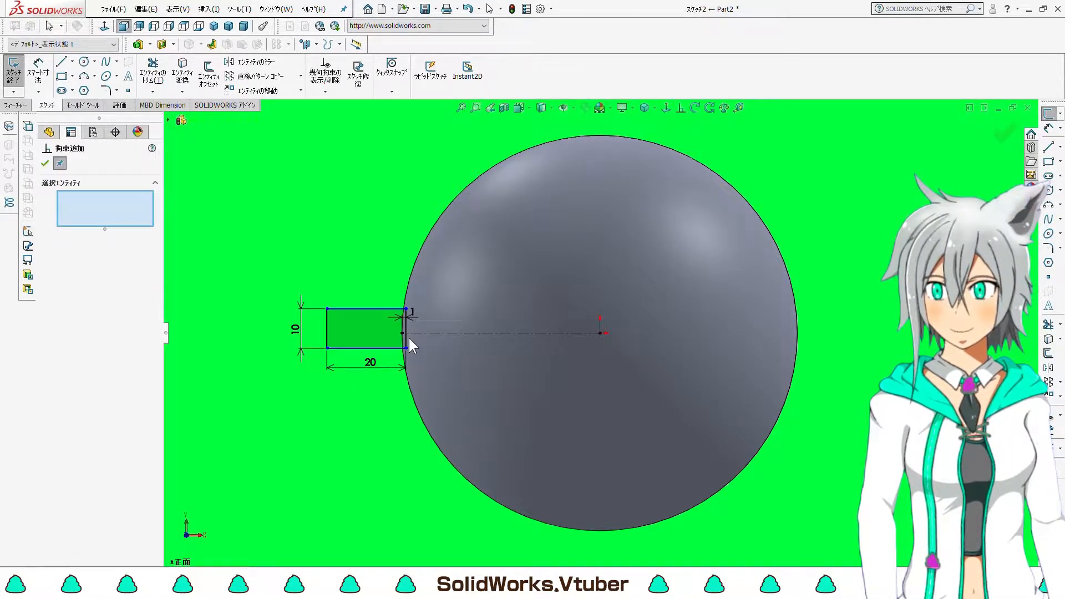
right_click(331, 332)
click(377, 427)
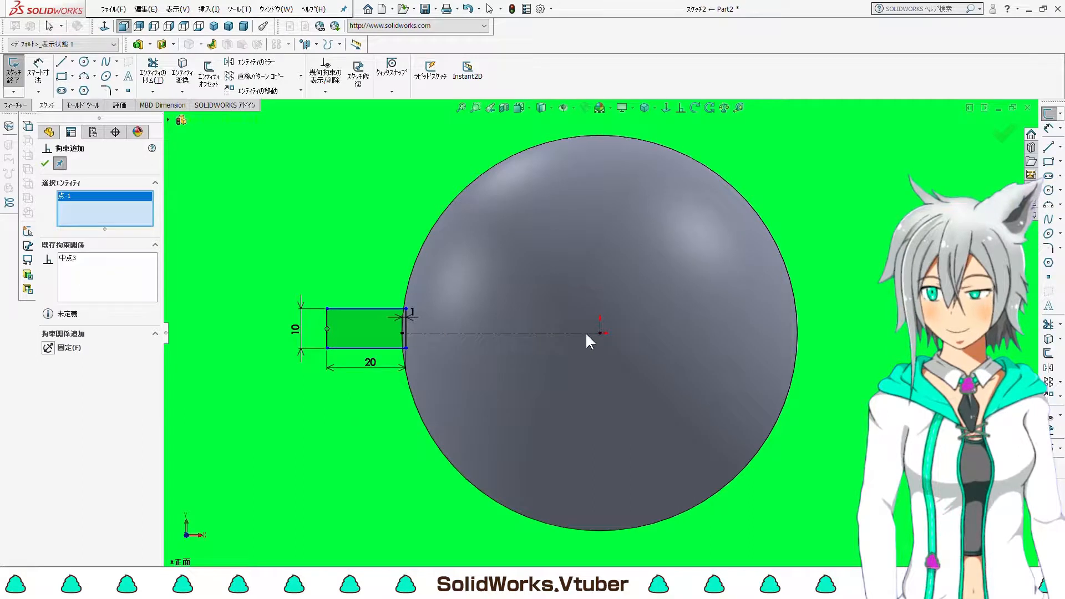
click(600, 333)
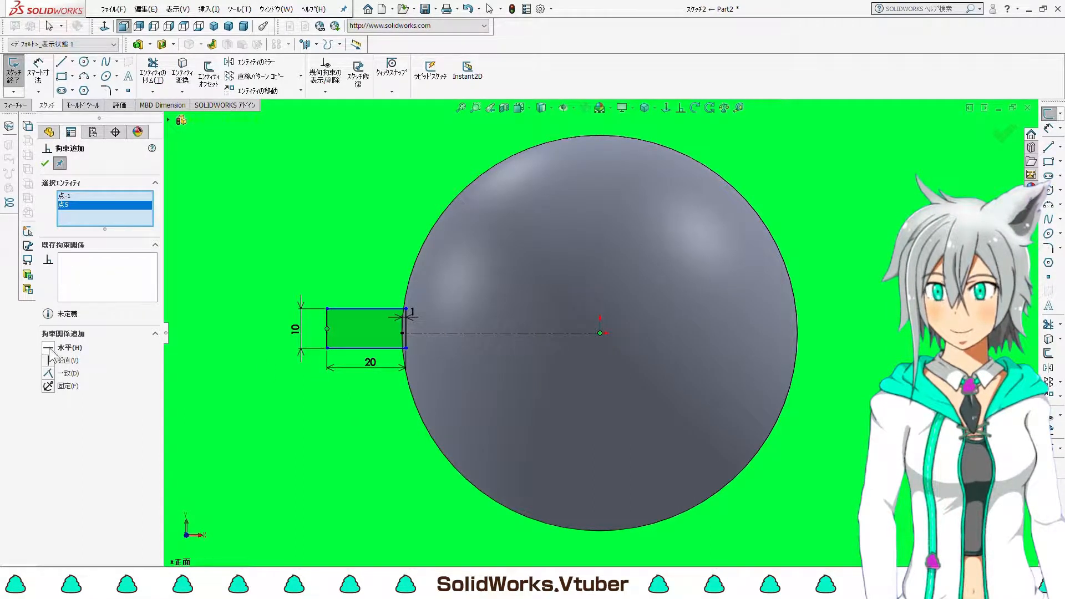
click(48, 348)
click(45, 163)
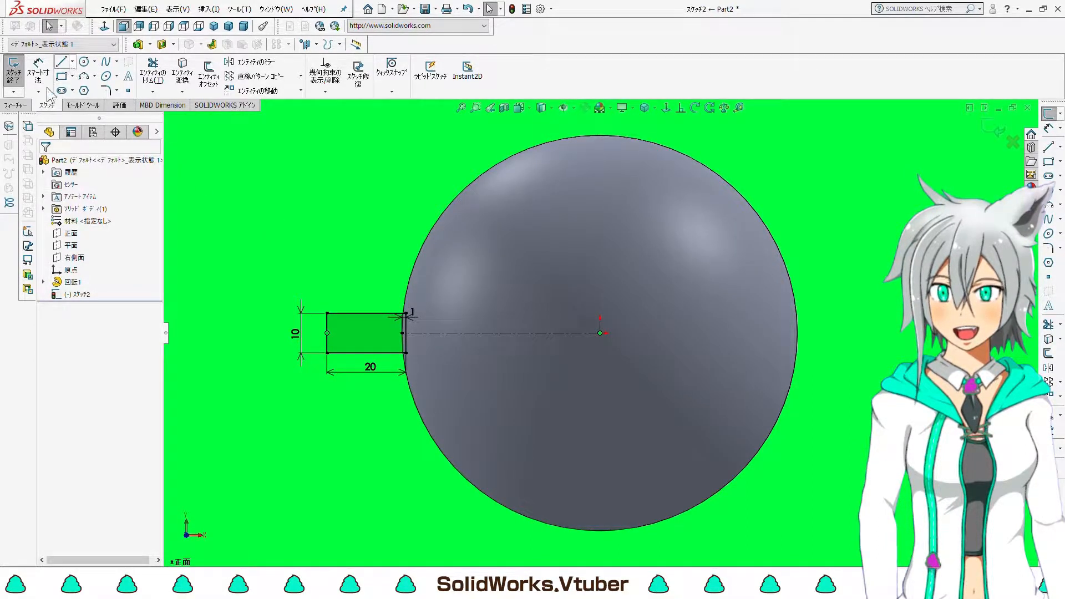
- Exit the rectangle sketch and switch to the isometric view
click(21, 105)
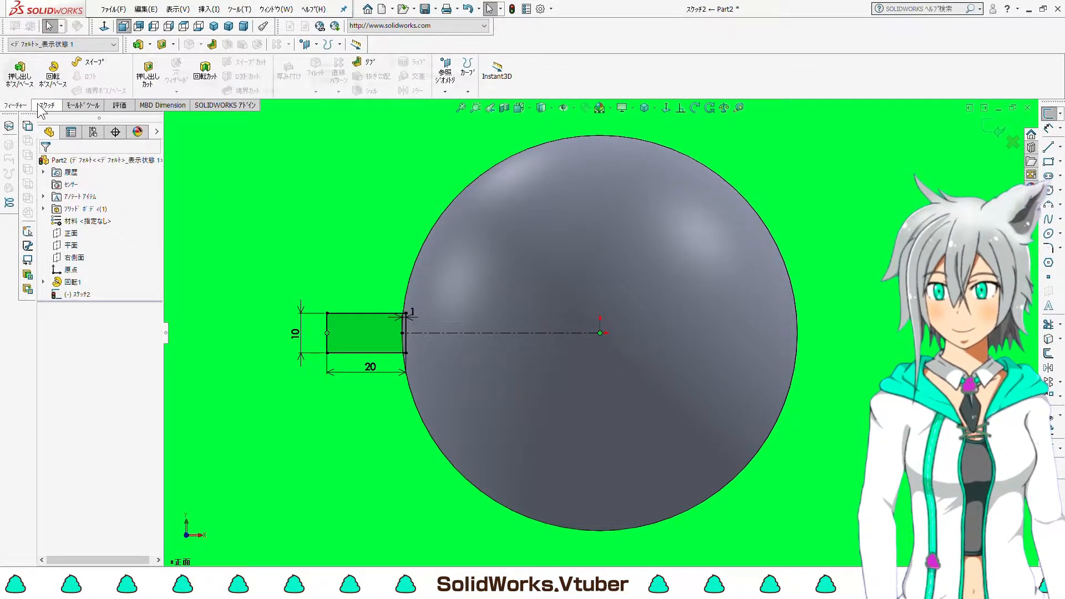
click(40, 105)
click(22, 79)
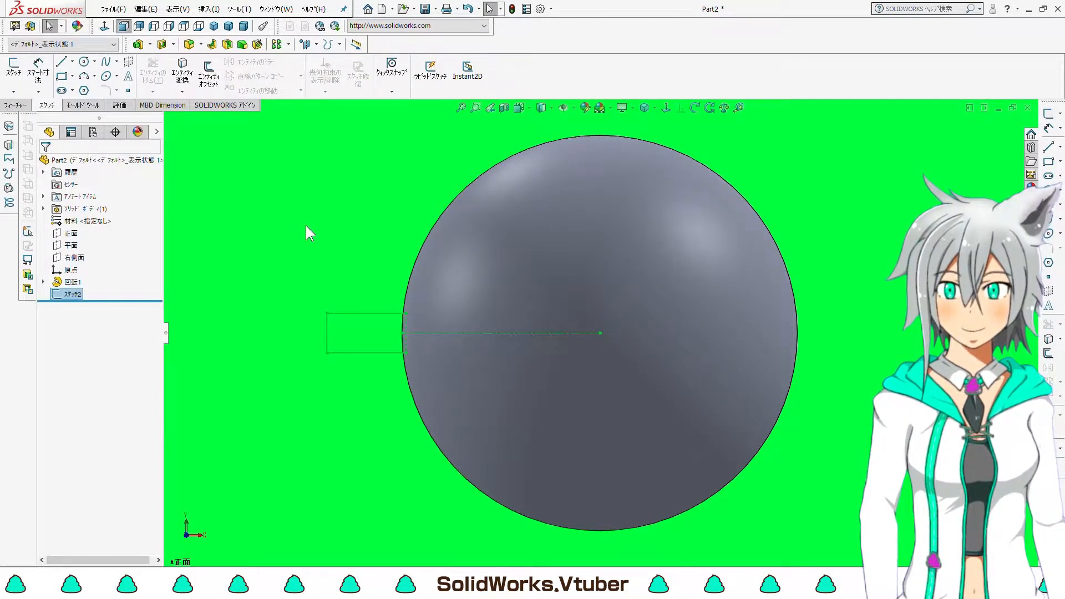
key(ctrl+7)
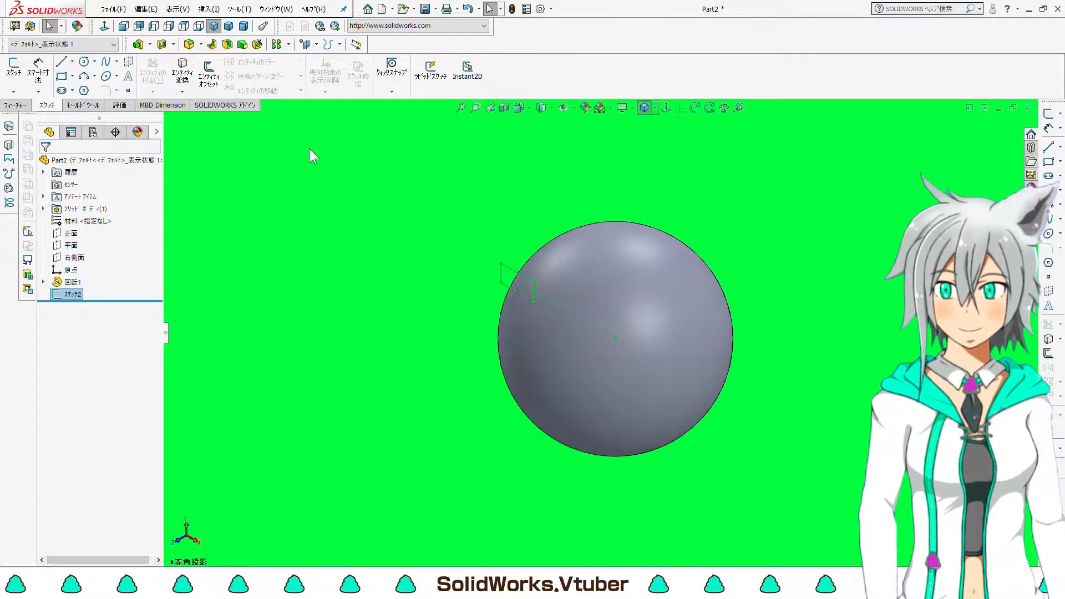
- Turn on the display of temporary axes and clear the selection
click(179, 9)
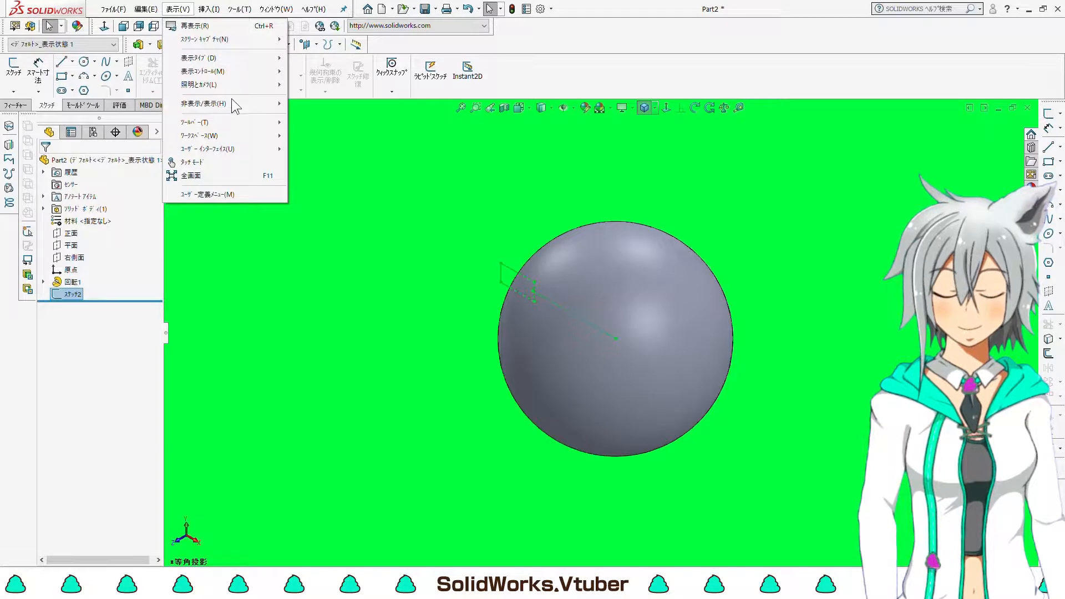
mouse_move(239, 101)
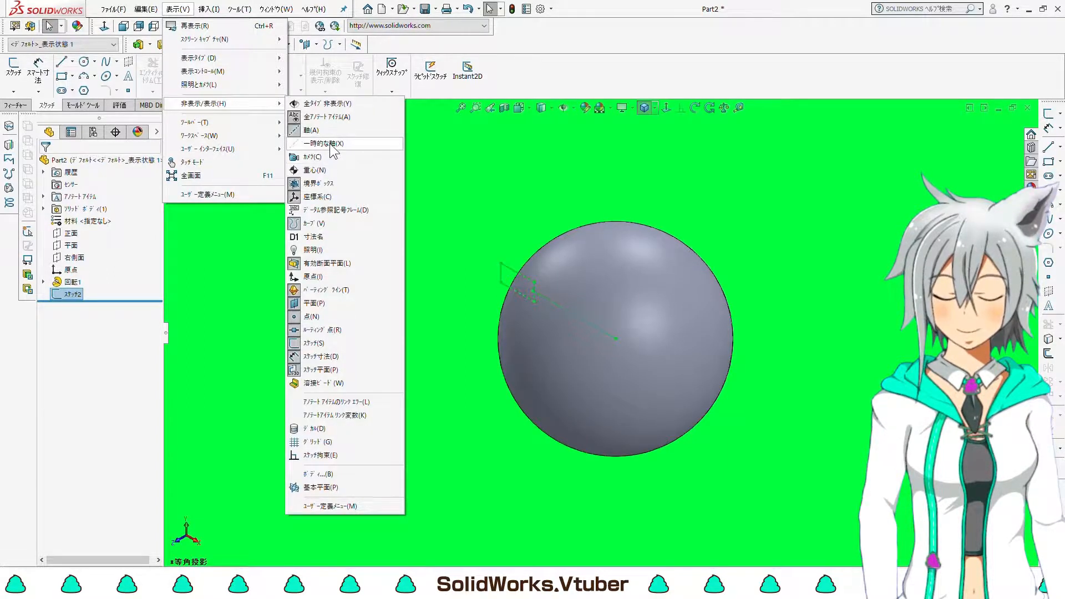
click(332, 144)
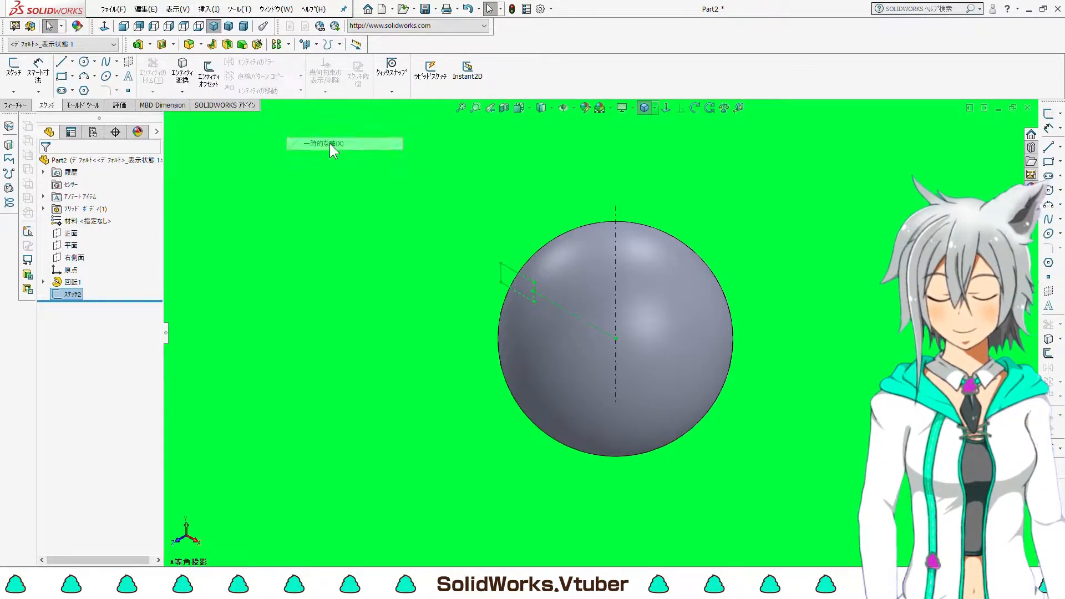
click(295, 224)
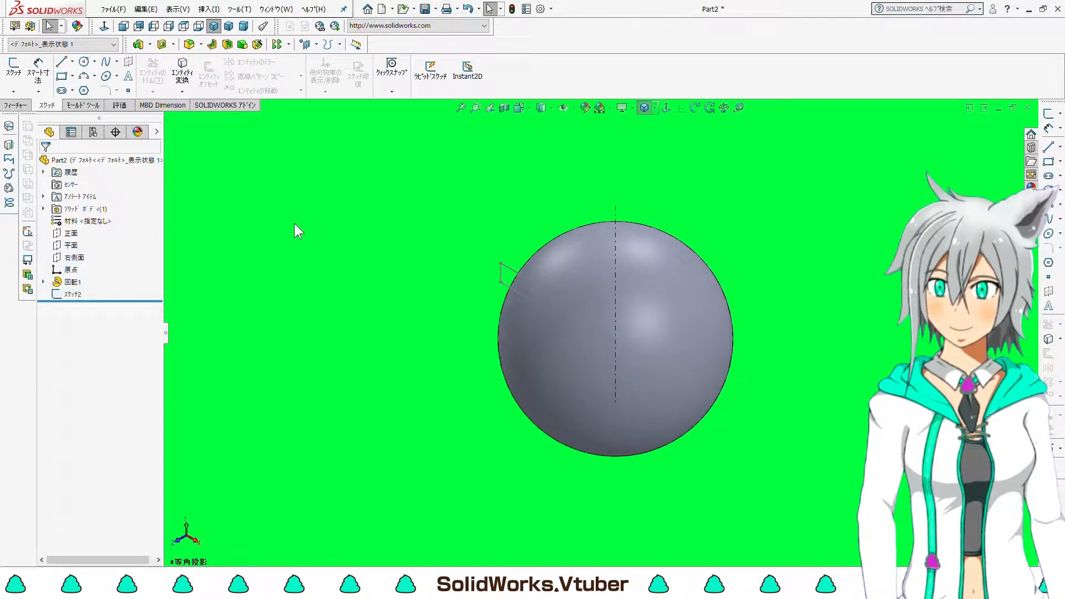
- Create a 360-degree revolved cut from the rectangle sketch, replacing the centerline with the sphere's vertical temporary axis as the revolution axis
click(72, 295)
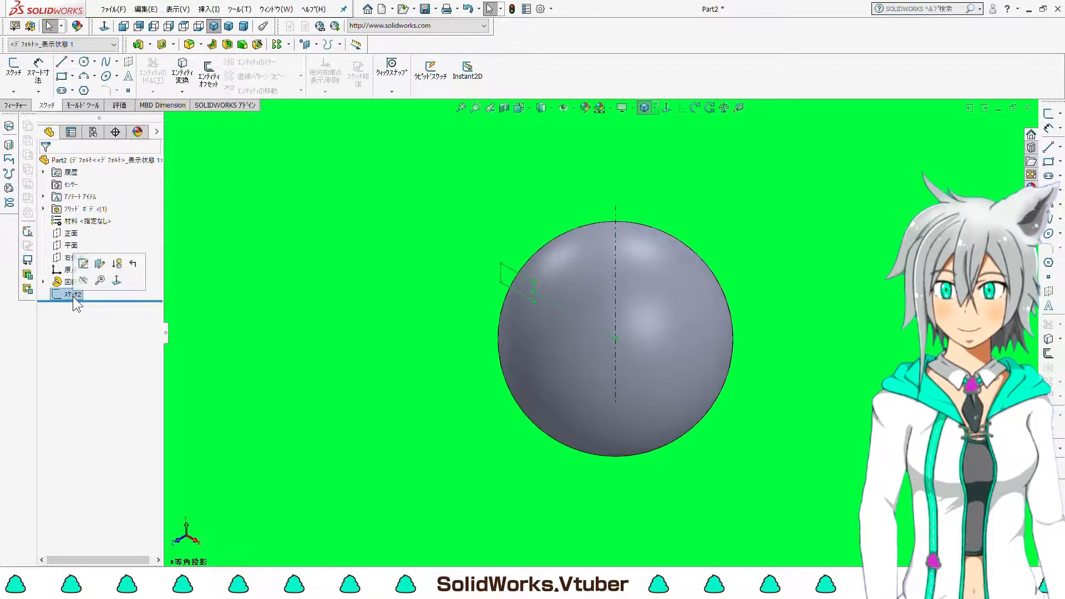
click(19, 107)
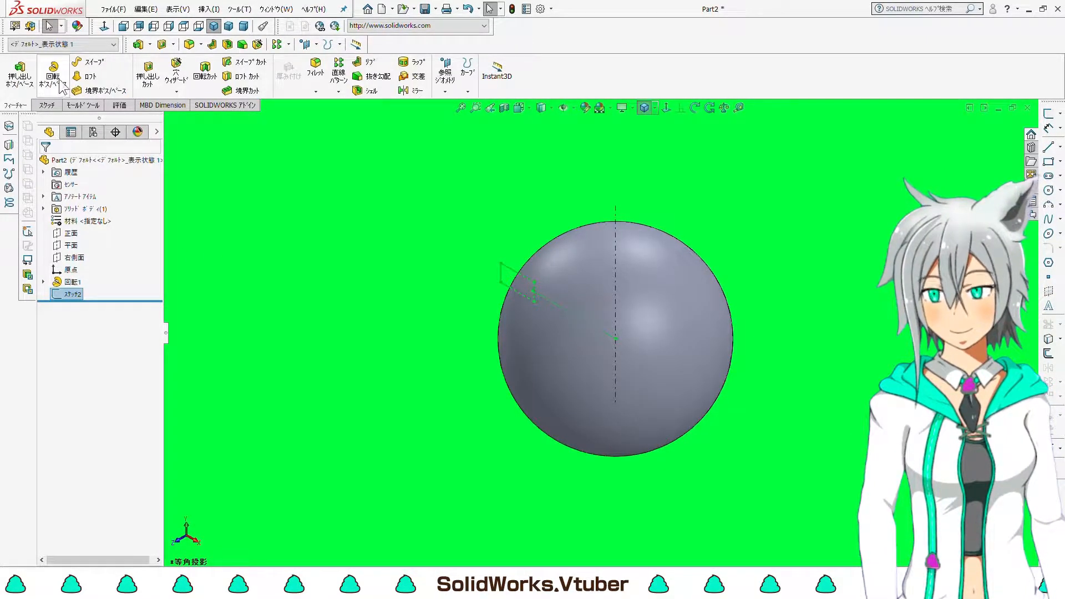
click(206, 72)
right_click(125, 195)
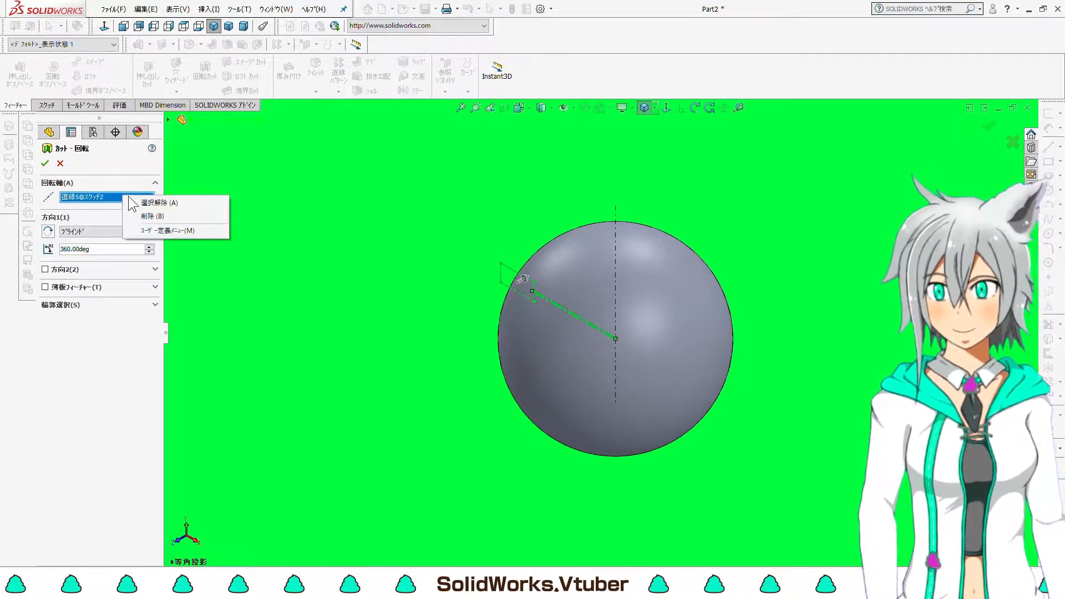
click(192, 216)
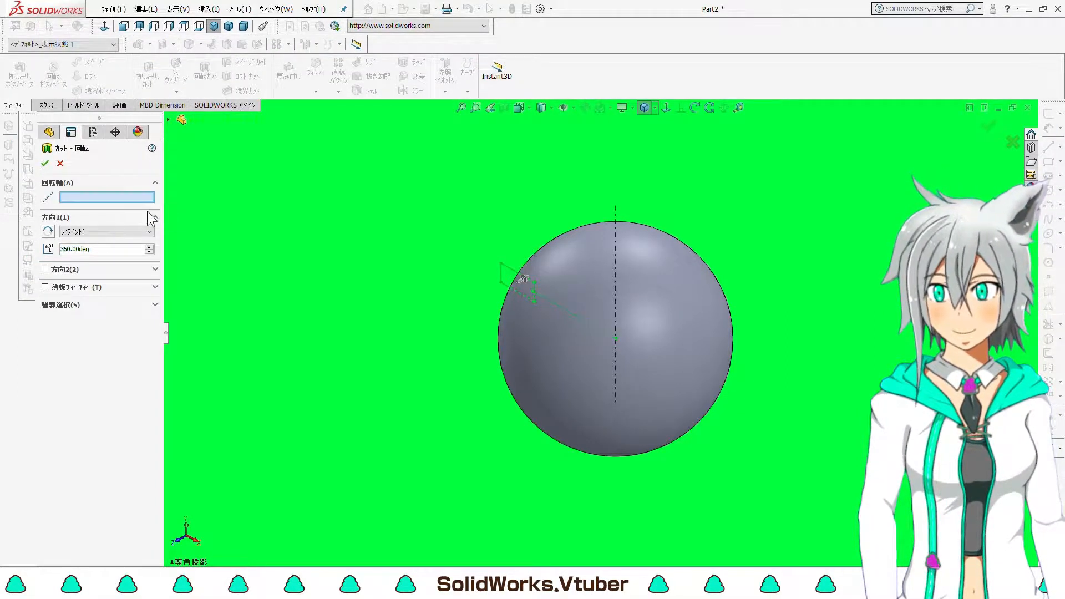
click(615, 261)
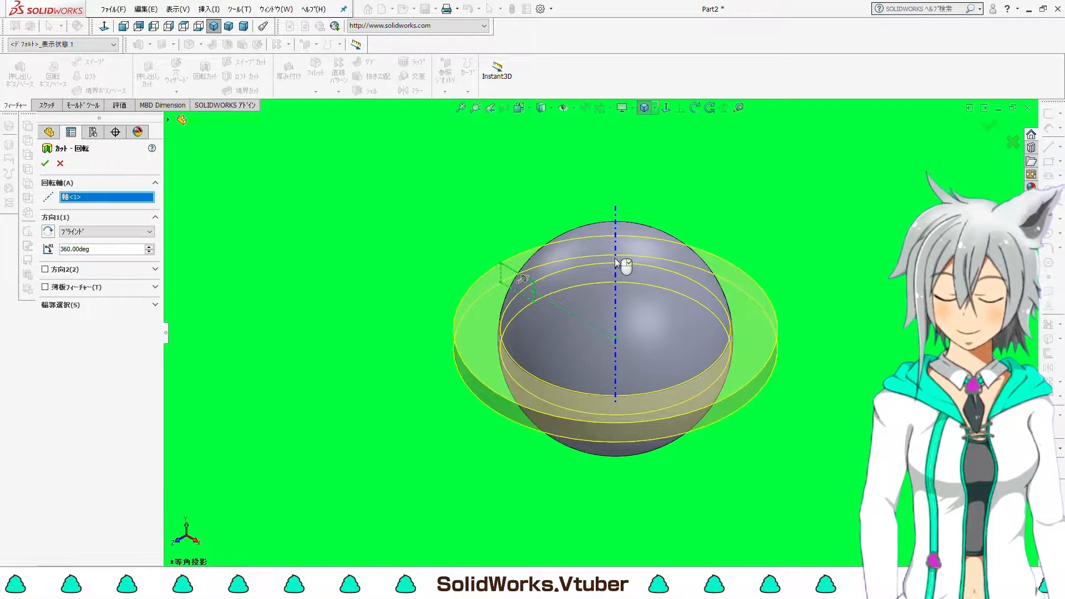
middle_drag(614, 258, 615, 258)
key(ctrl+7)
right_click(614, 258)
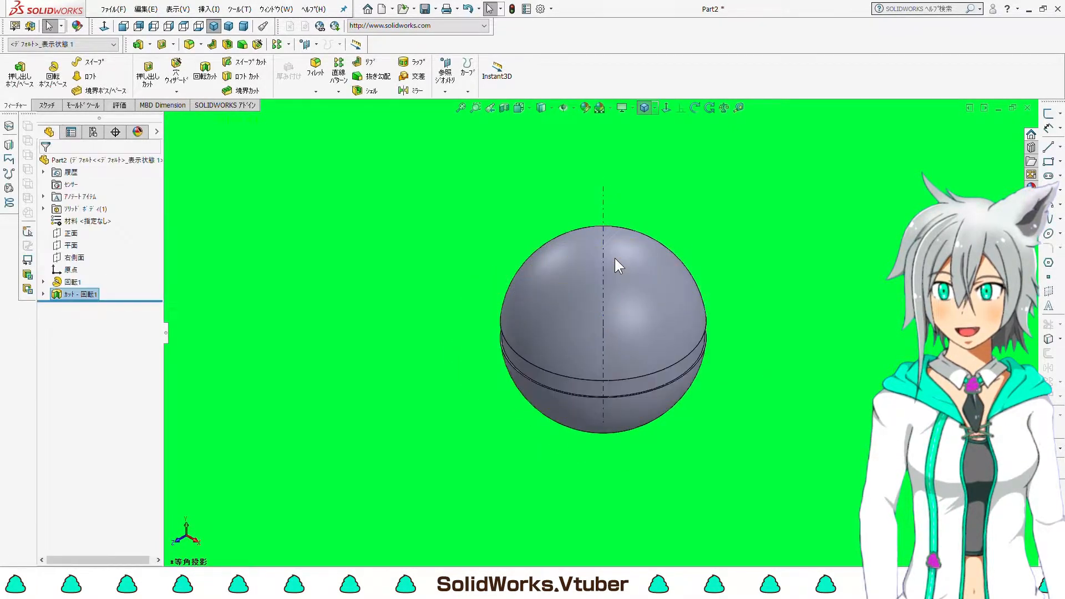
- Create a reference plane offset 46 mm forward from the Front plane
middle_drag(615, 258, 614, 256)
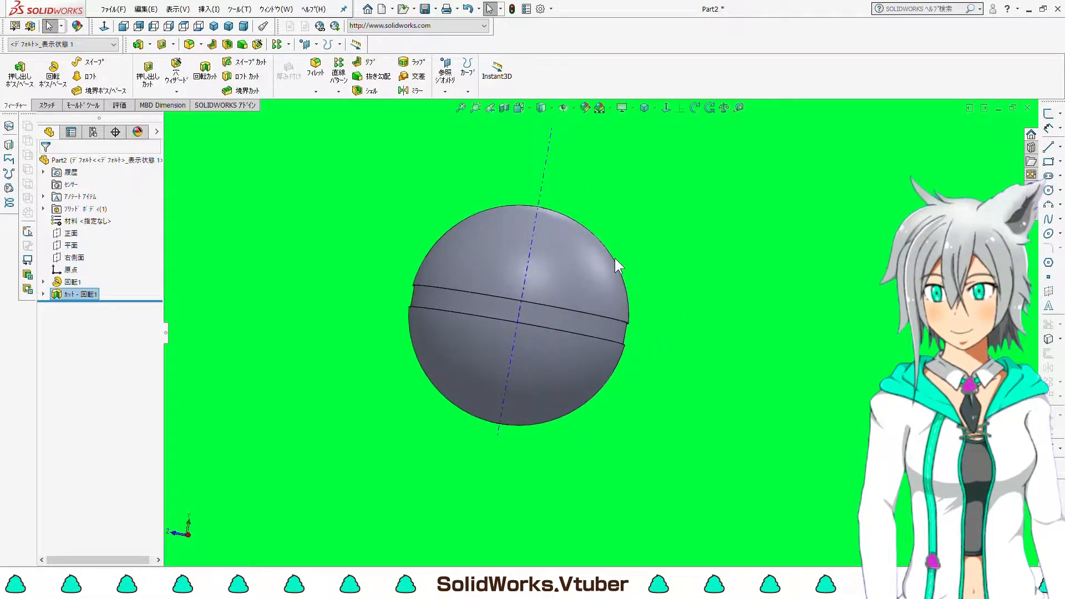
key(ctrl+7)
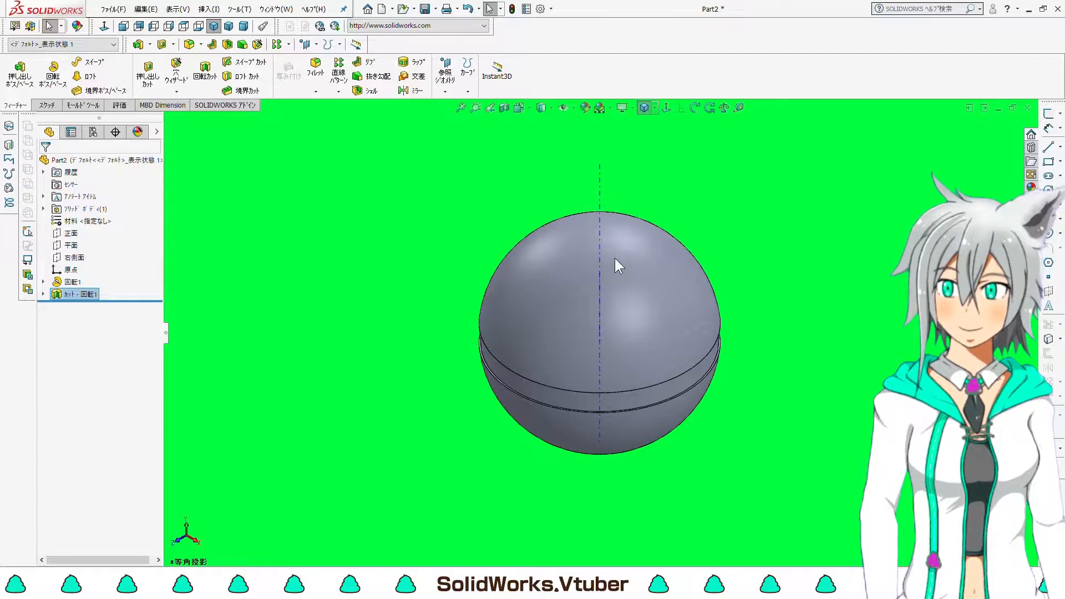
click(71, 233)
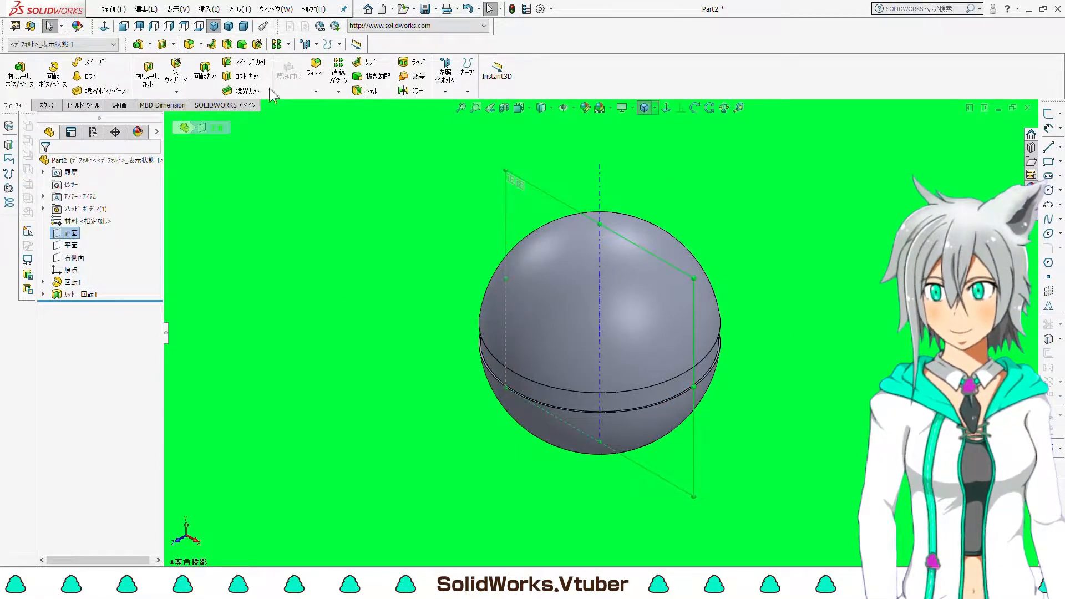
click(443, 91)
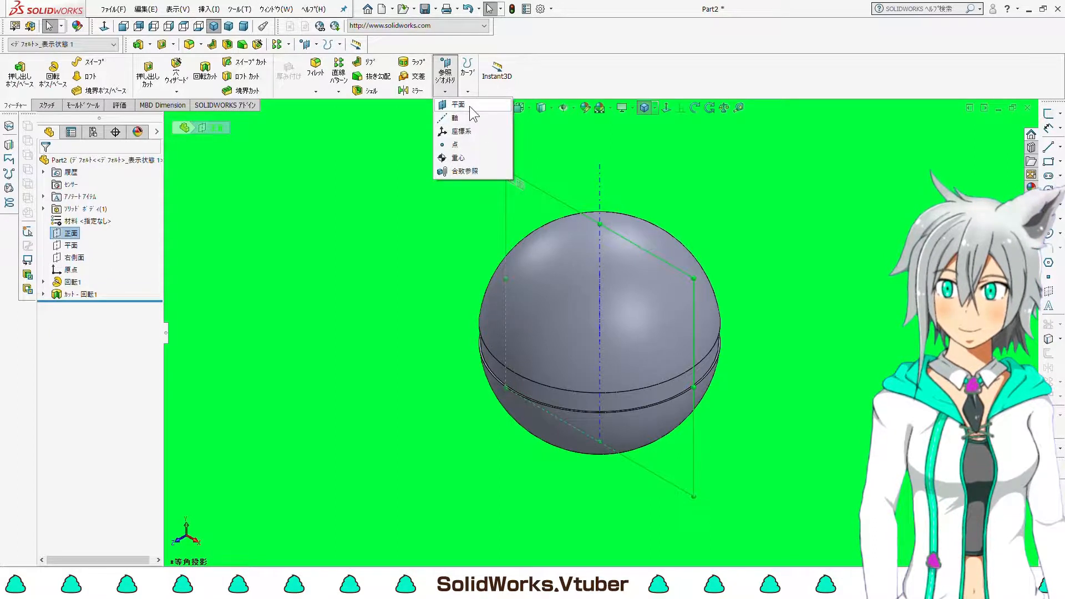
click(469, 105)
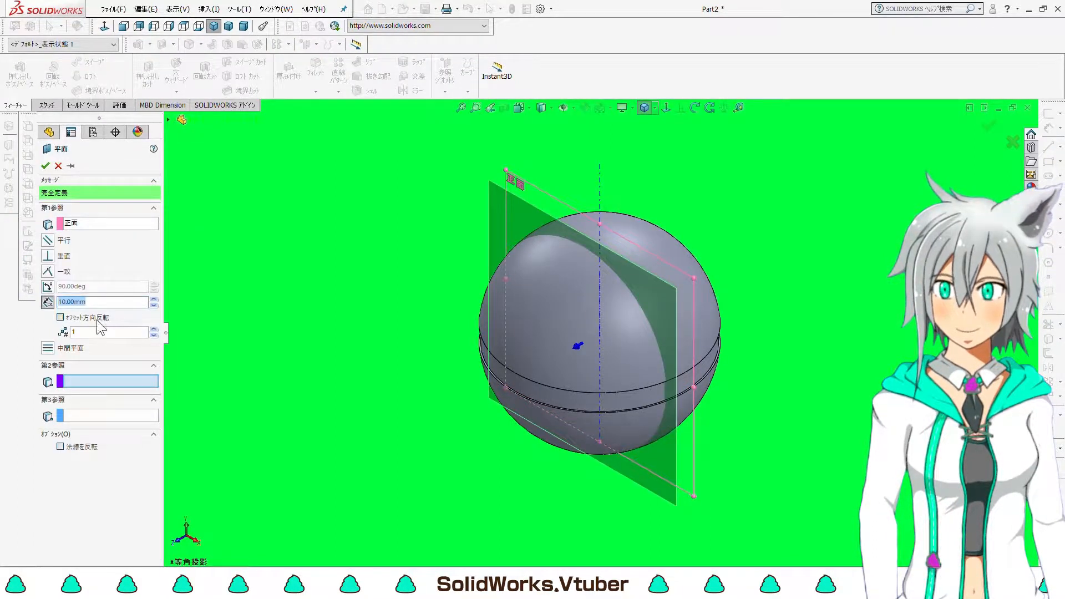
click(45, 301)
text(46)
key(Return)
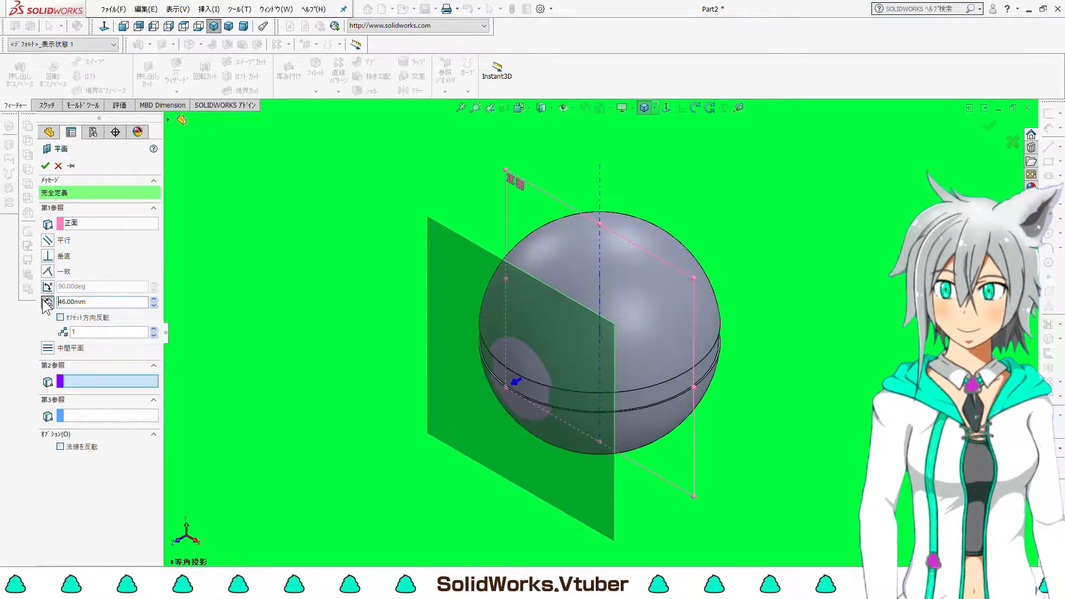
key(Return)
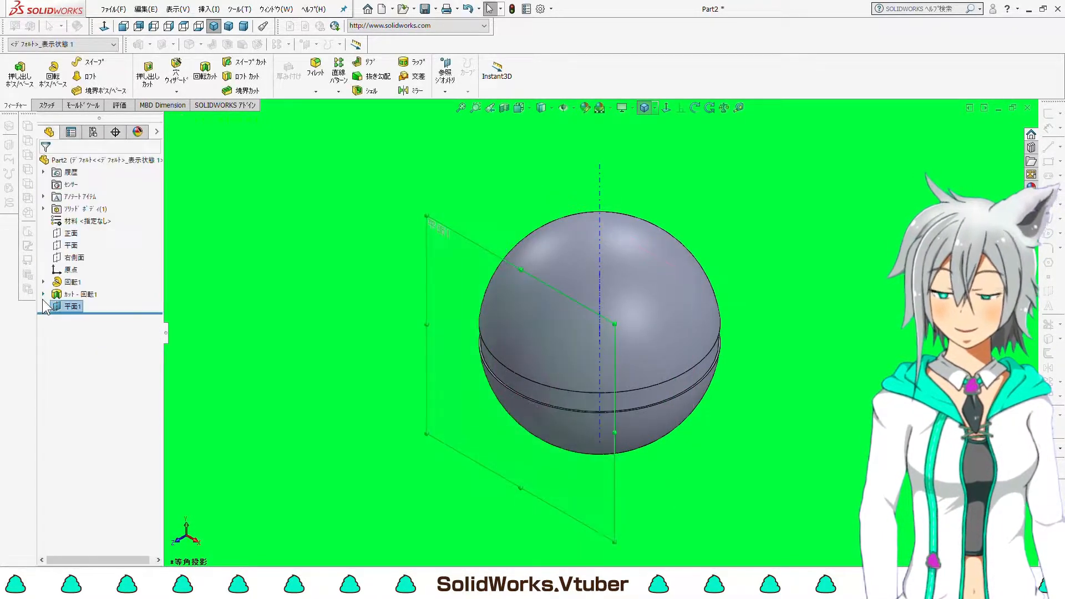
- Start a new sketch on the 46 mm offset plane and view it normal to the plane
click(375, 211)
click(452, 235)
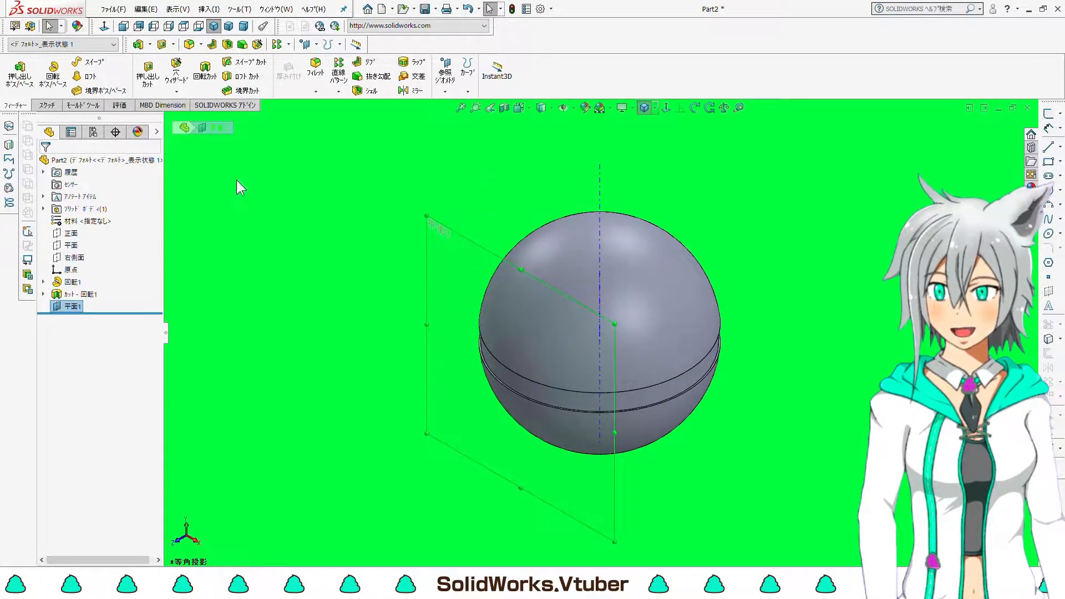
click(46, 105)
click(17, 80)
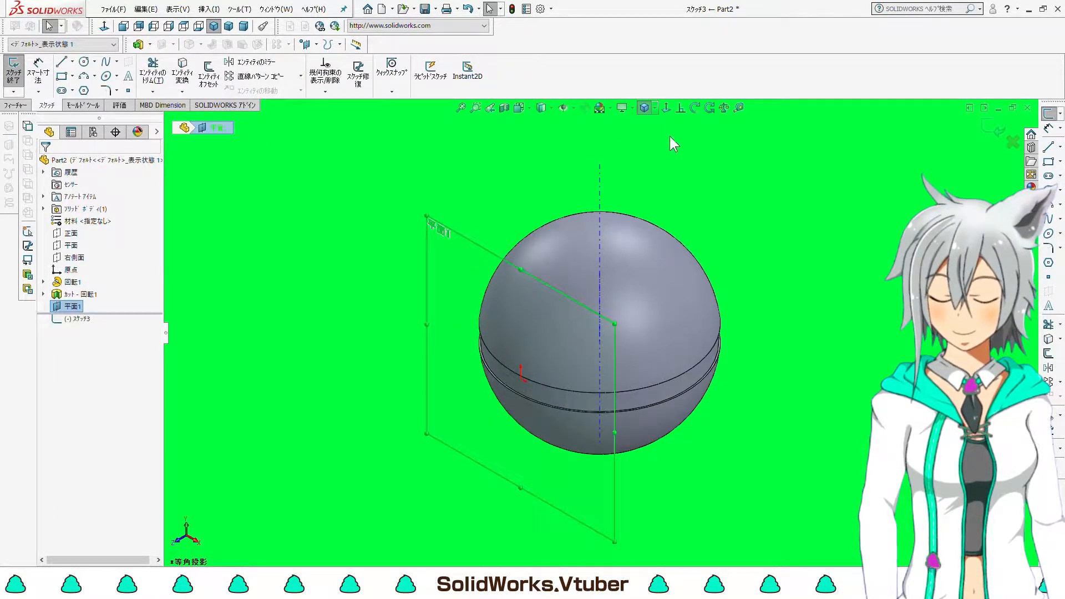
click(664, 111)
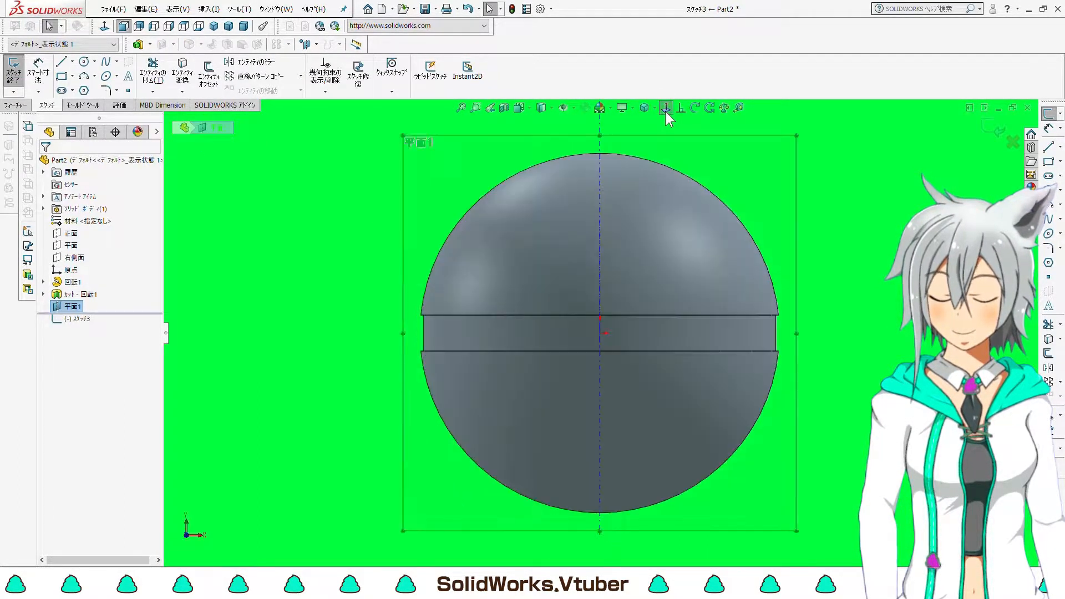
- Sketch a circle centered on the origin with a radius of about 102 mm, enclosing the whole sphere
click(84, 61)
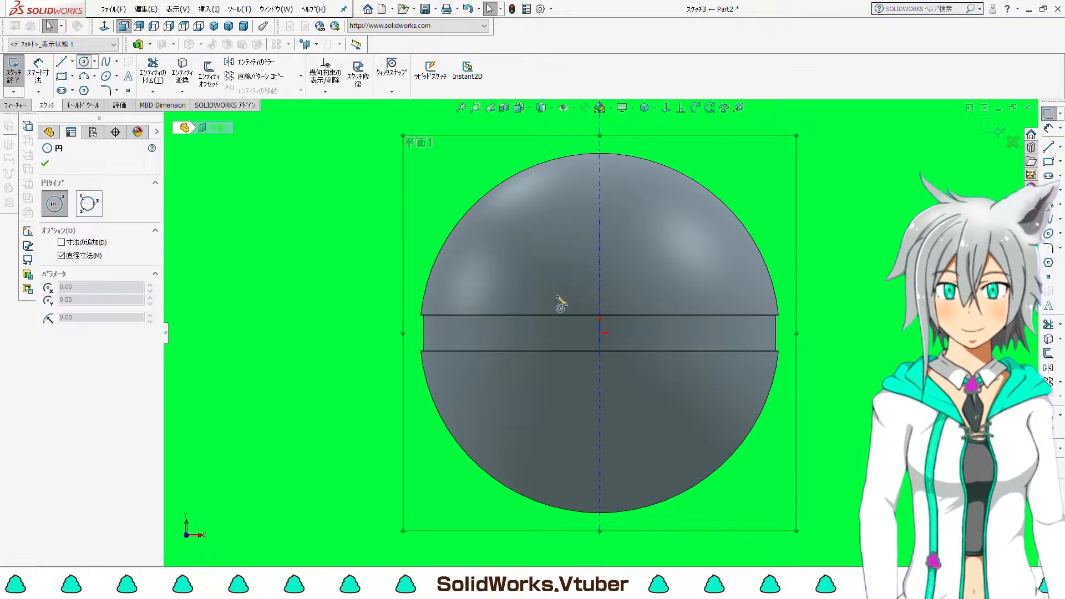
scroll(600, 332, up, 3)
click(600, 333)
click(756, 416)
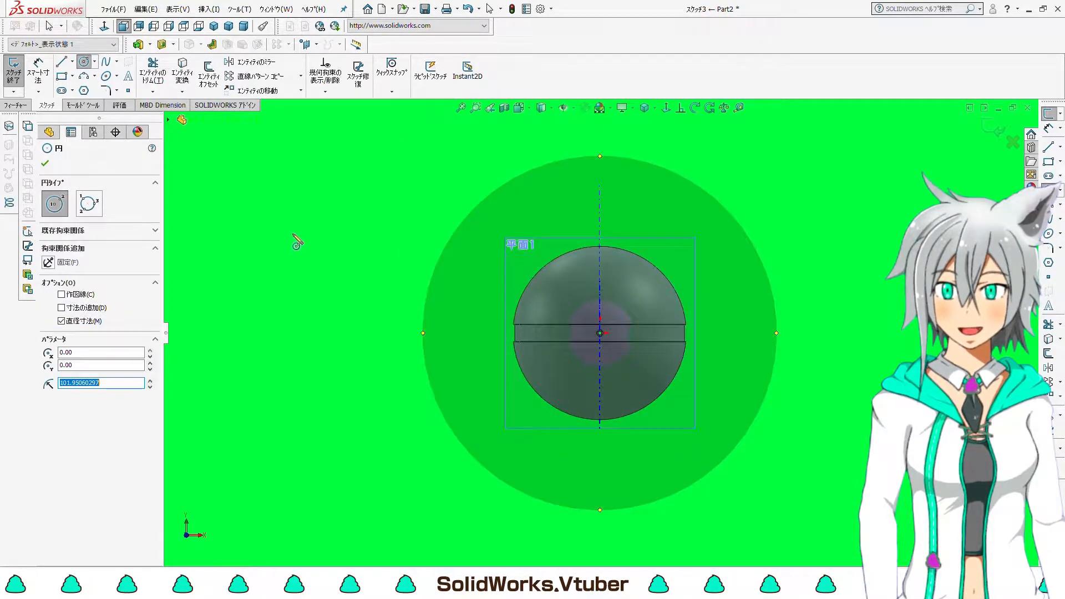
- Cut-extrude the large circle 101 mm forward from the offset plane, away from the sphere's center
click(15, 105)
click(148, 72)
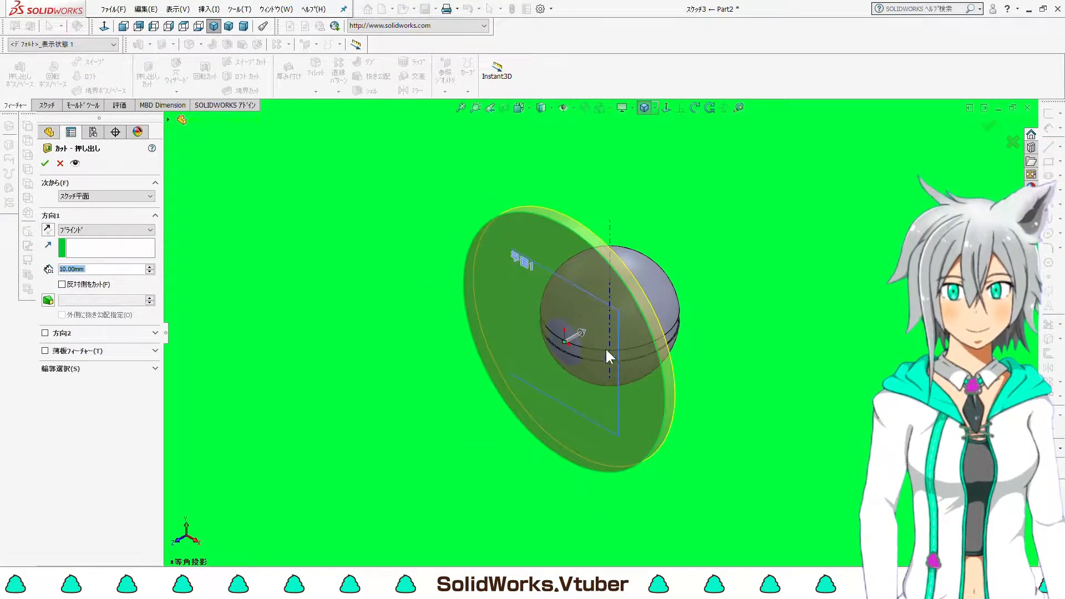
drag(585, 331, 435, 381)
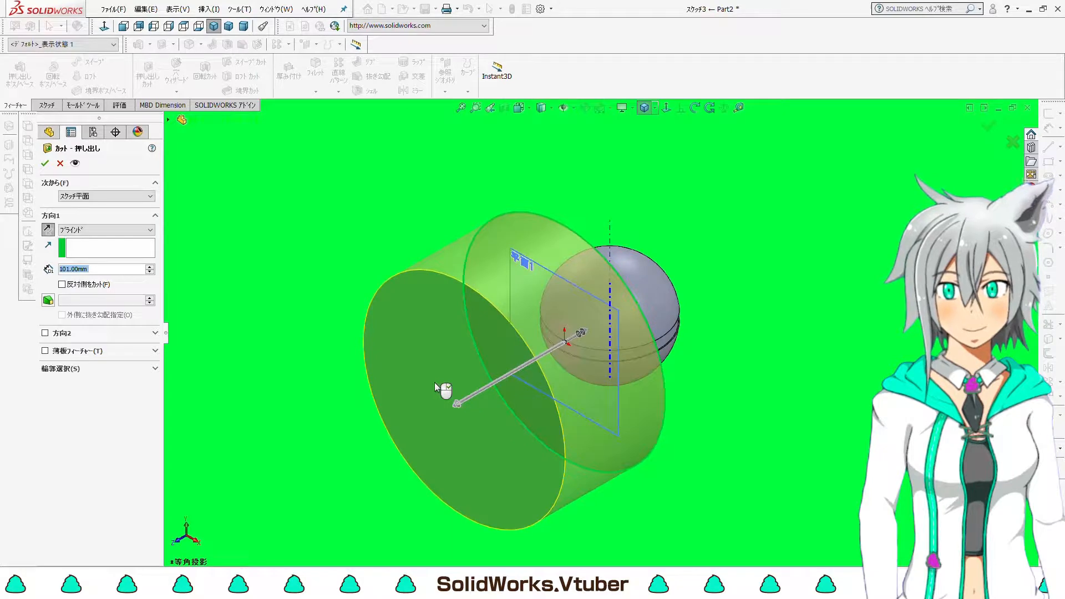
right_click(434, 381)
key(ctrl+1)
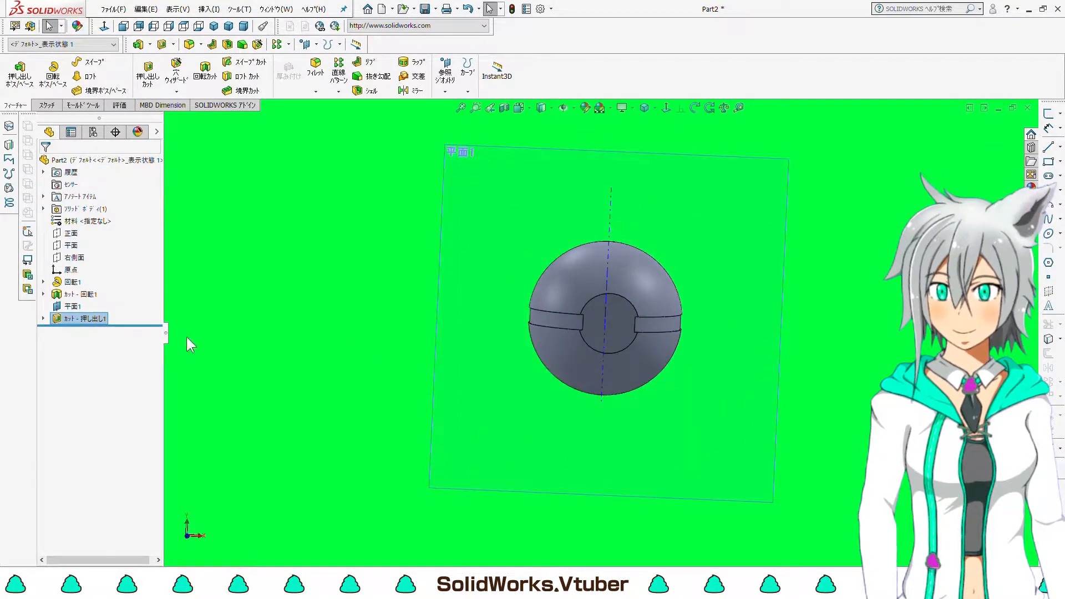
- Hide the offset reference plane
click(74, 308)
right_click(76, 307)
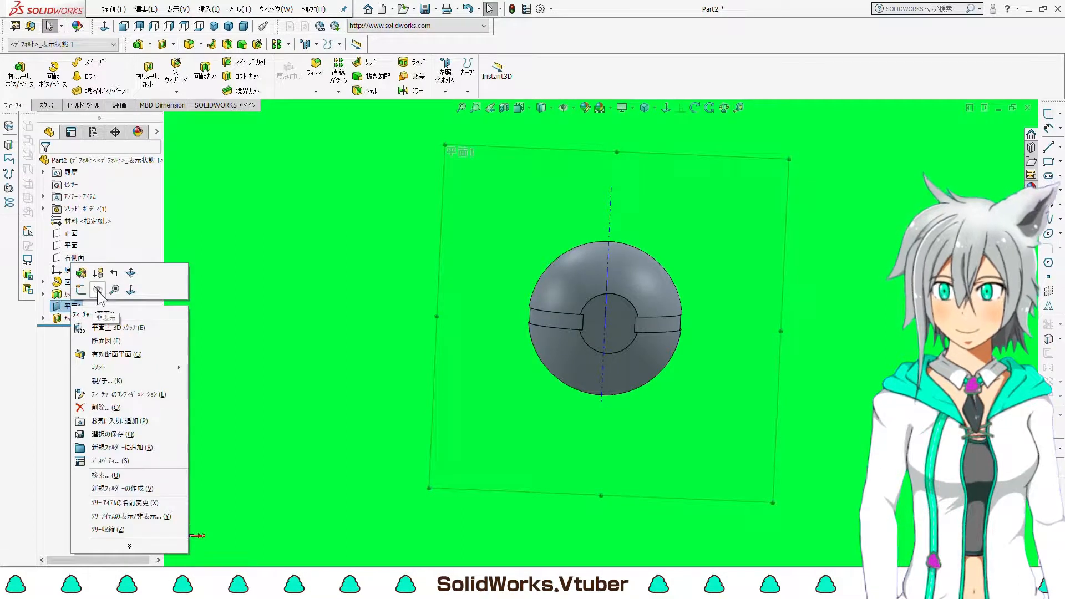
click(98, 289)
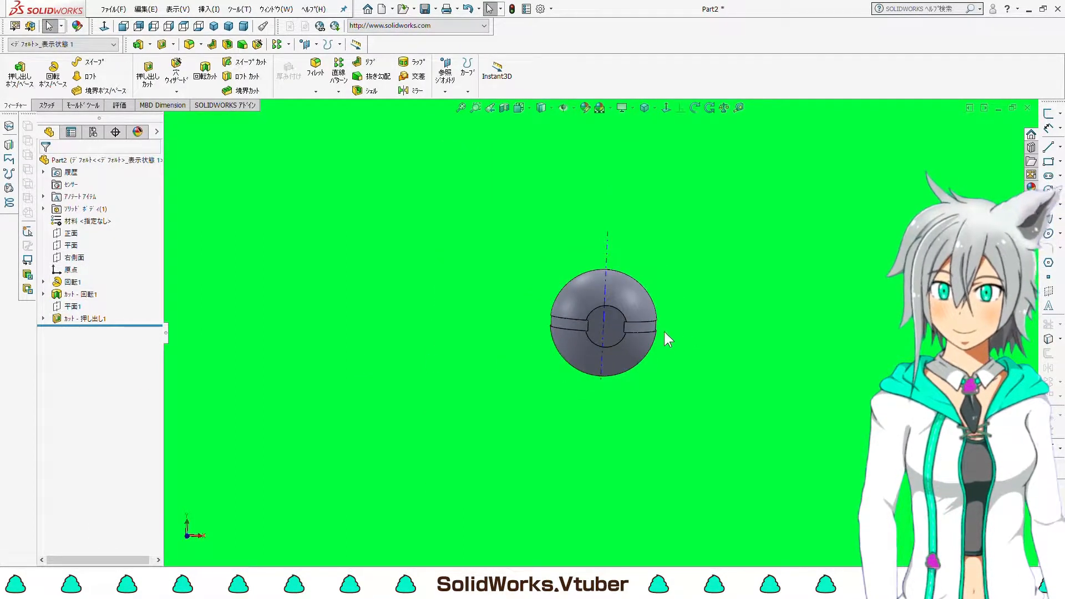
- Start a new sketch on the sphere's flat front face and view it normal to the face
scroll(614, 314, up, 5)
click(609, 316)
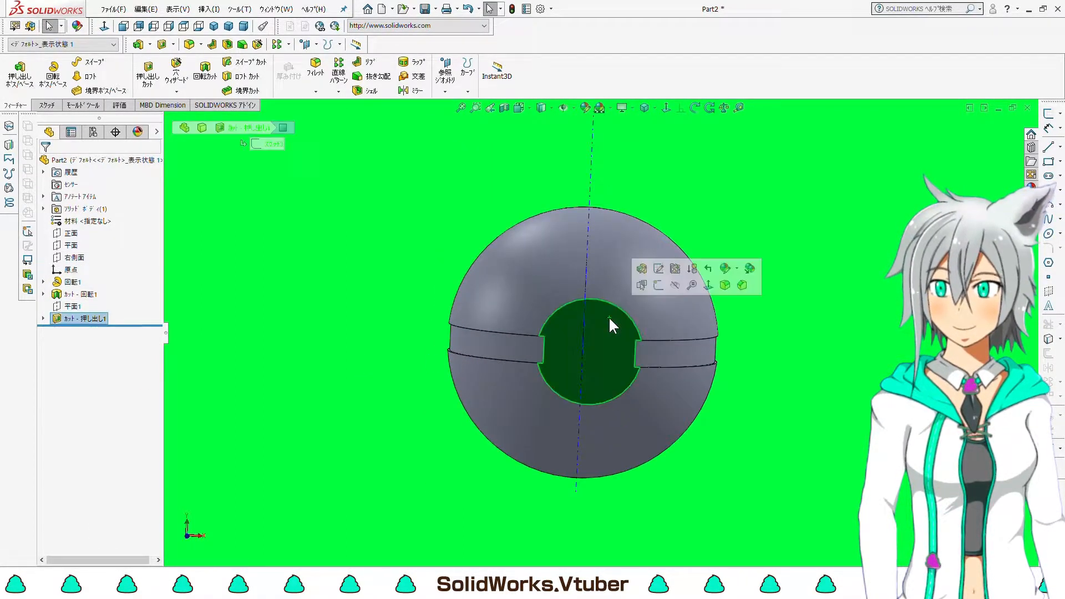
click(47, 106)
click(14, 69)
click(666, 107)
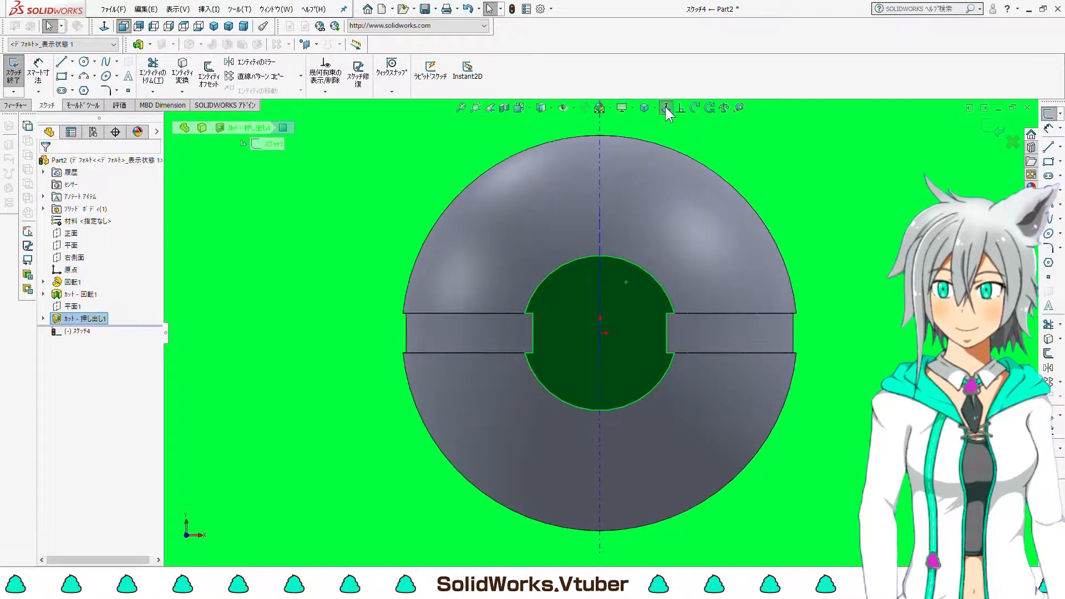
- Sketch a circle centered on the origin with a radius of about 18.3 mm, just inside the flat face's arcs
scroll(632, 327, up, 4)
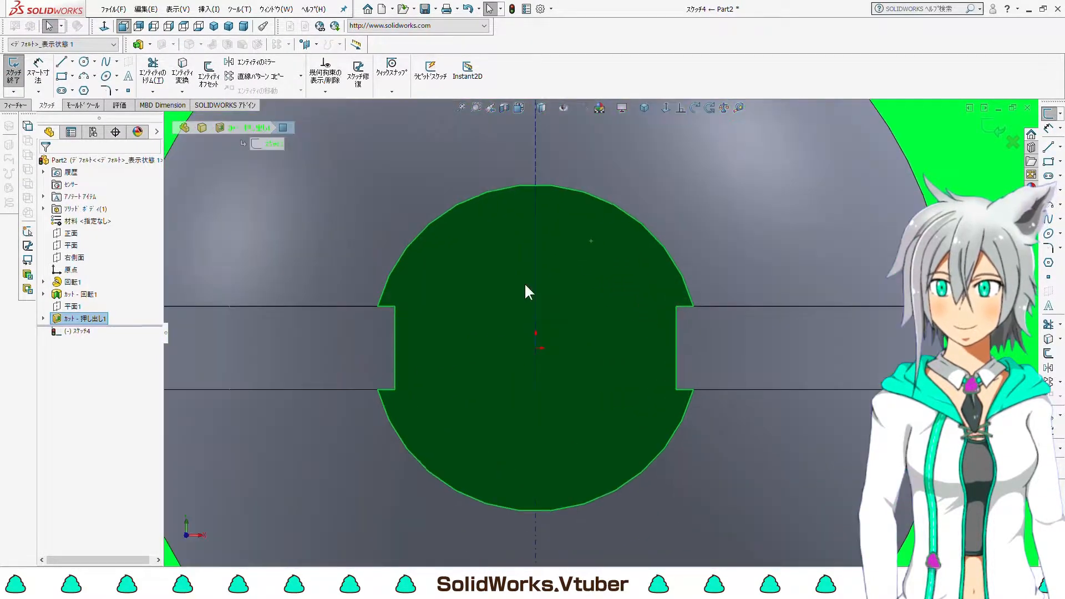
click(83, 62)
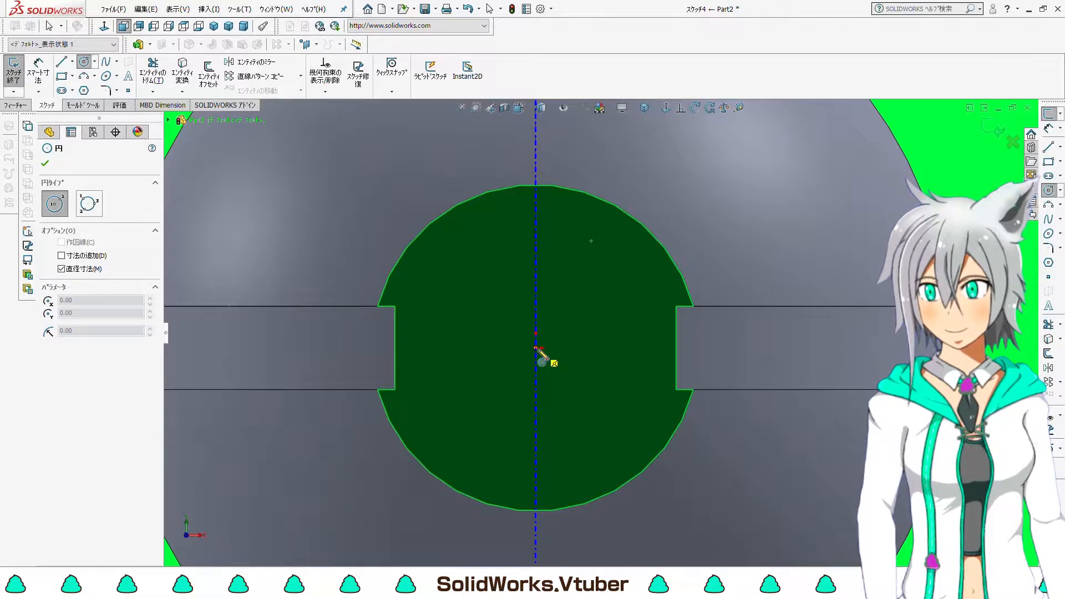
click(536, 349)
click(639, 241)
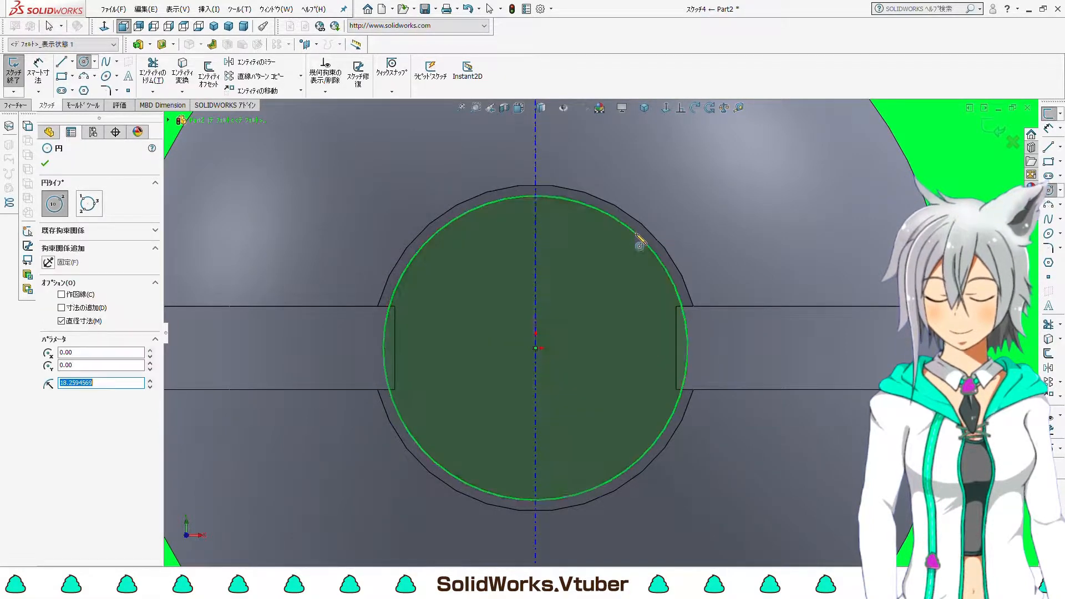
- Dimension the gap between the circle and the flat face's upper arc as 0.1 mm
click(47, 69)
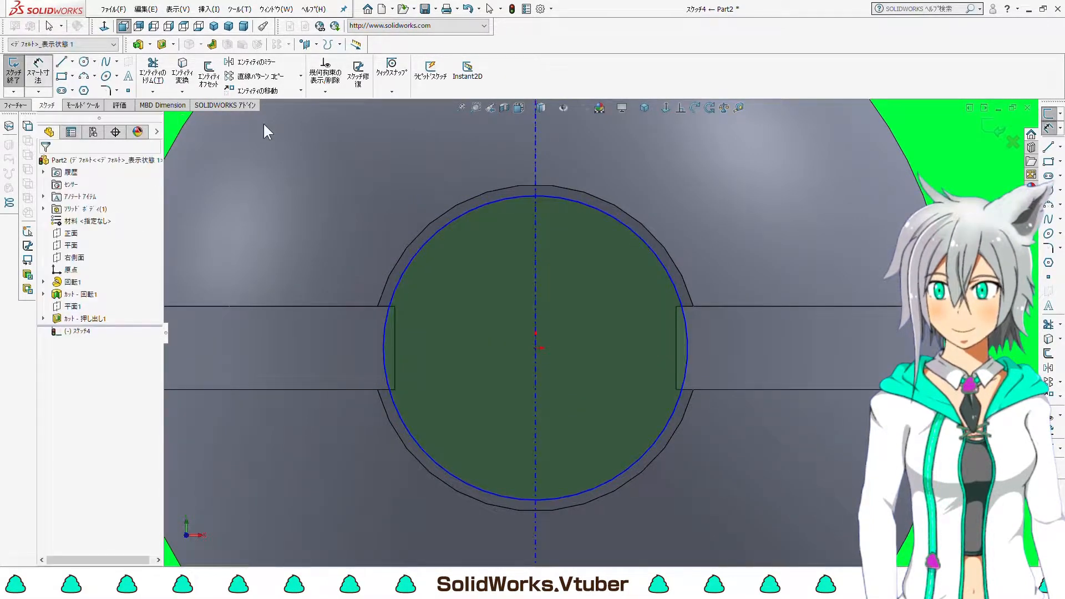
click(582, 204)
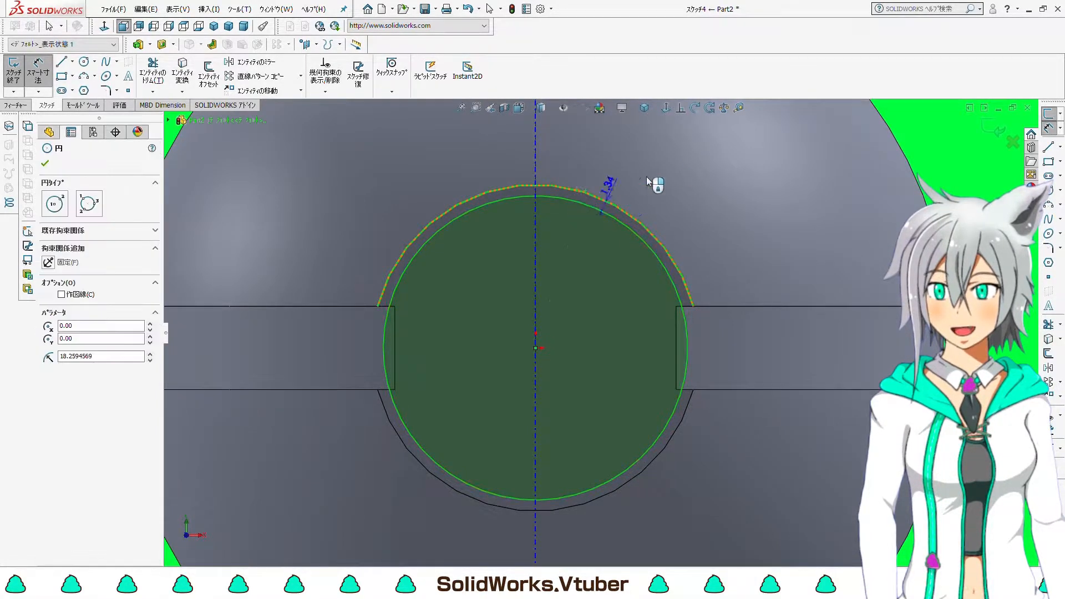
click(686, 162)
text(0.1)
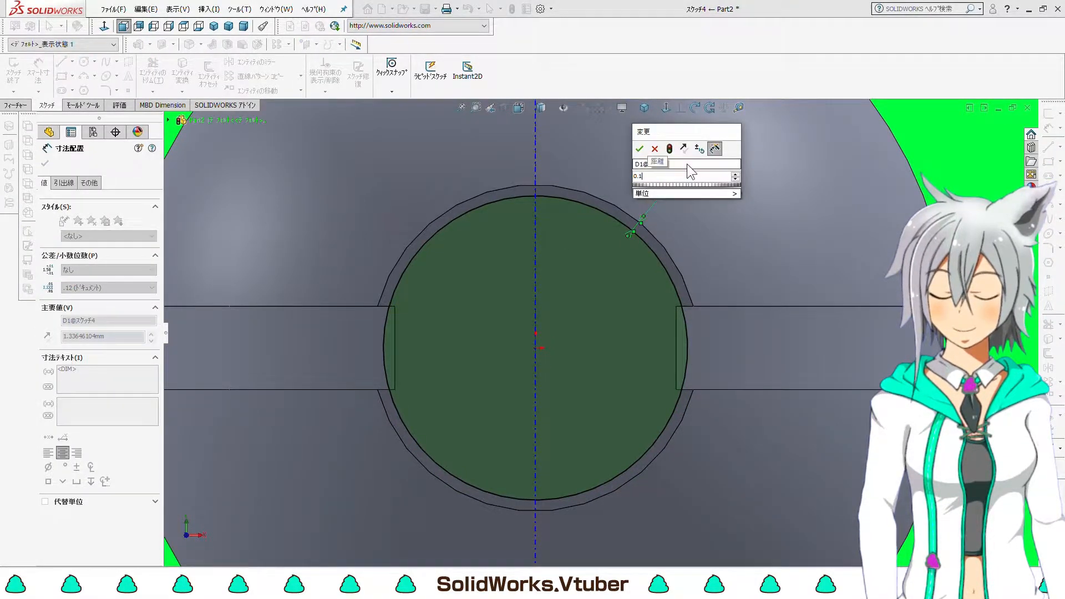
key(Return)
- Cut-extrude the circle to a blind depth of 10 mm into the sphere
click(11, 105)
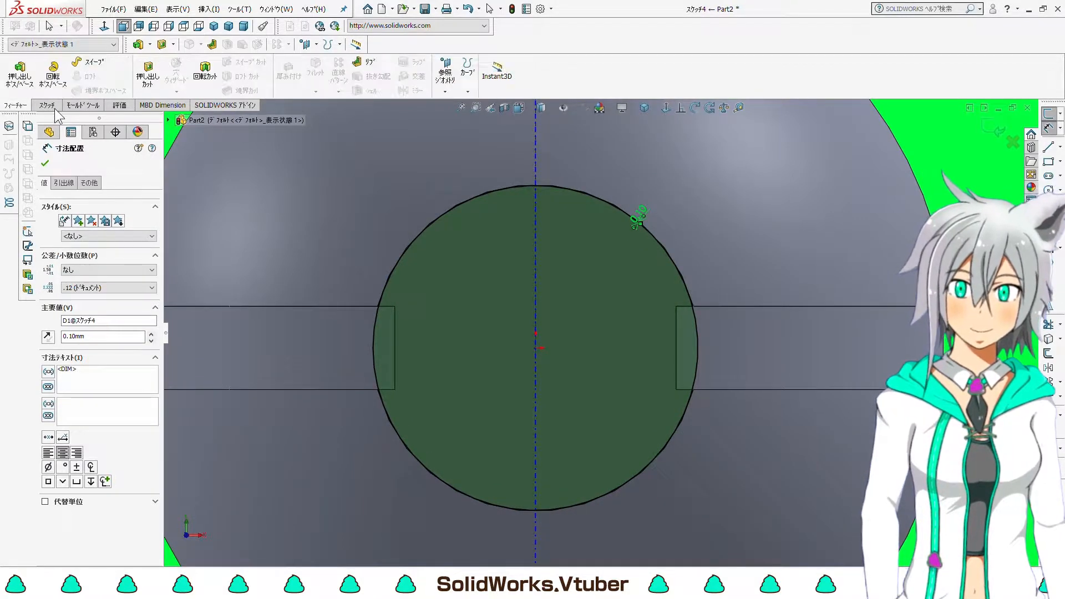
click(146, 77)
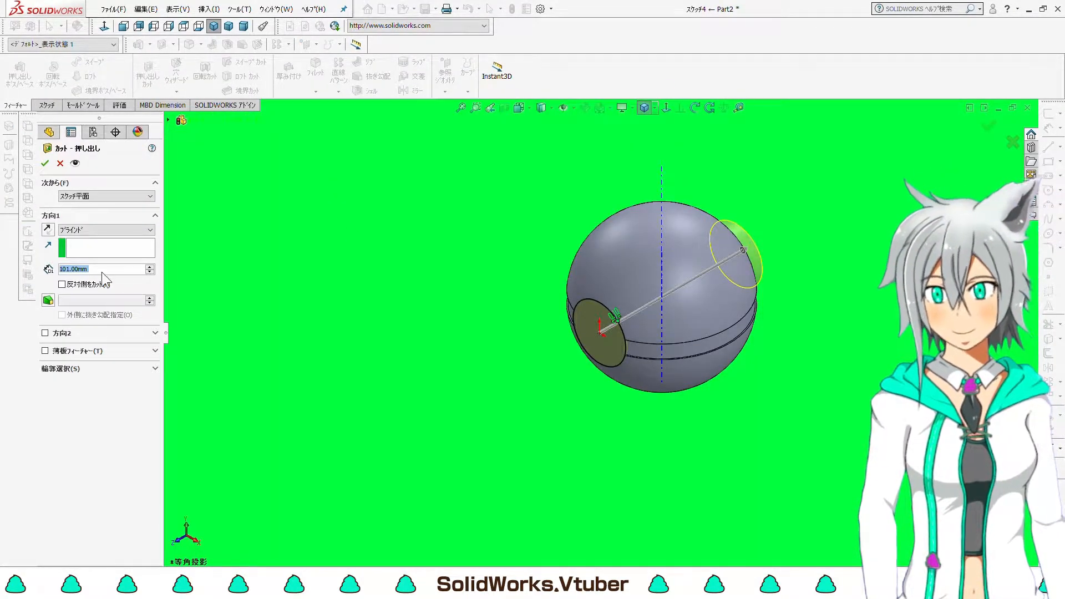
drag(107, 270, 32, 261)
text(10)
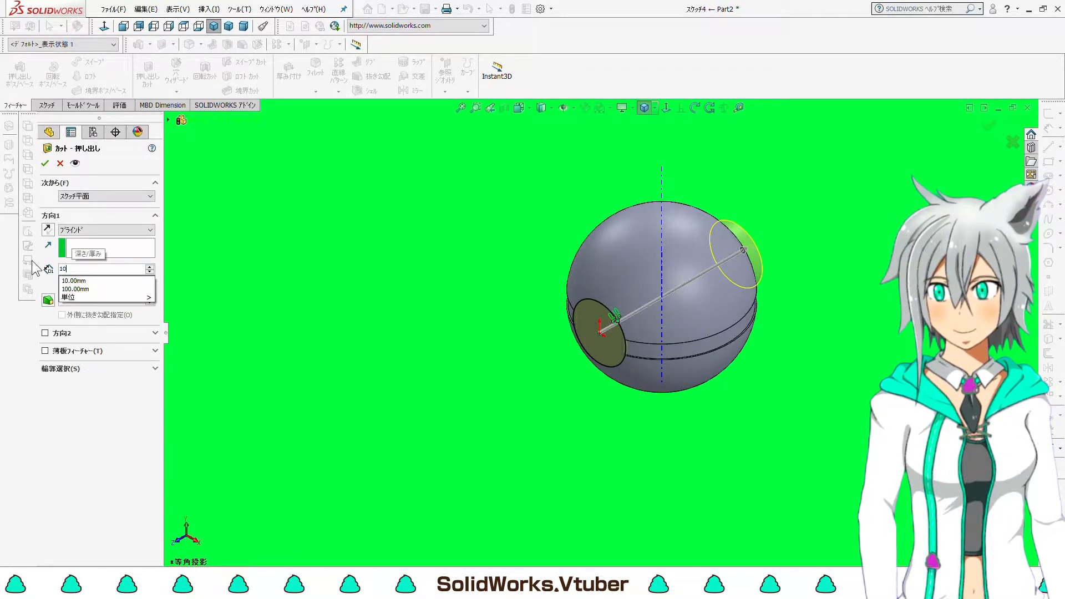
key(Return)
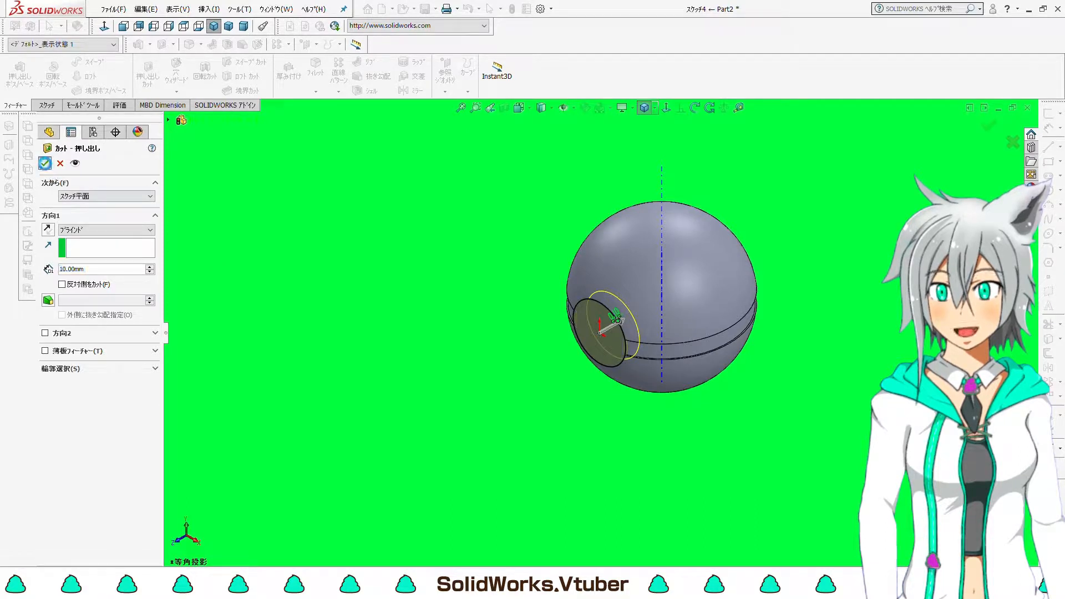
key(Return)
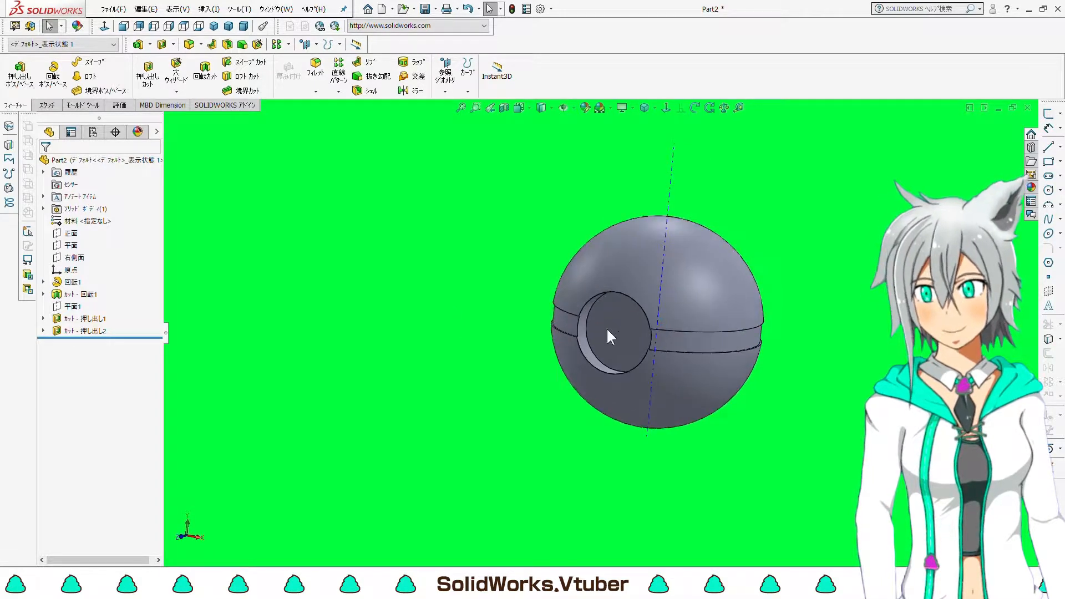
- Start a new sketch on the floor of the round pocket and view it normal to the face
click(616, 308)
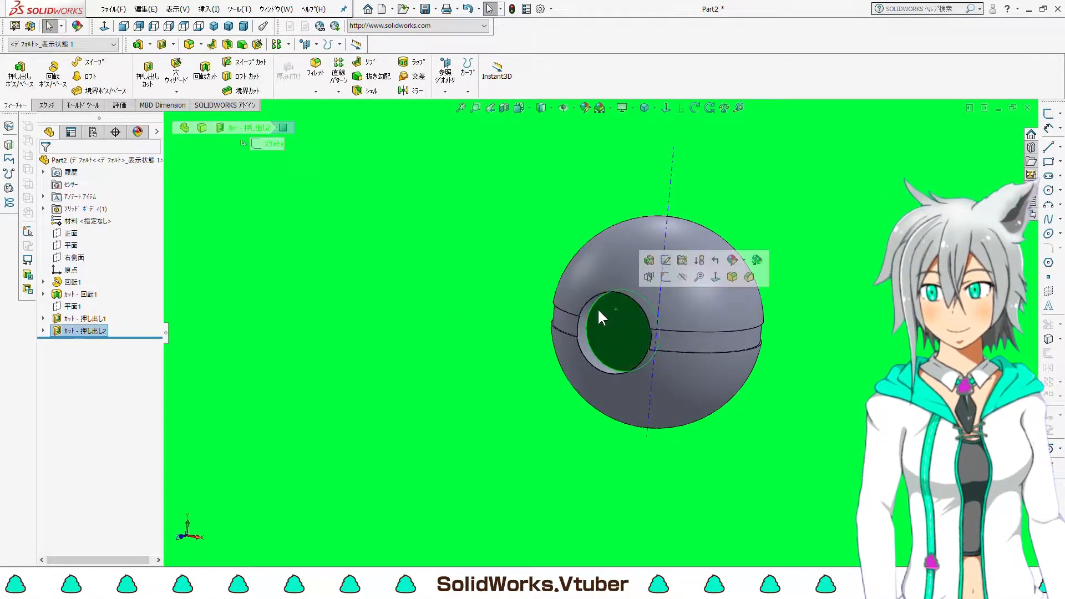
click(47, 106)
click(13, 71)
click(667, 107)
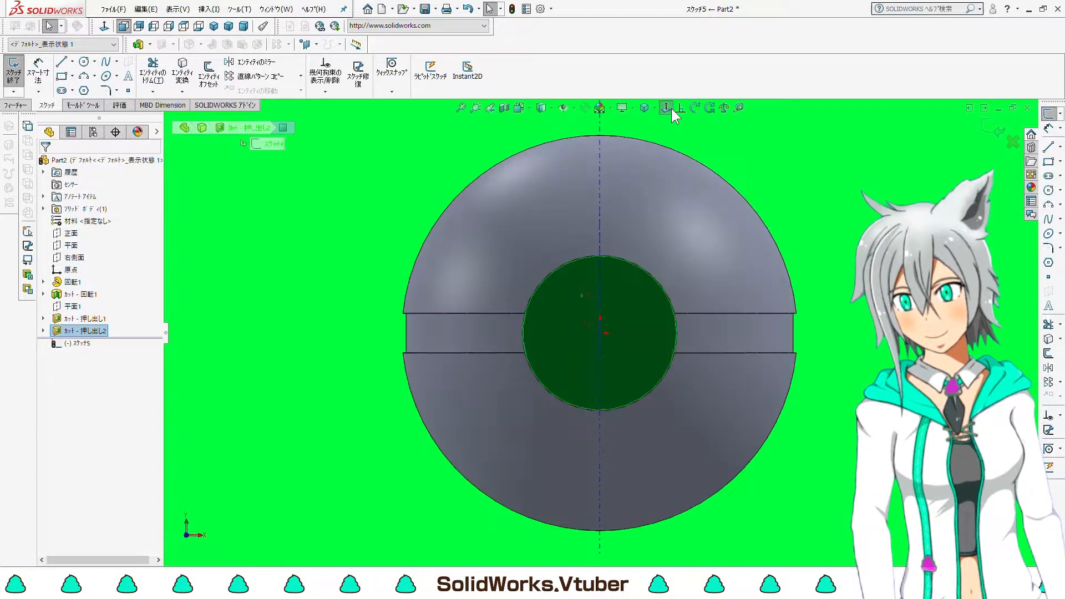
- Sketch a circle centered on the origin with a radius of about 18.7 mm, just inside the pocket's edge
click(83, 61)
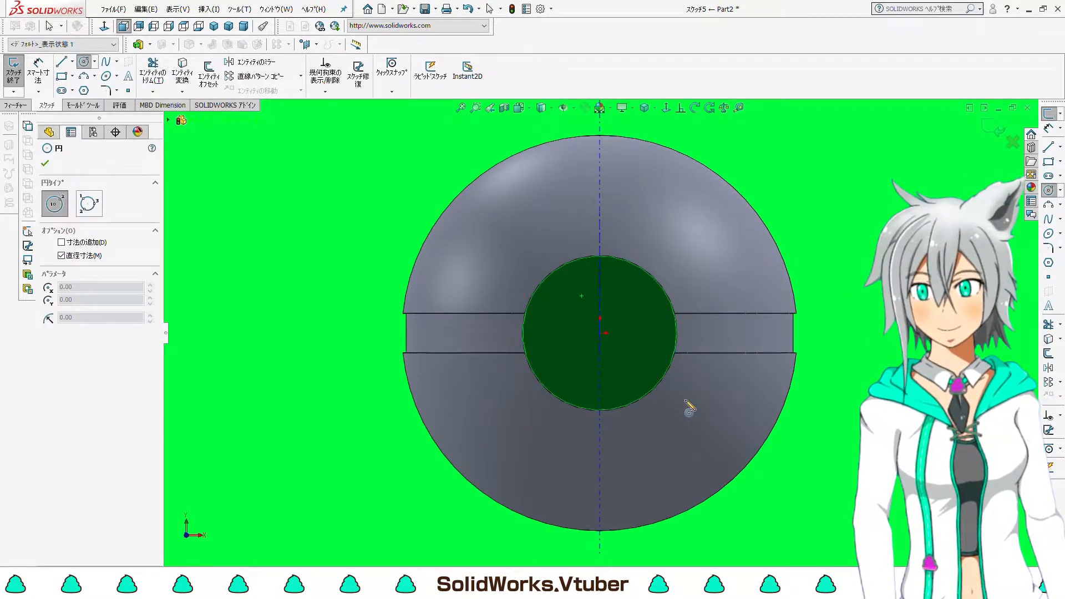
scroll(586, 342, down, 5)
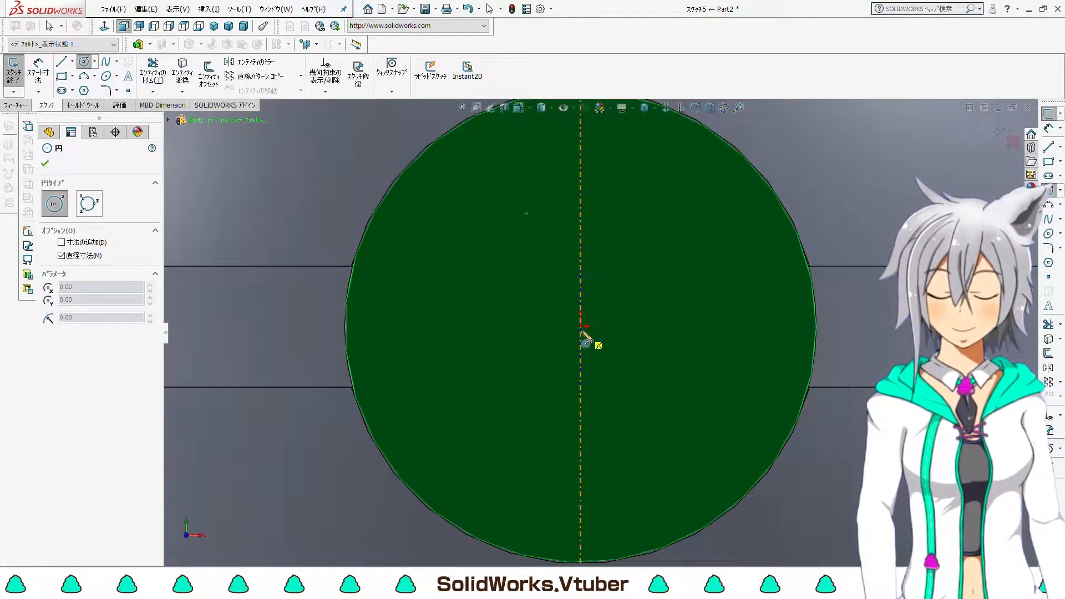
click(581, 331)
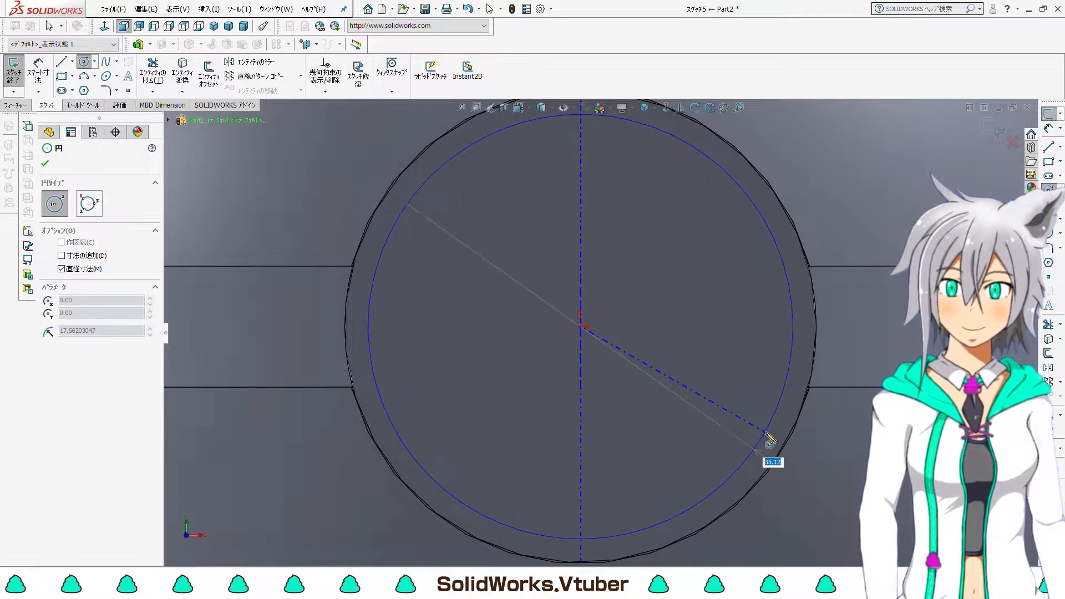
click(782, 434)
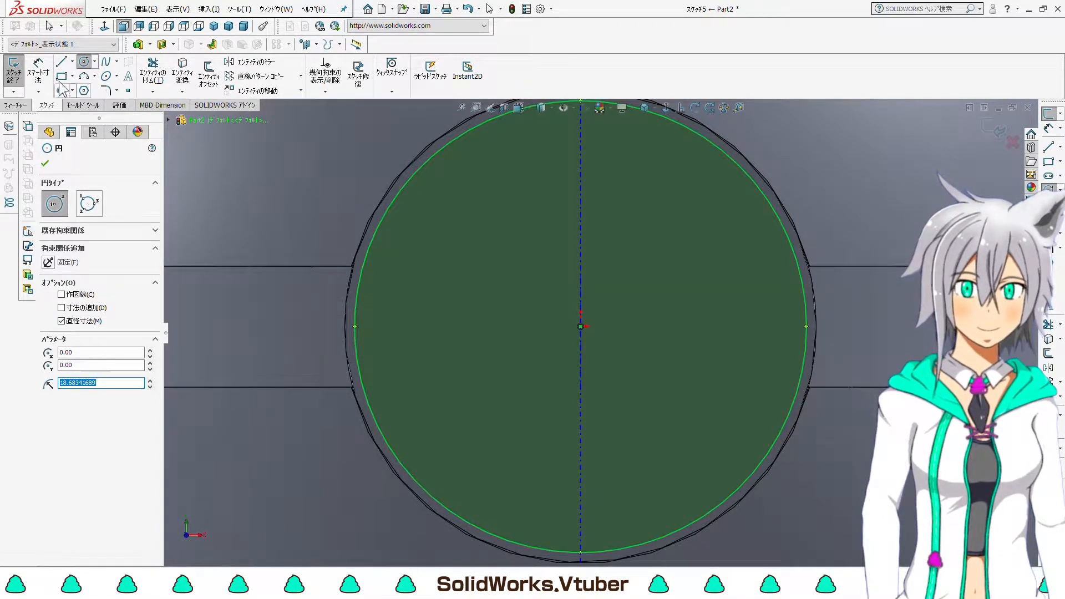
- Dimension the gap between the new circle and the pocket's circular edge as 0.1 mm
click(37, 70)
scroll(827, 411, down, 6)
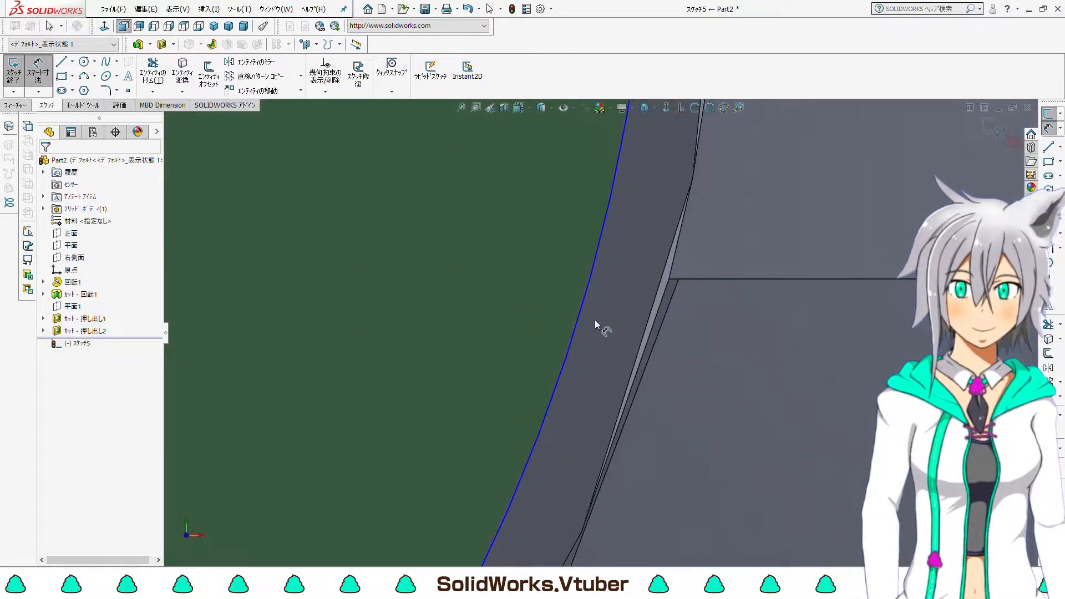
click(589, 309)
click(655, 321)
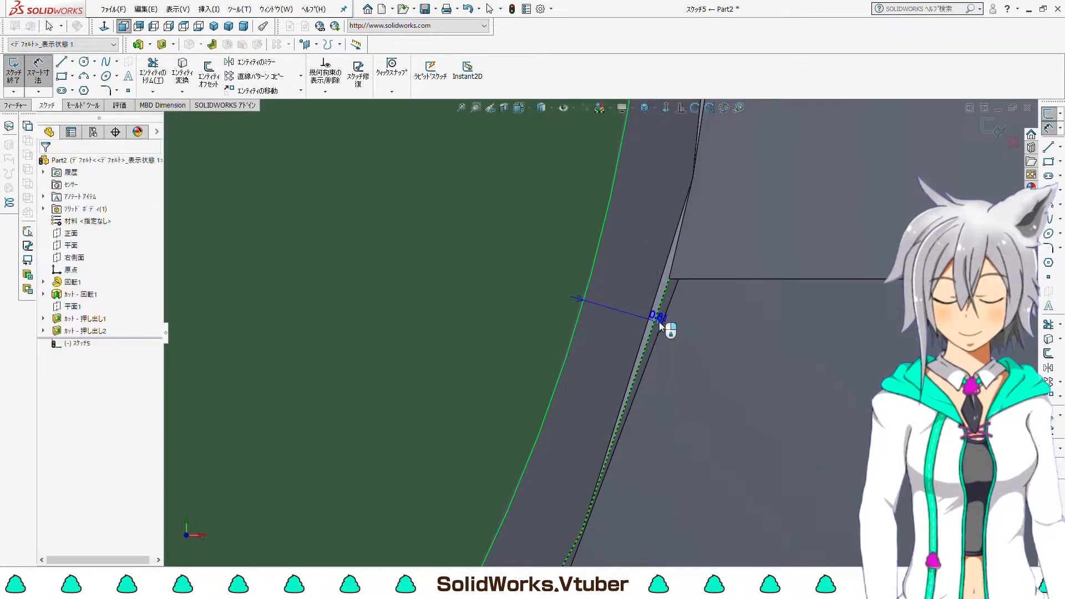
scroll(659, 322, up, 4)
click(719, 374)
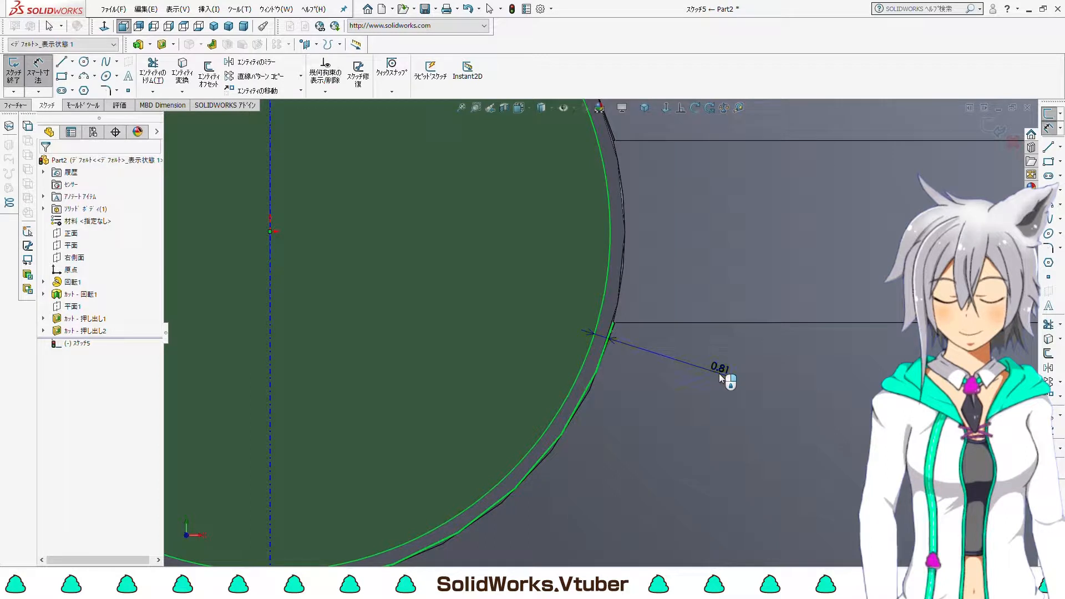
key(Return)
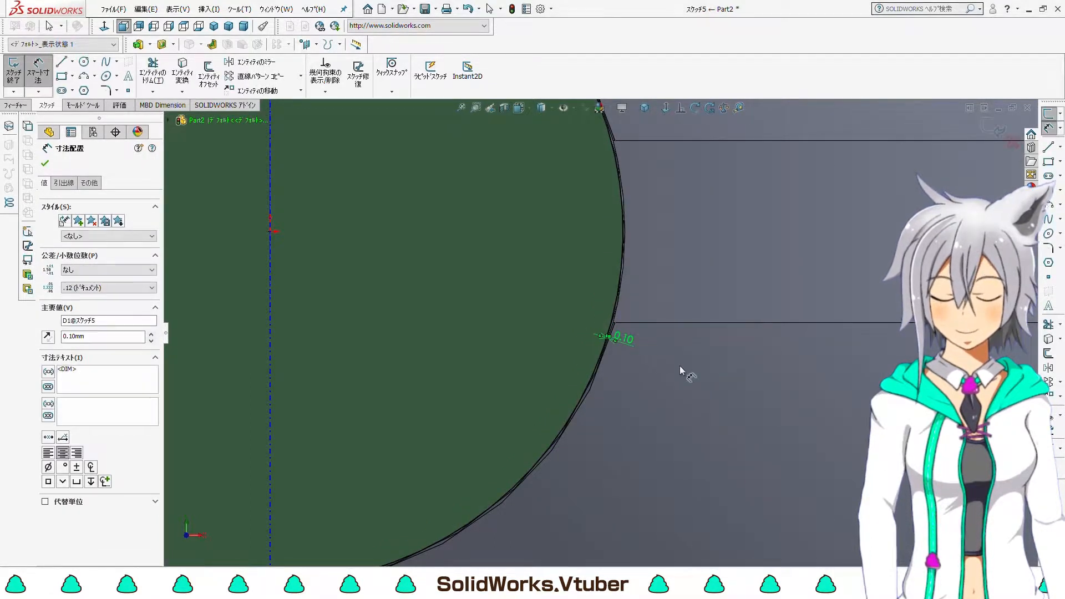
scroll(559, 341, down, 5)
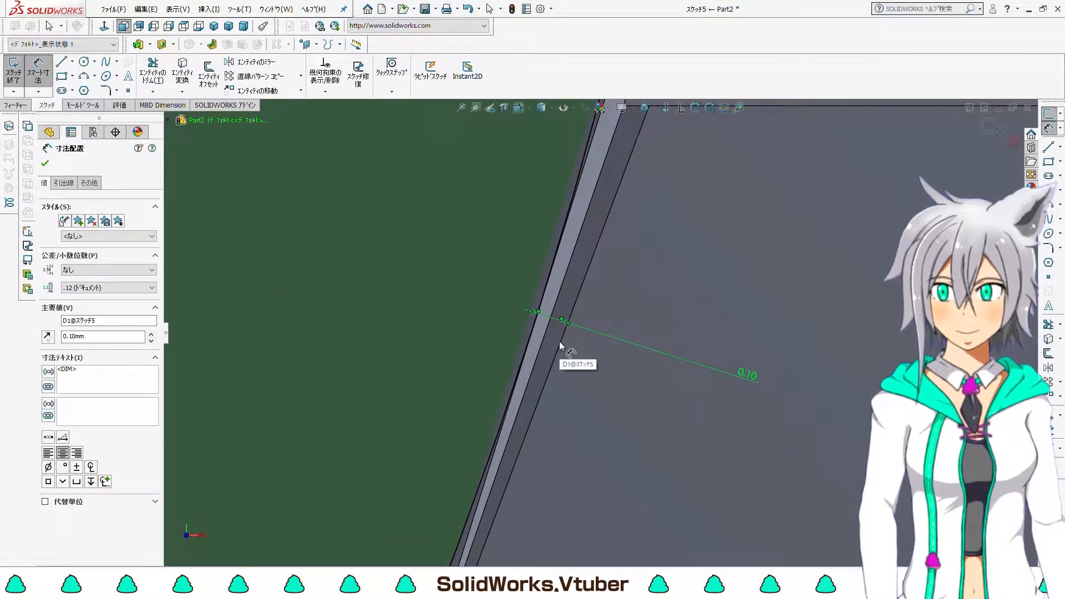
scroll(559, 341, up, 6)
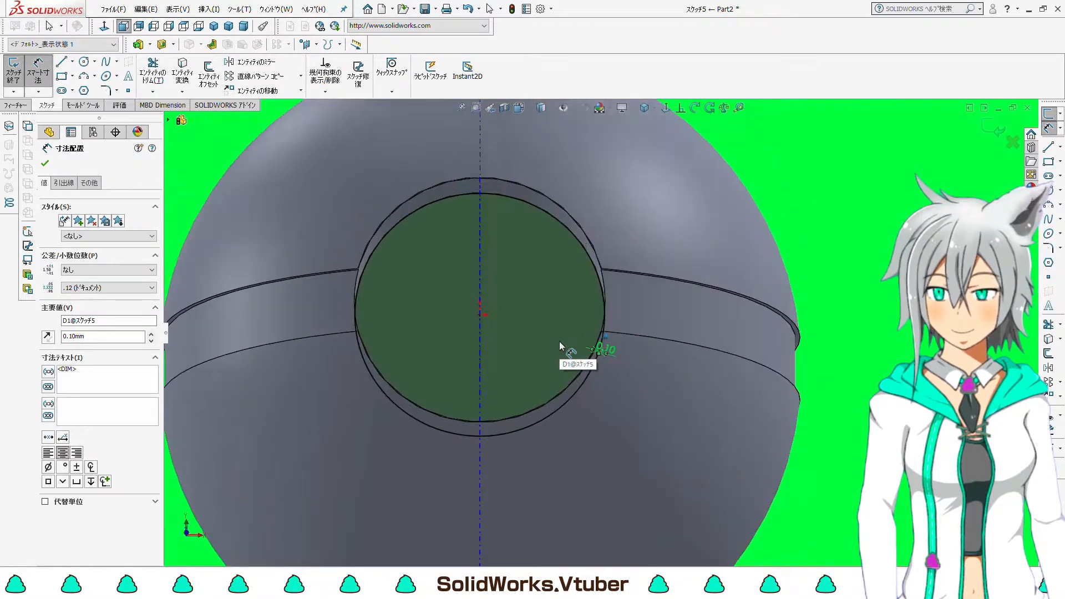
- Extrude the circle as a 10 mm boss from the pocket floor, then show the model in isometric view
middle_drag(560, 341, 562, 280)
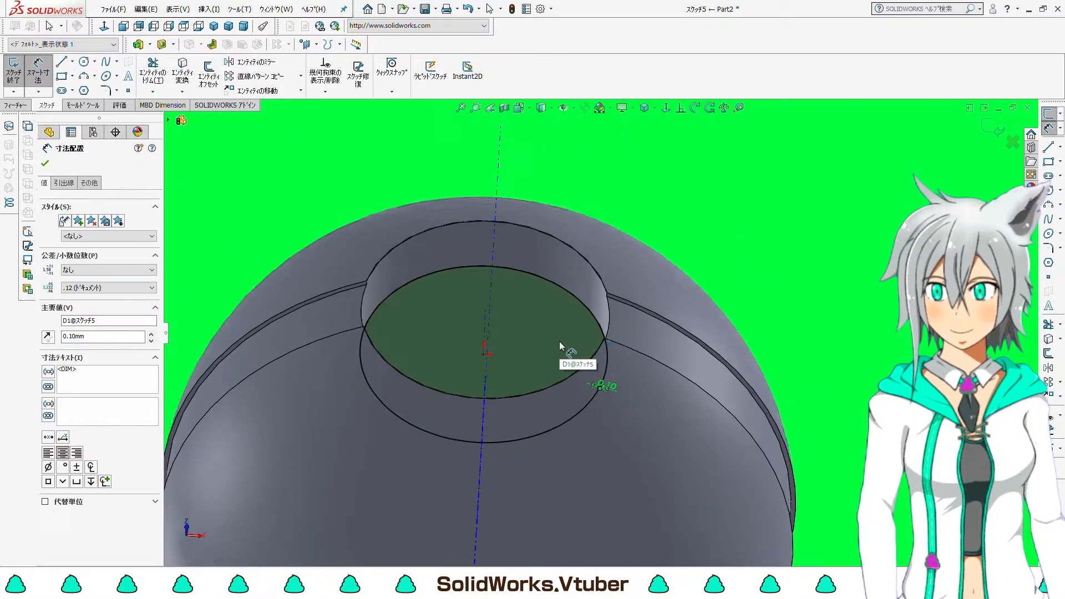
click(16, 106)
click(18, 80)
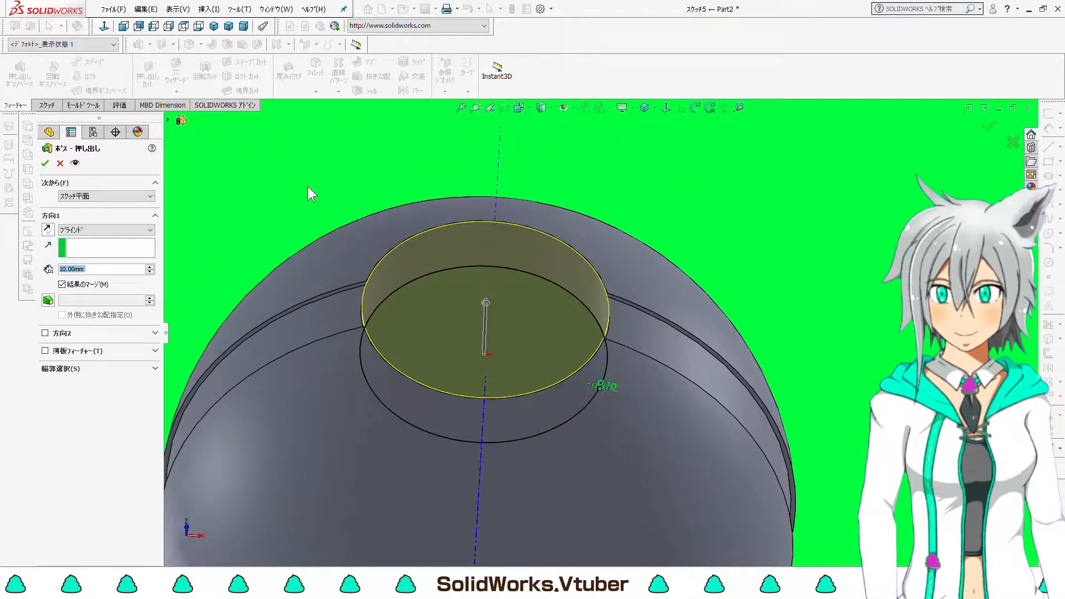
middle_drag(307, 186, 379, 315)
scroll(381, 315, down, 10)
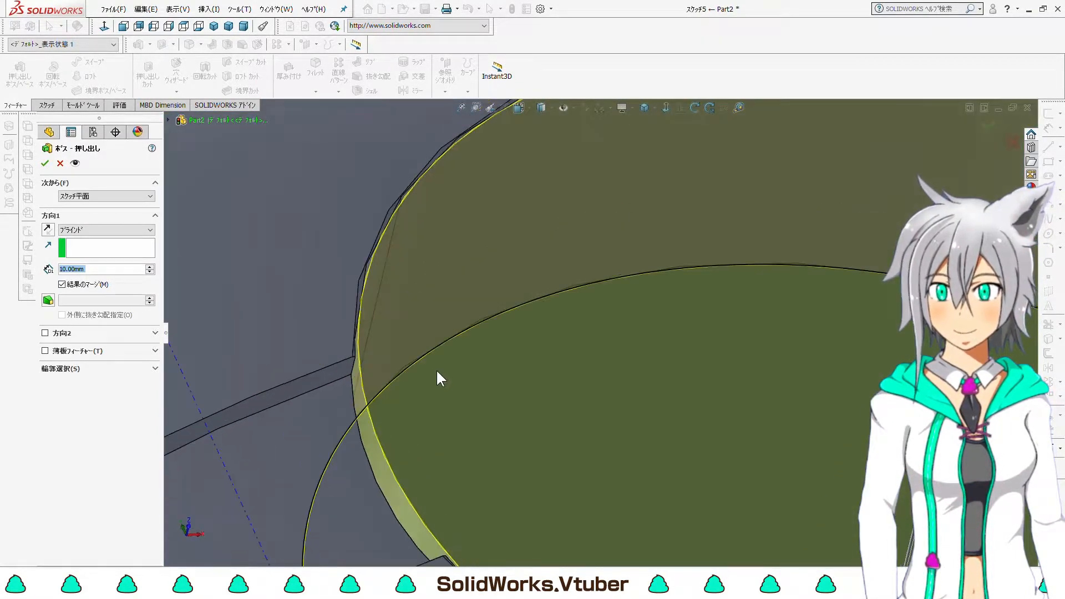
scroll(414, 339, up, 3)
middle_drag(418, 328, 560, 280)
key(Return)
scroll(560, 280, up, 8)
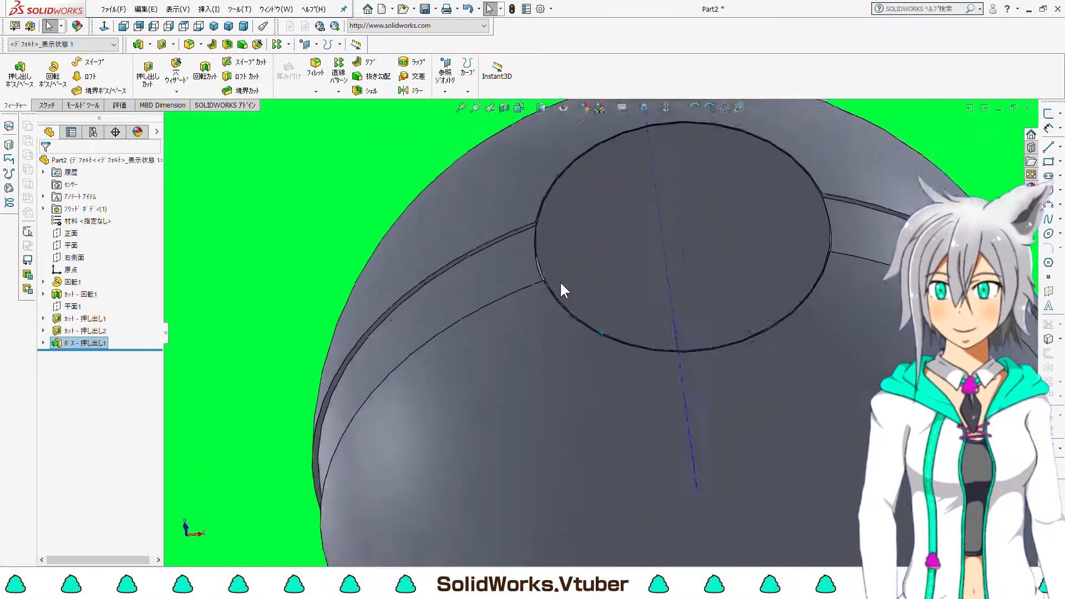
scroll(560, 282, up, 5)
key(ctrl+7)
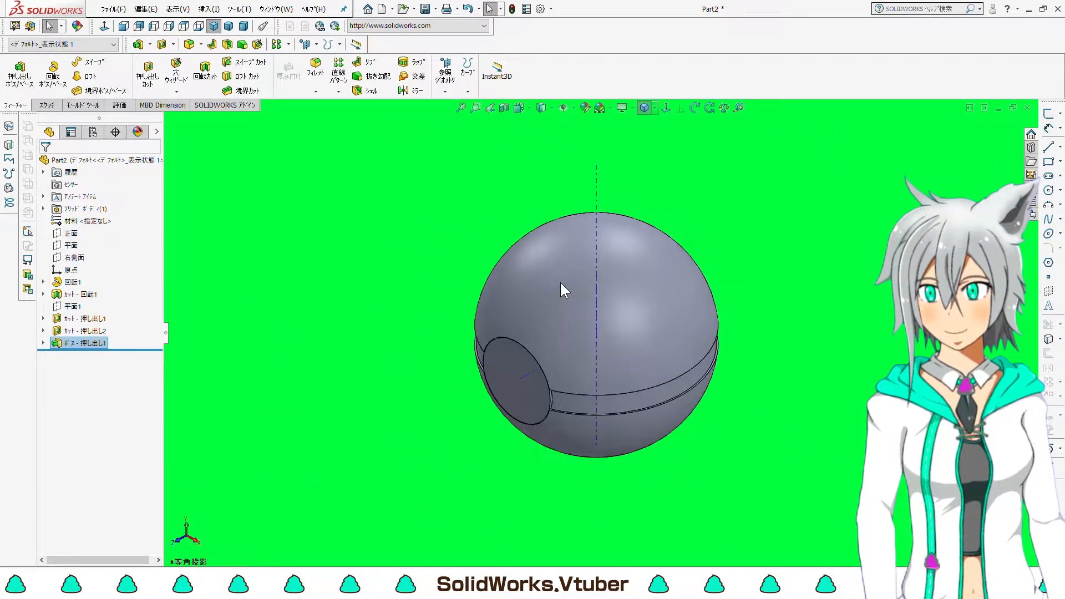
- Start a new sketch on the front face of the round button and view it normal to the face
click(816, 349)
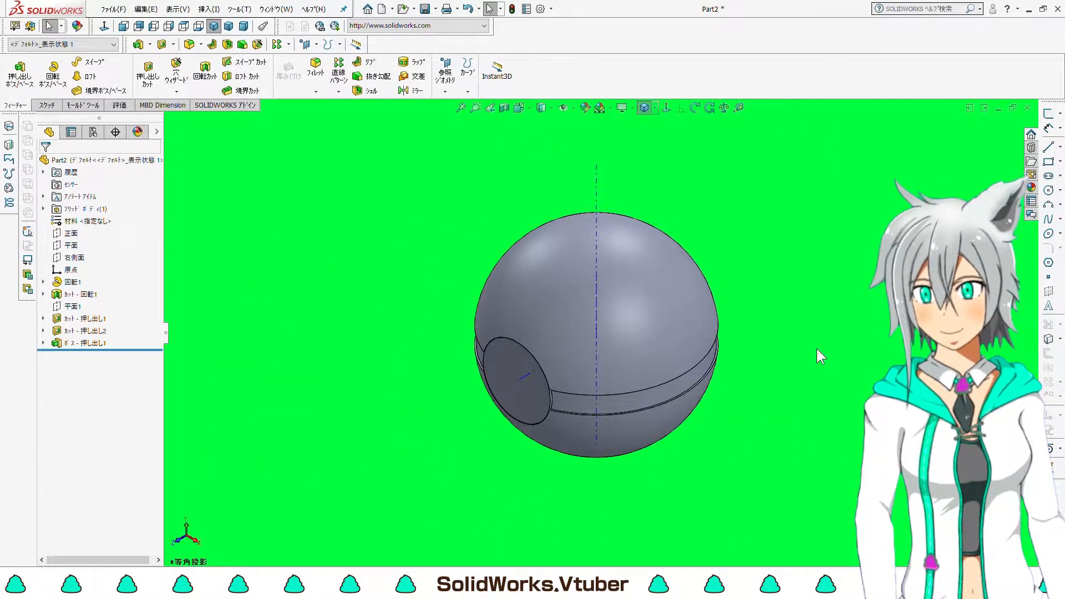
click(507, 368)
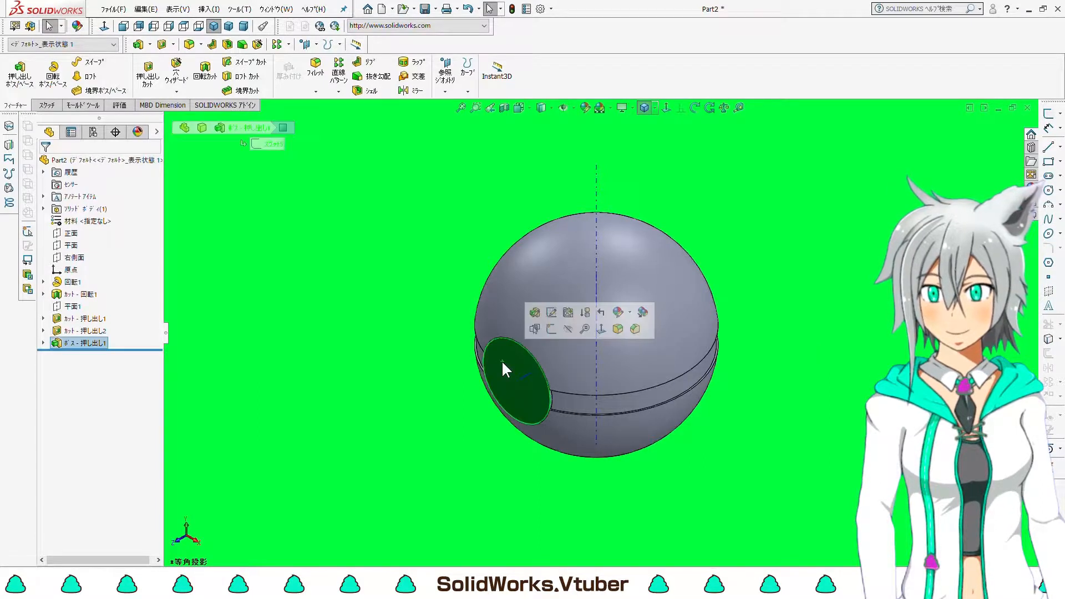
click(48, 105)
click(14, 69)
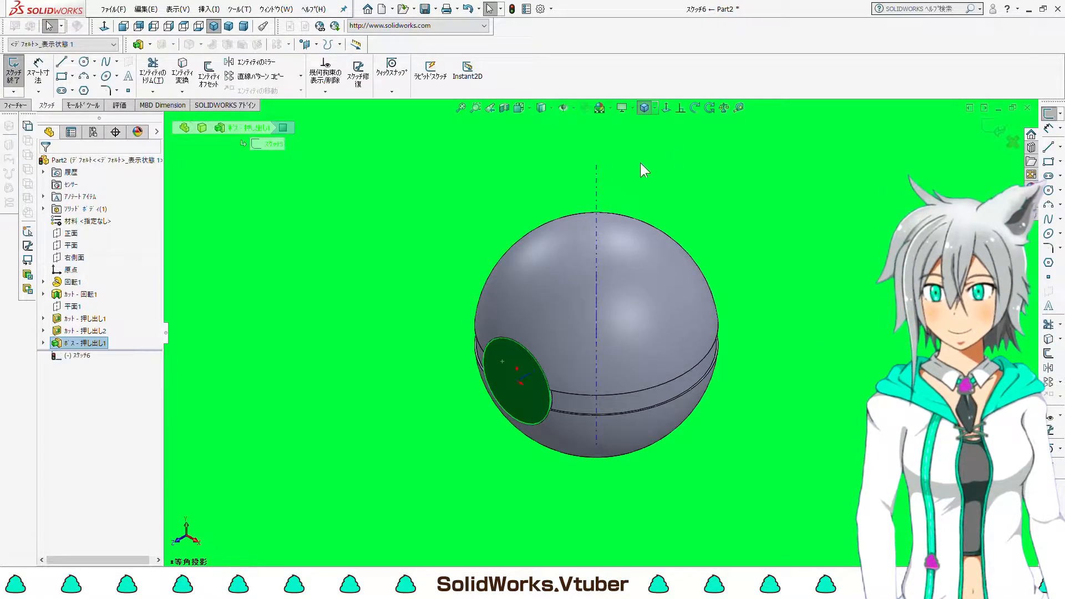
click(665, 109)
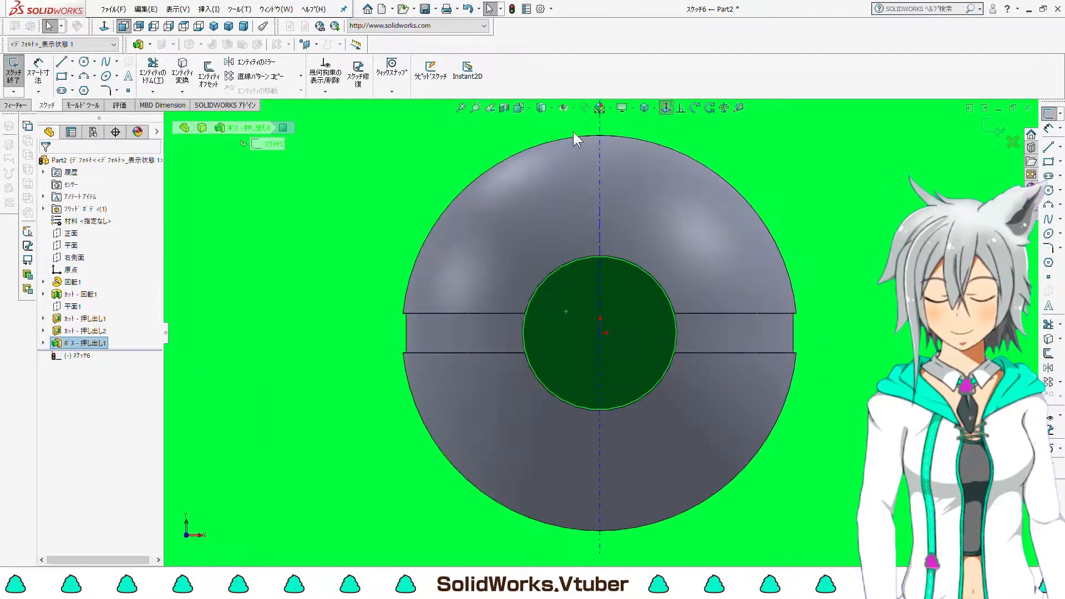
- Sketch a circle centered on the origin with a radius of about 15.5 mm, inside the button's edge
click(83, 63)
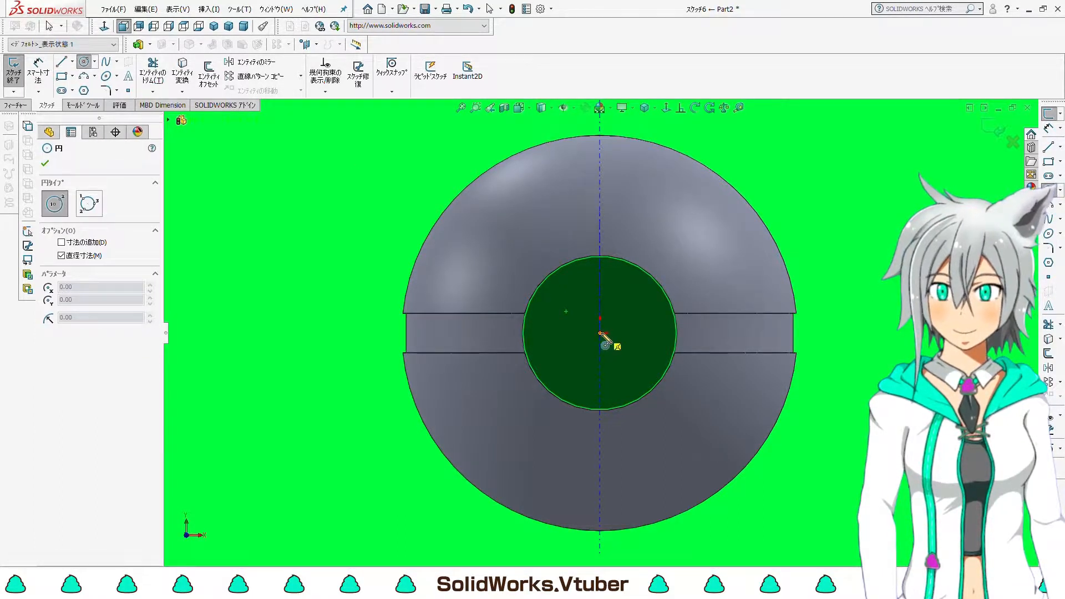
click(600, 333)
click(661, 333)
- Dimension the gap between the new circle and the button's circular edge as 5 mm
click(38, 72)
scroll(667, 305, down, 3)
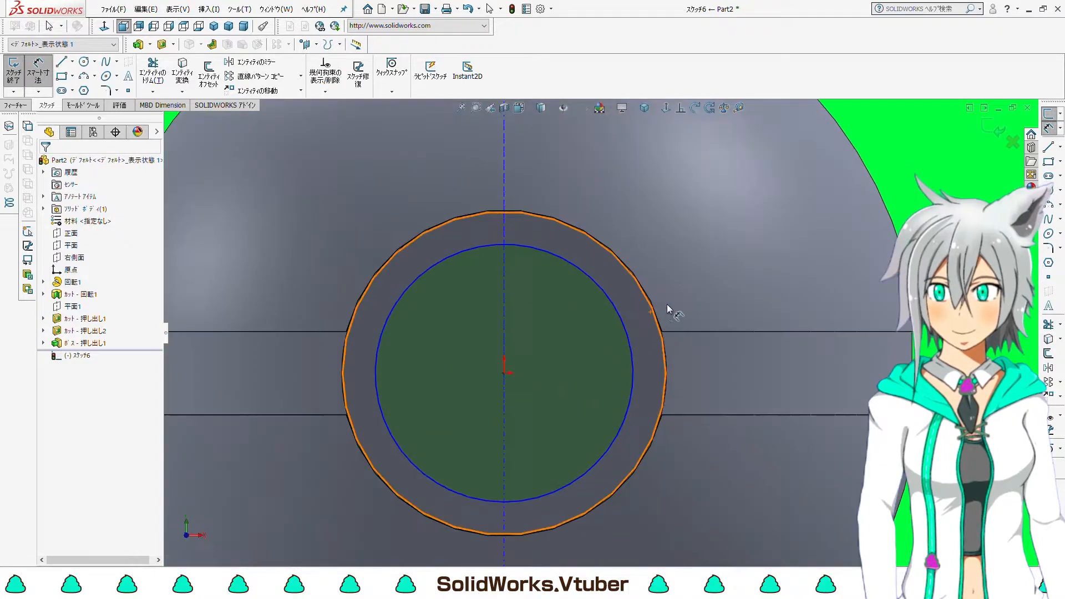
click(624, 328)
scroll(629, 324, down, 4)
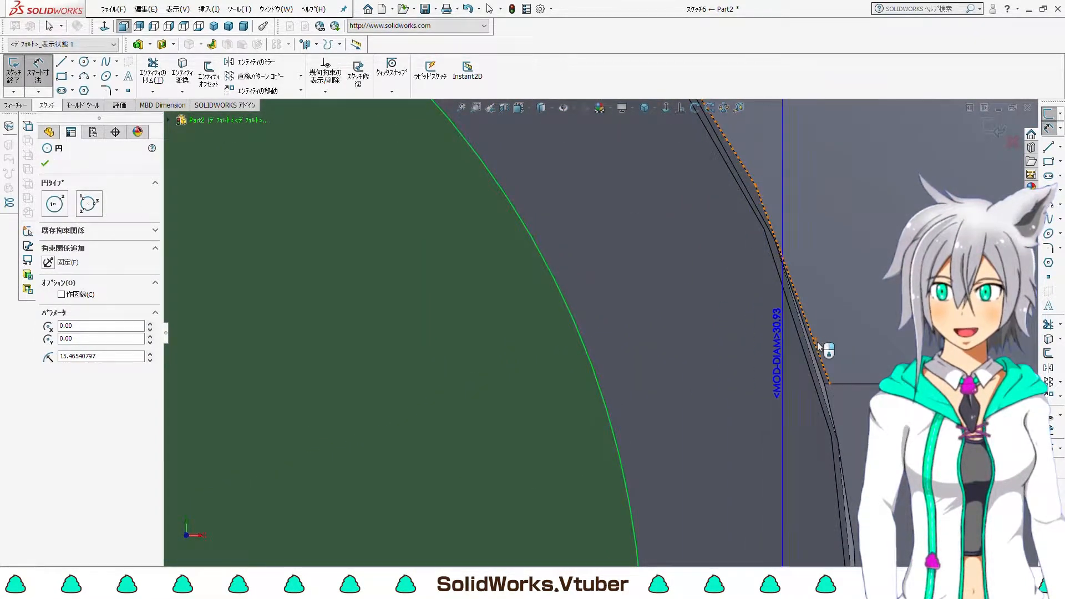
scroll(804, 346, up, 4)
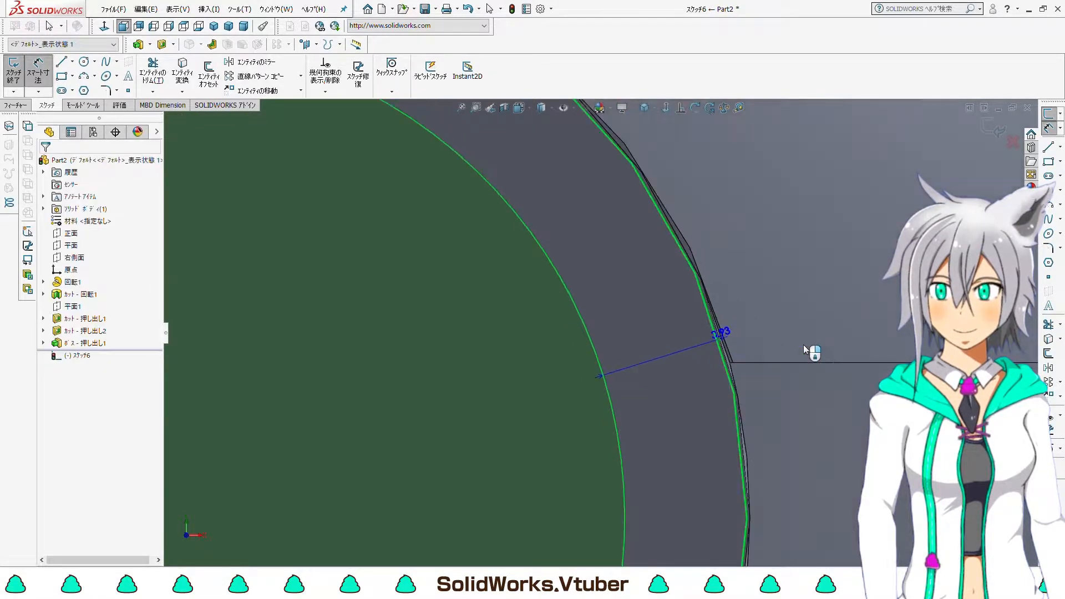
click(788, 274)
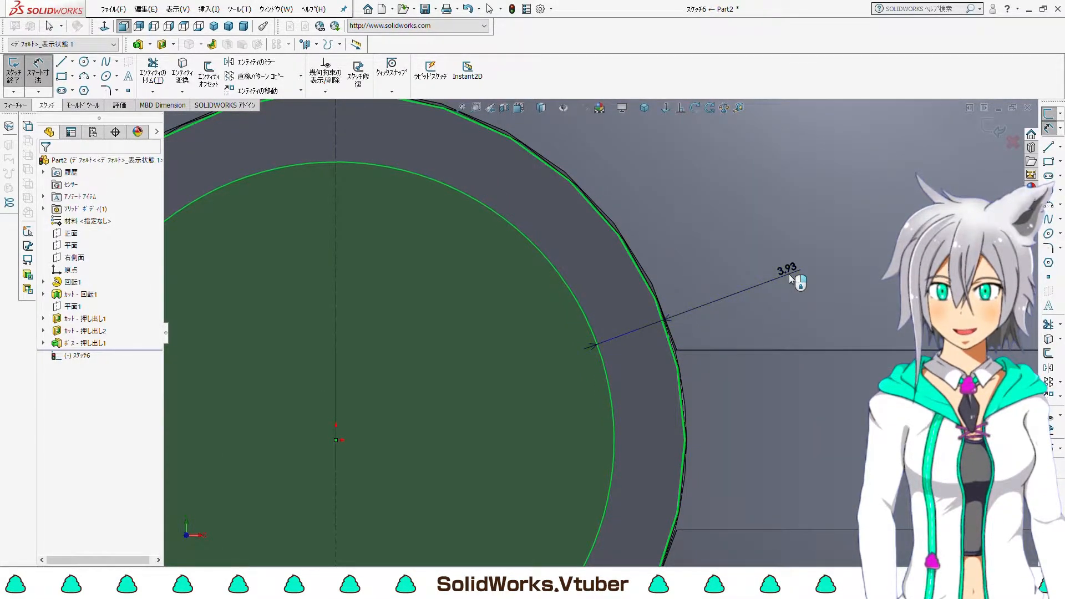
text(5)
key(Return)
- Show the model in isometric view and extrude the circle as a 0.5 mm boss from the button's face
key(ctrl+7)
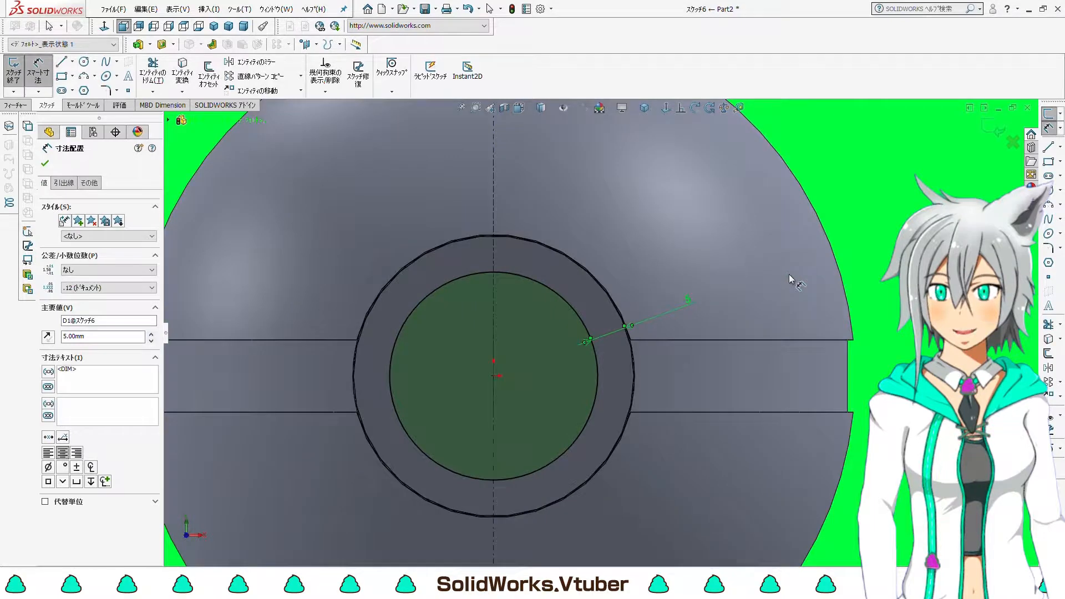
click(21, 104)
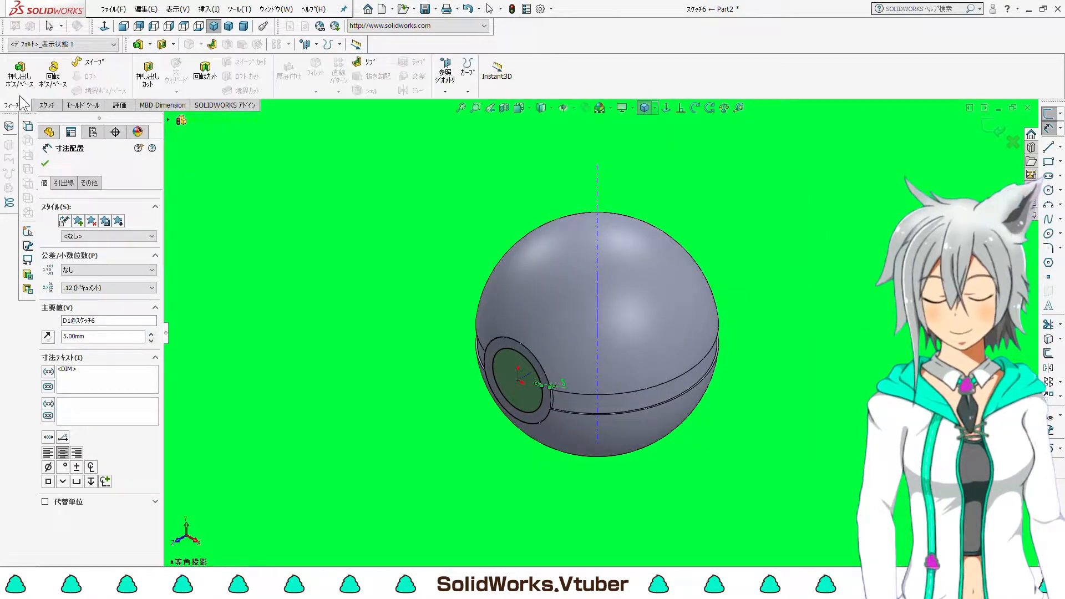
click(19, 83)
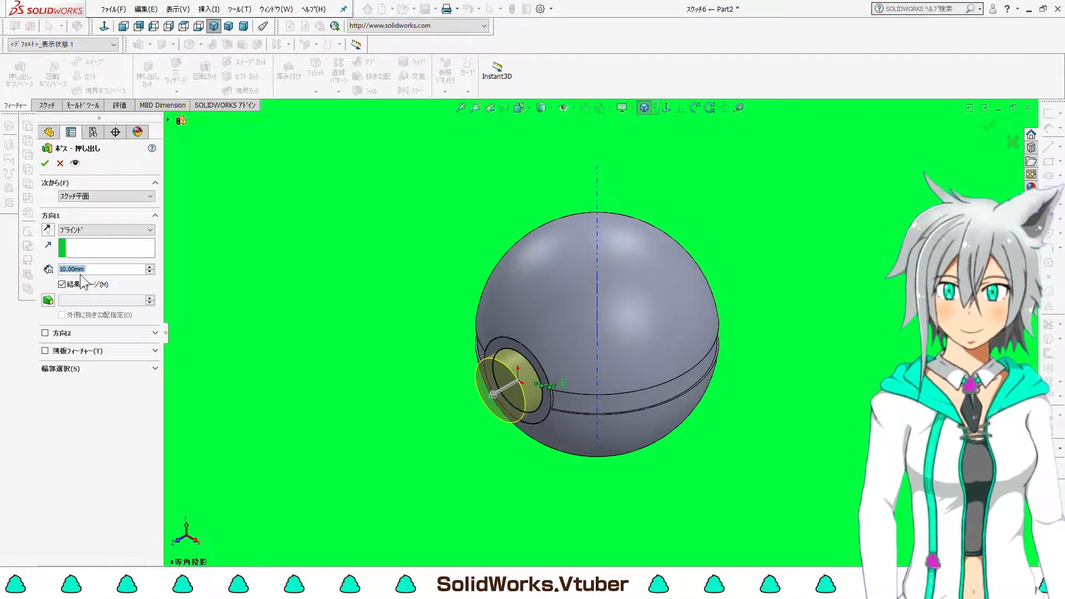
text(0.5)
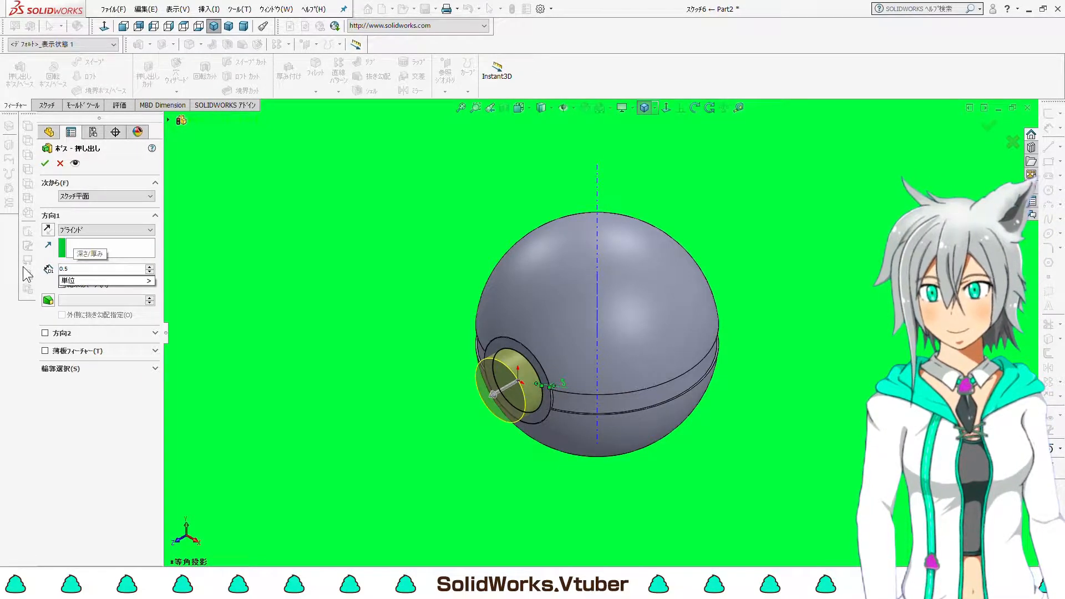
key(Return)
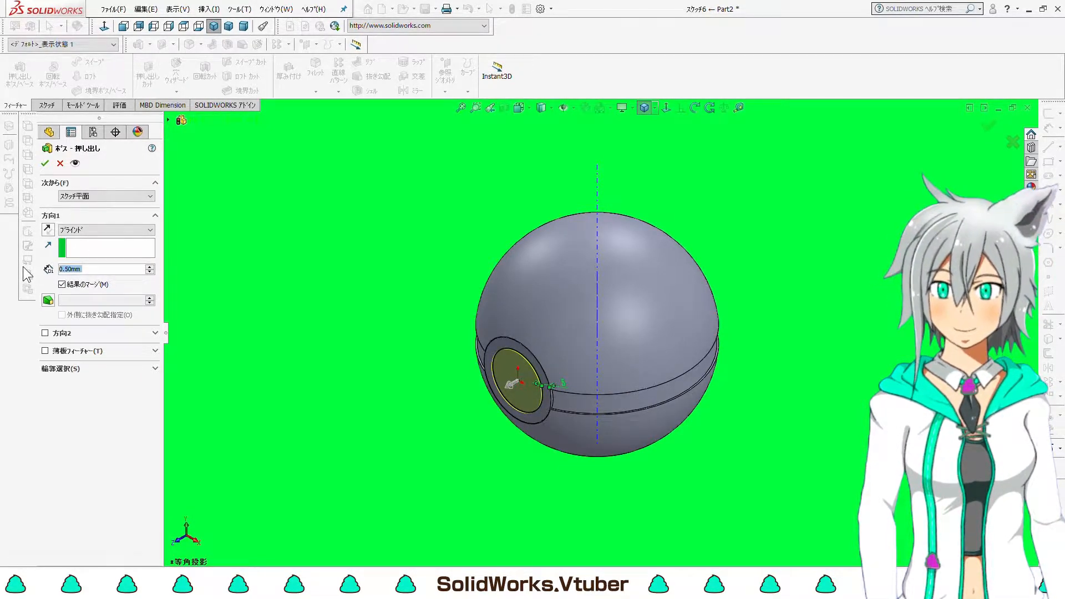
click(45, 163)
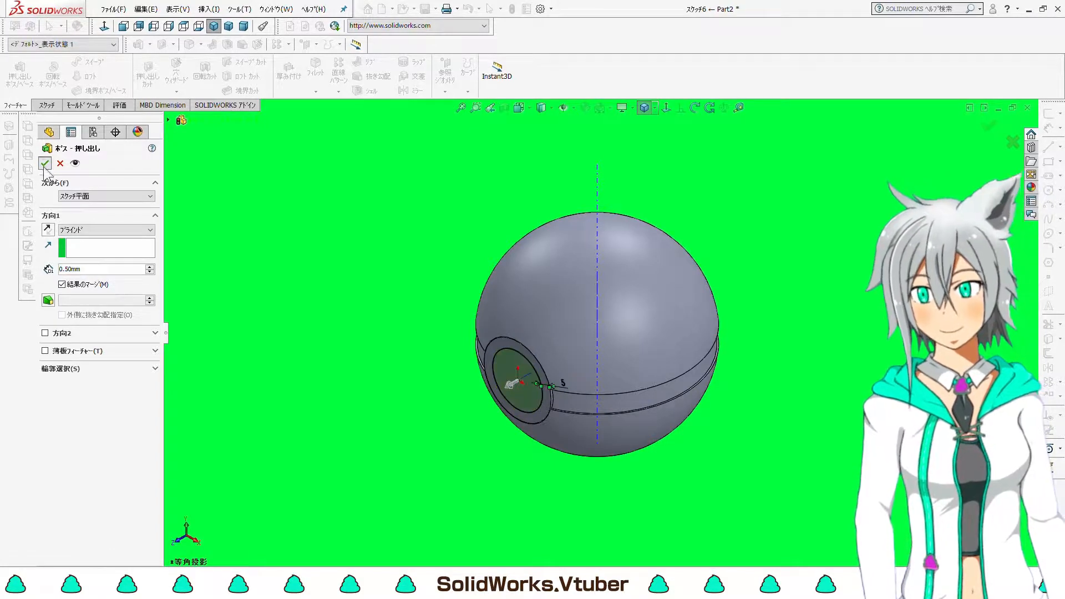
click(411, 404)
- Start a new sketch on the front face of the 0.5 mm raised disc and view it normal to the face
click(506, 375)
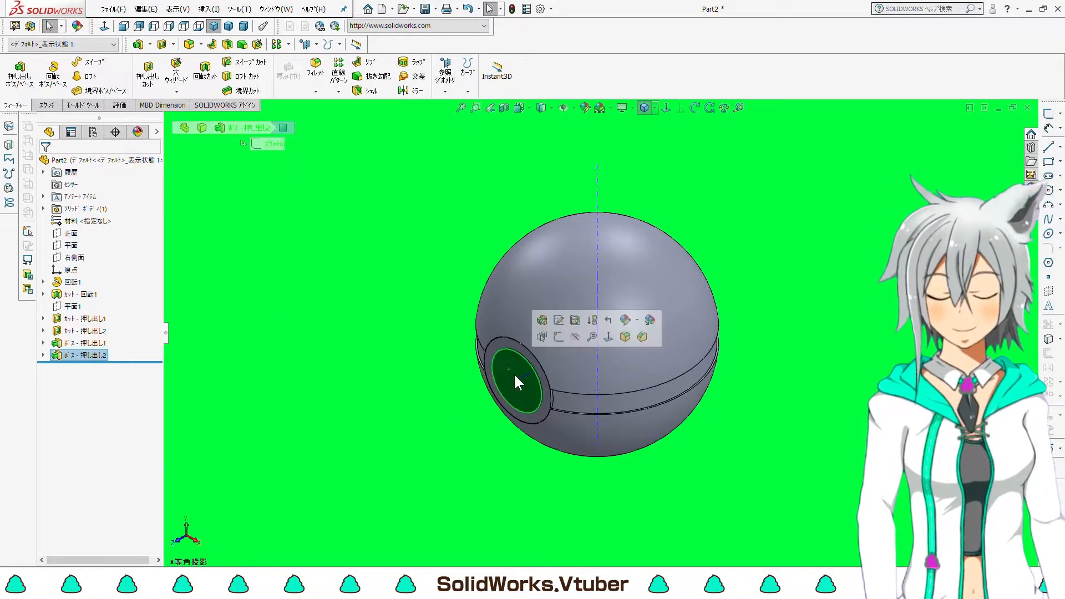
click(55, 106)
click(13, 69)
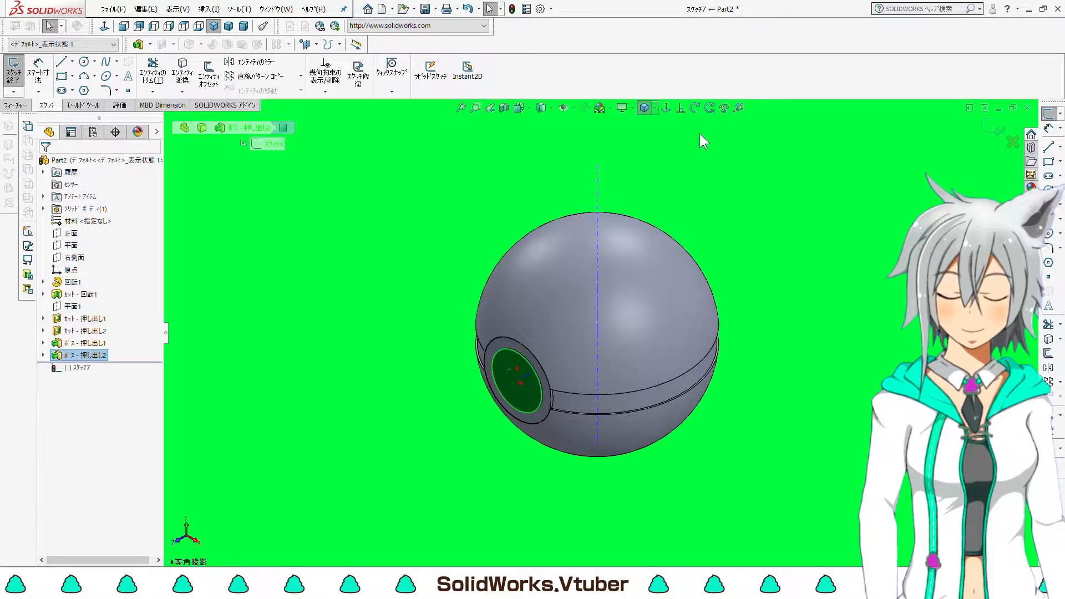
click(666, 108)
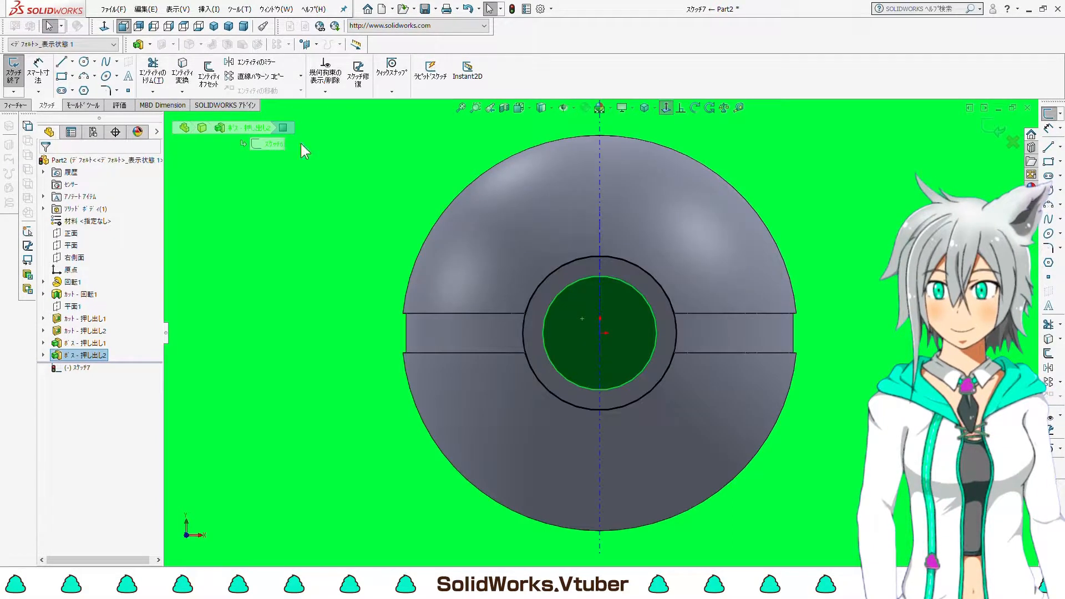
- Sketch a circle centered on the origin with a radius of about 8.8 mm on the raised disc
click(84, 62)
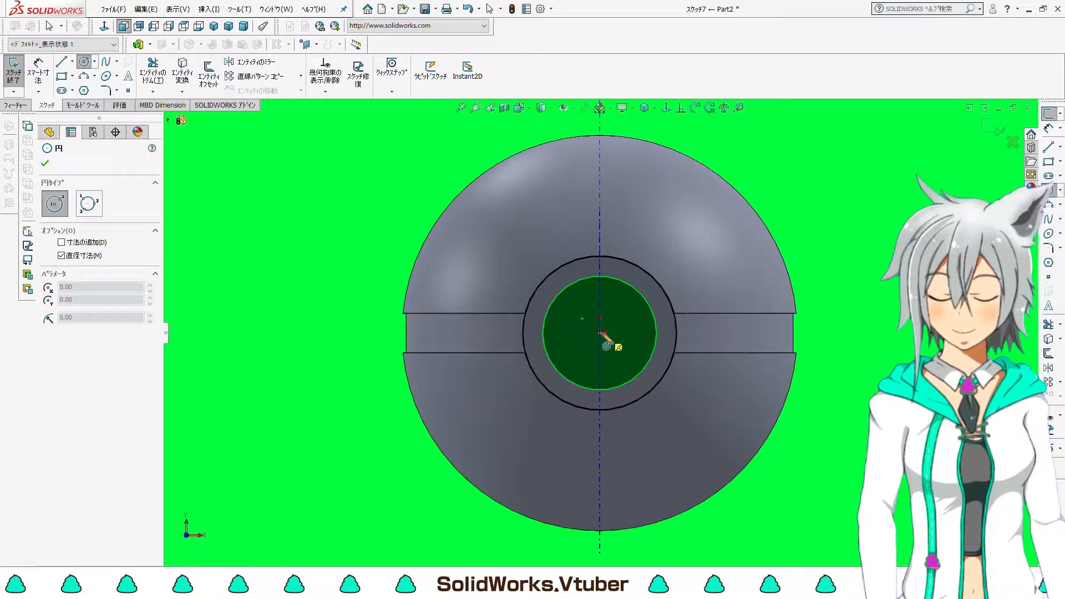
click(600, 334)
click(624, 360)
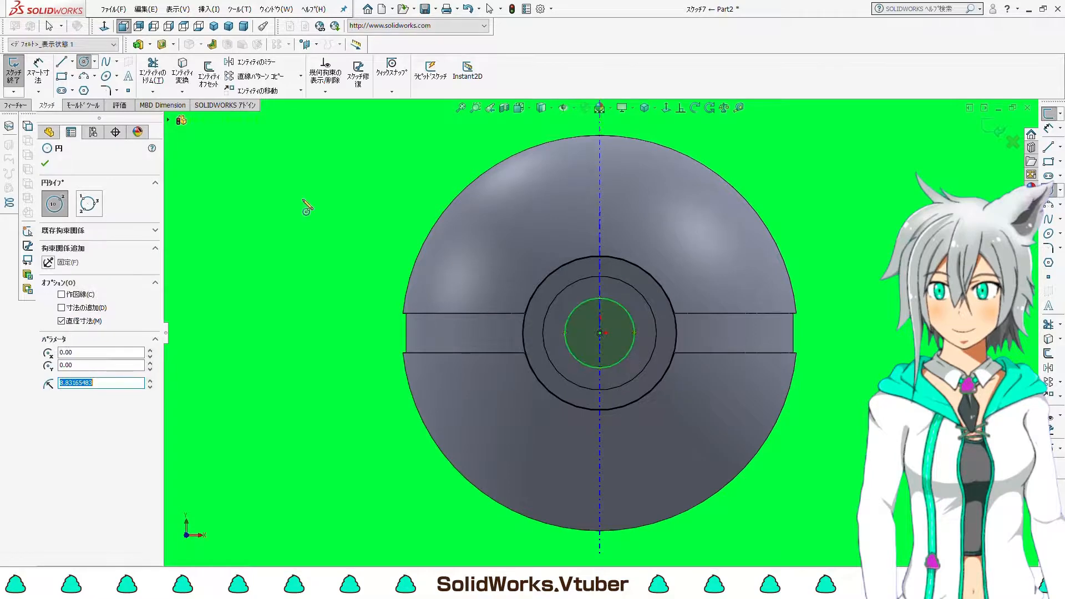
- Dimension the gap between the small center circle and the raised disc's edge as 5 mm
click(38, 83)
scroll(635, 357, up, 3)
click(624, 355)
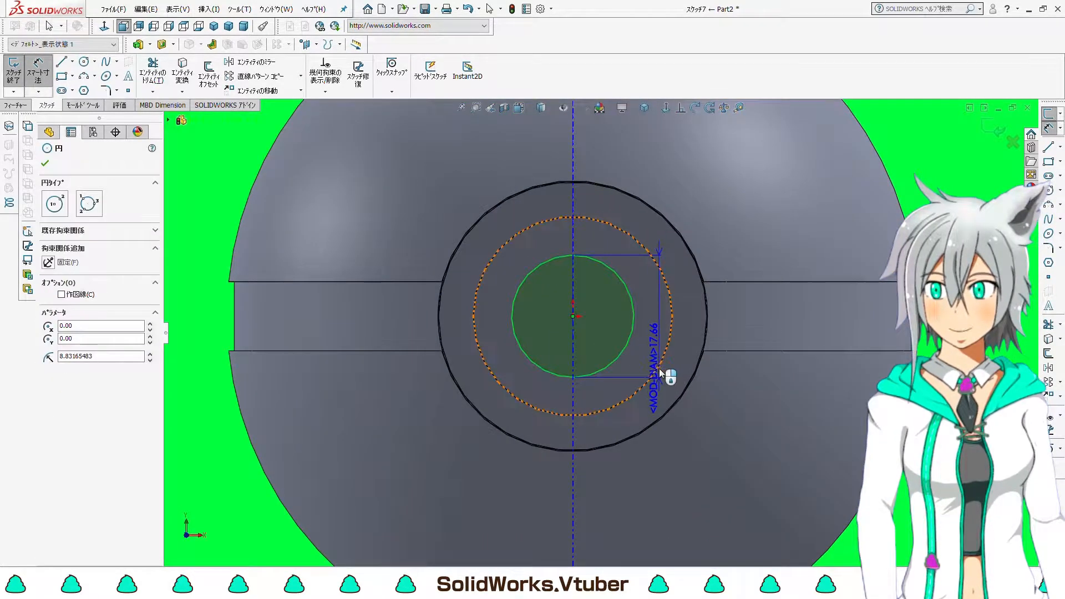
click(659, 368)
scroll(659, 368, down, 3)
click(807, 422)
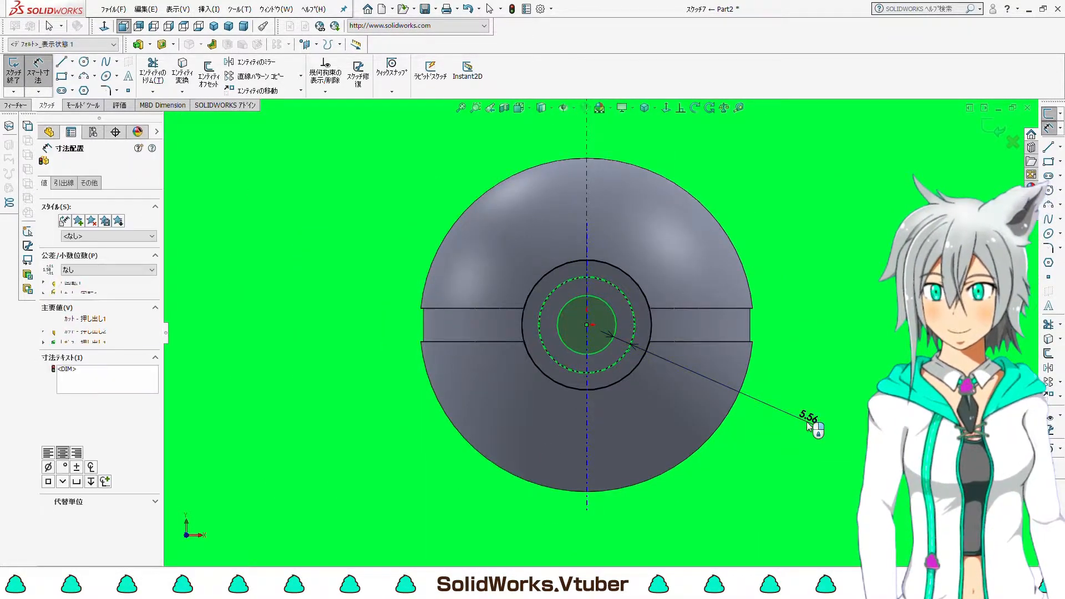
text(5.00mm)
key(Return)
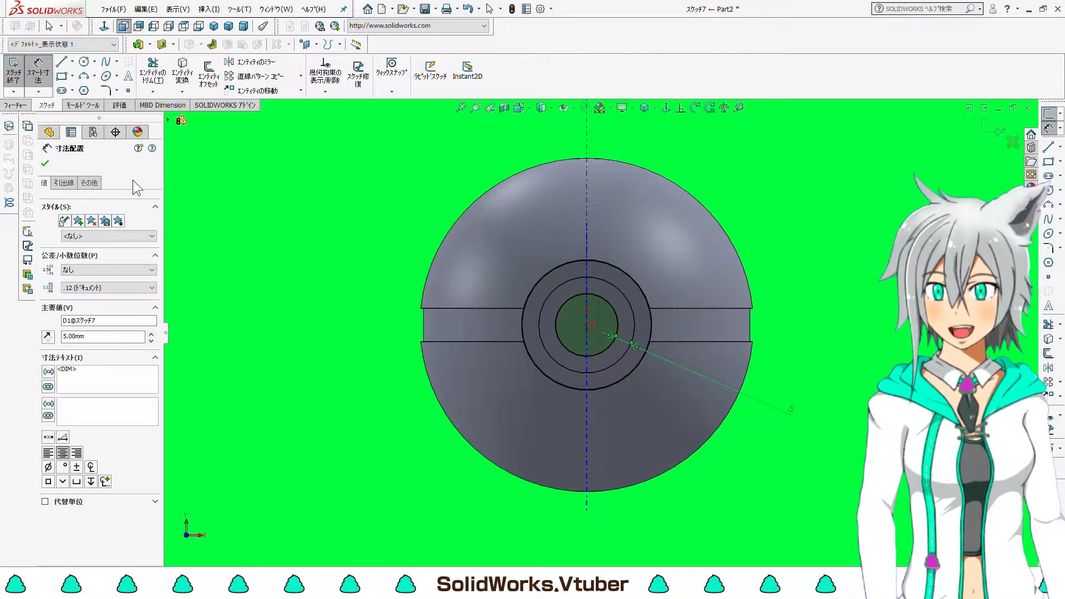
- Extrude the small center circle as a 2 mm boss from the raised disc
click(15, 105)
click(20, 72)
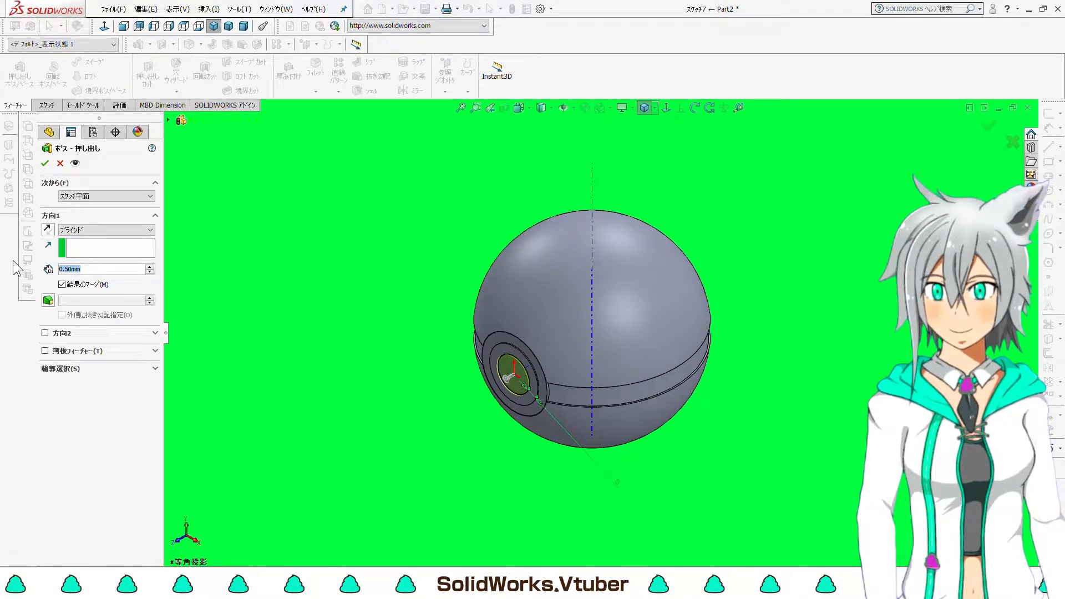
text(2)
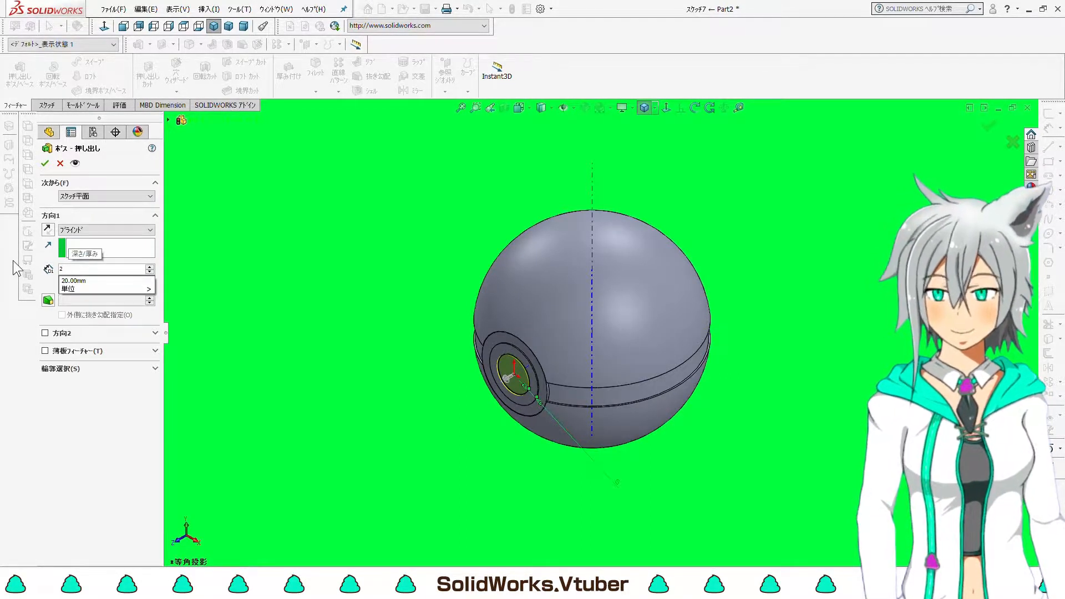
key(Return)
key(Return)
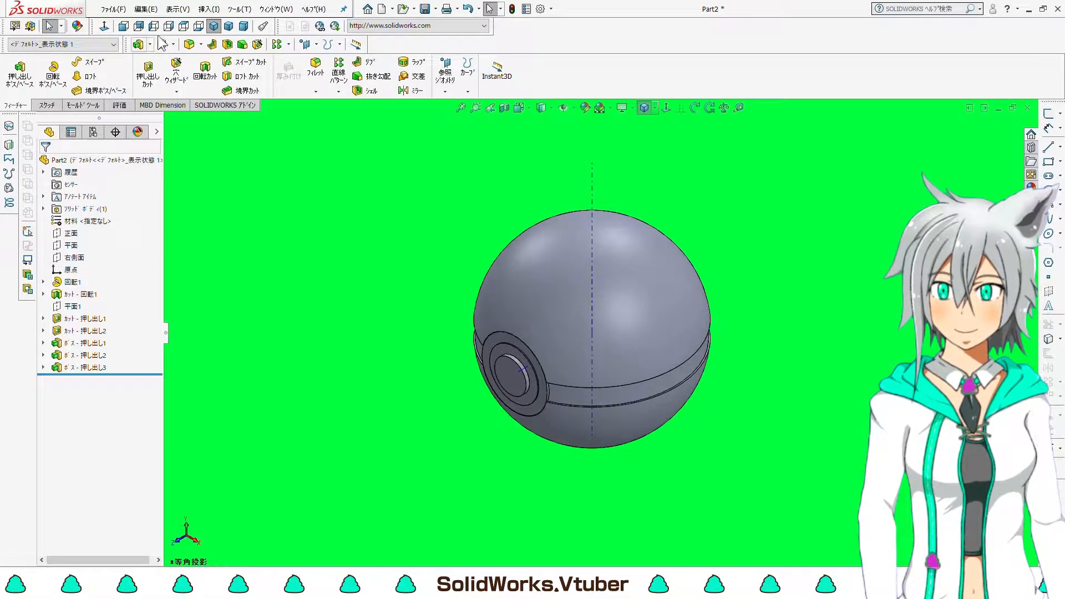
- Start an offset surface from the spherical face of the ball's upper half
click(209, 10)
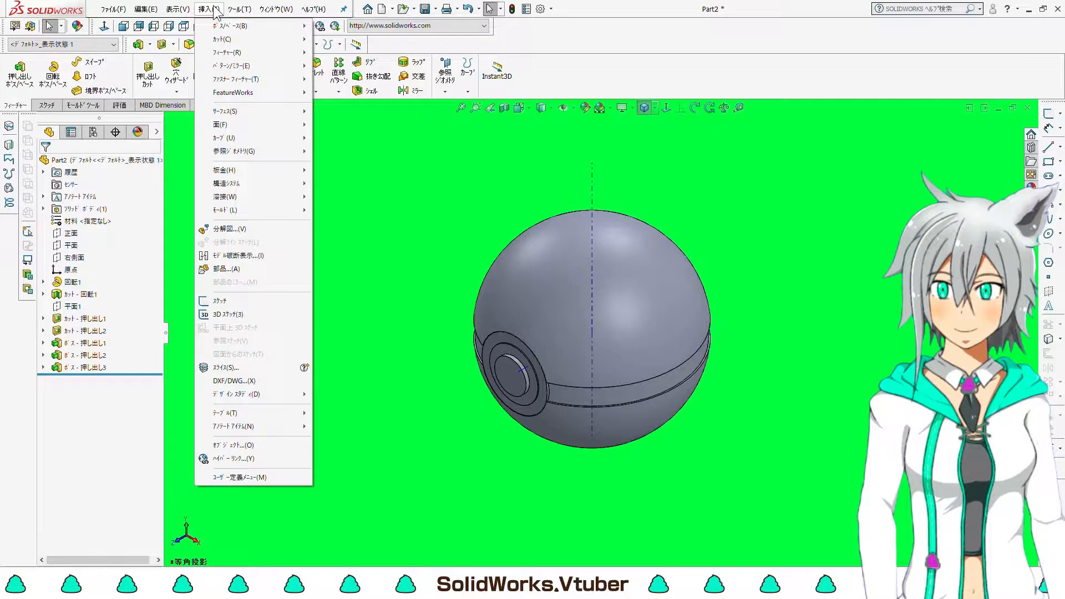
mouse_move(251, 116)
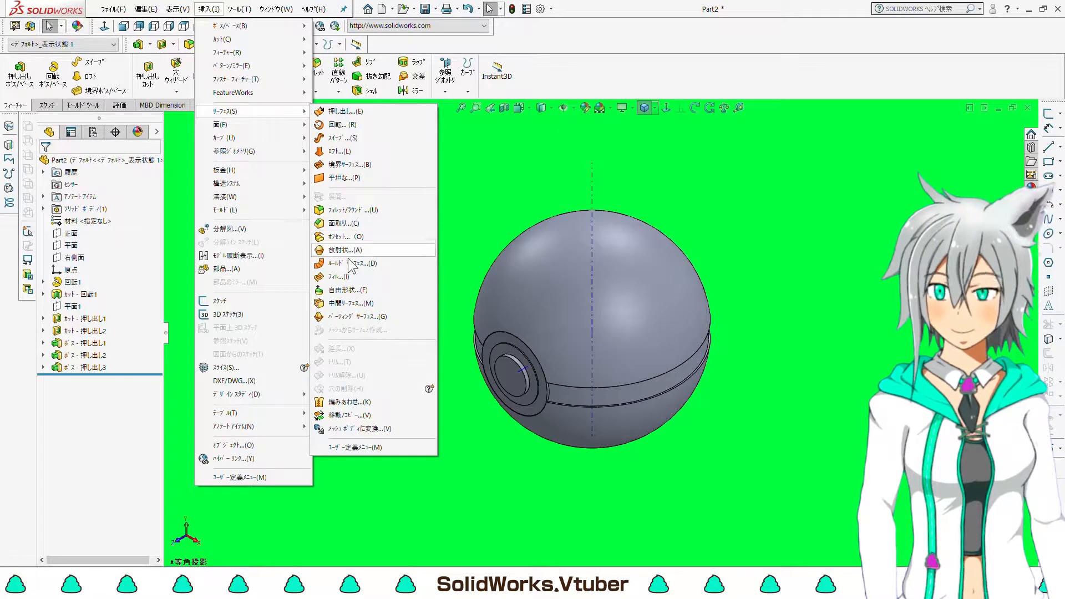
click(339, 238)
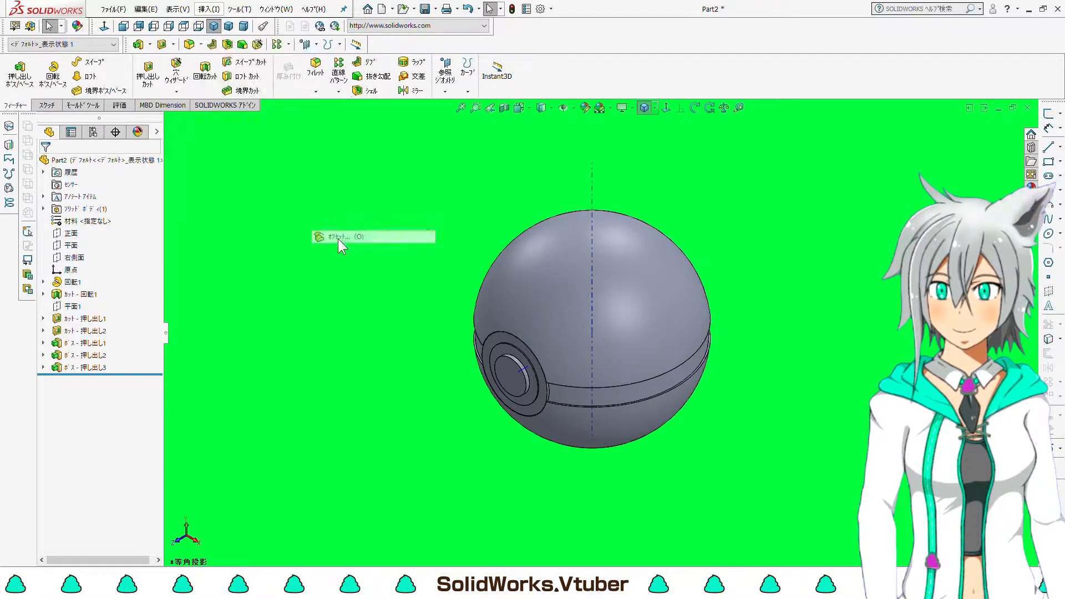
scroll(625, 292, down, 3)
click(624, 291)
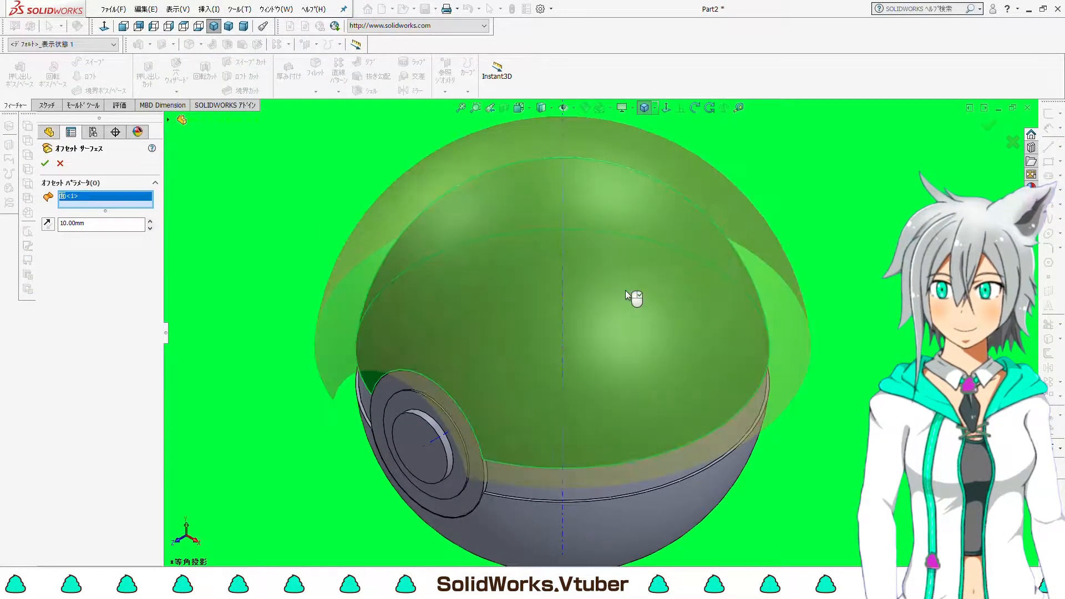
- Set the offset surface's distance to 0.1 mm, reverse it toward the inside of the ball, and create it
scroll(625, 290, up, 4)
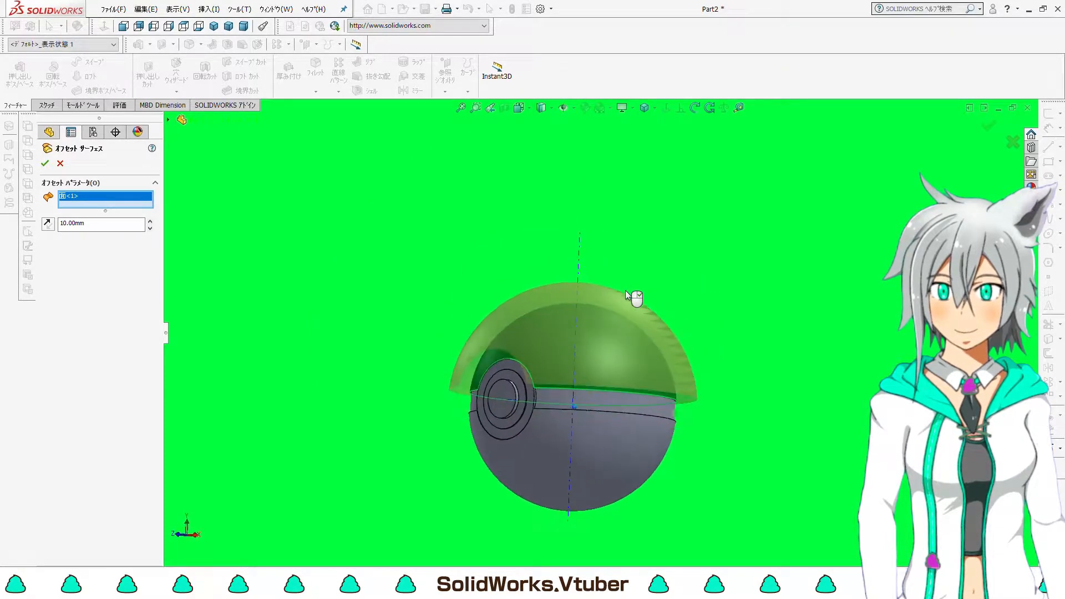
middle_drag(624, 291, 633, 324)
scroll(635, 333, down, 3)
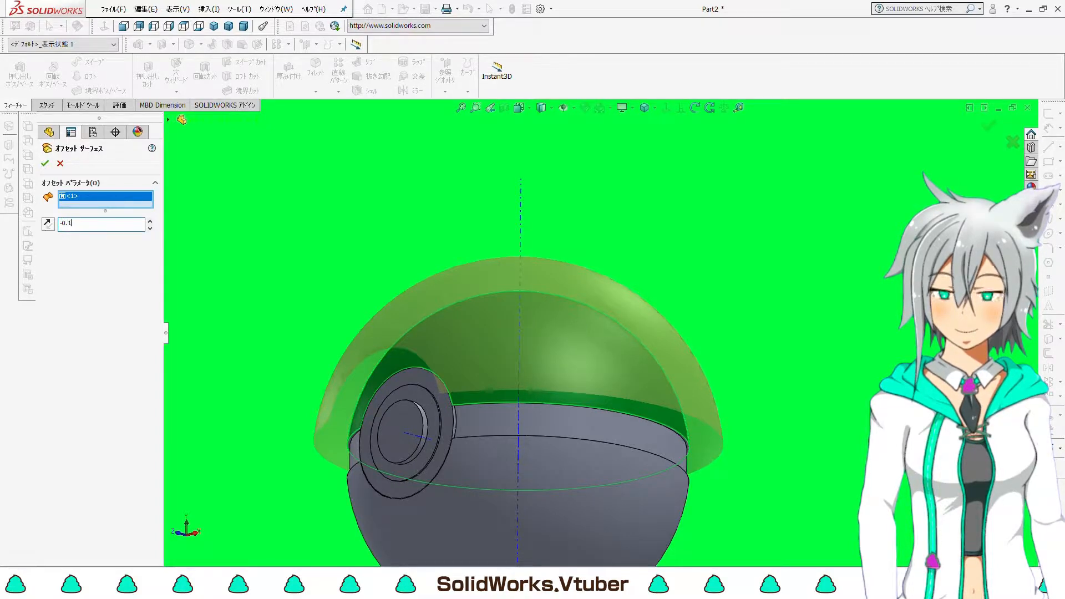
key(Return)
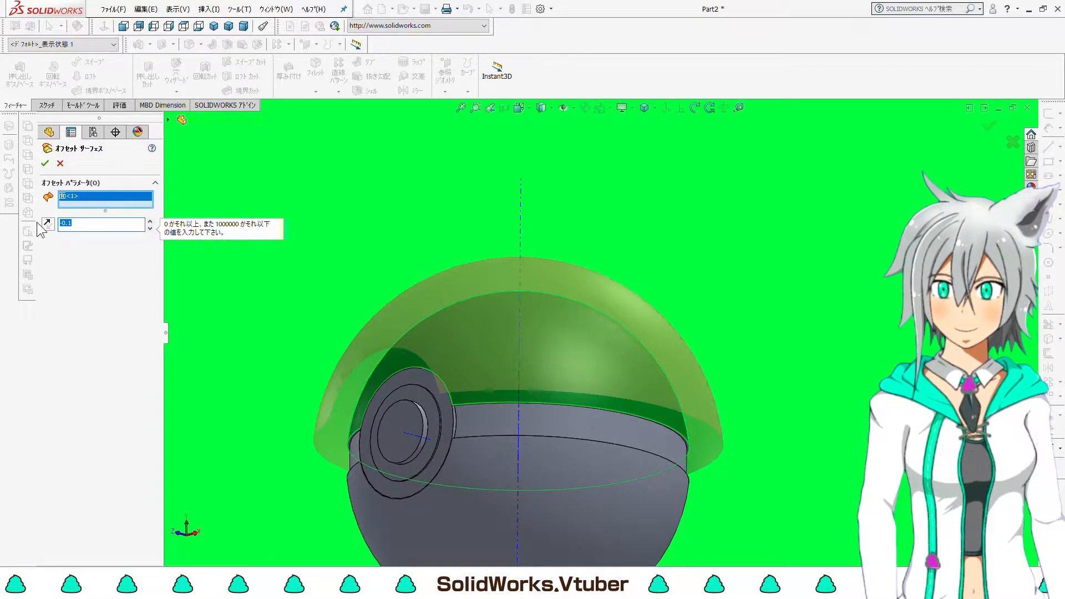
click(93, 224)
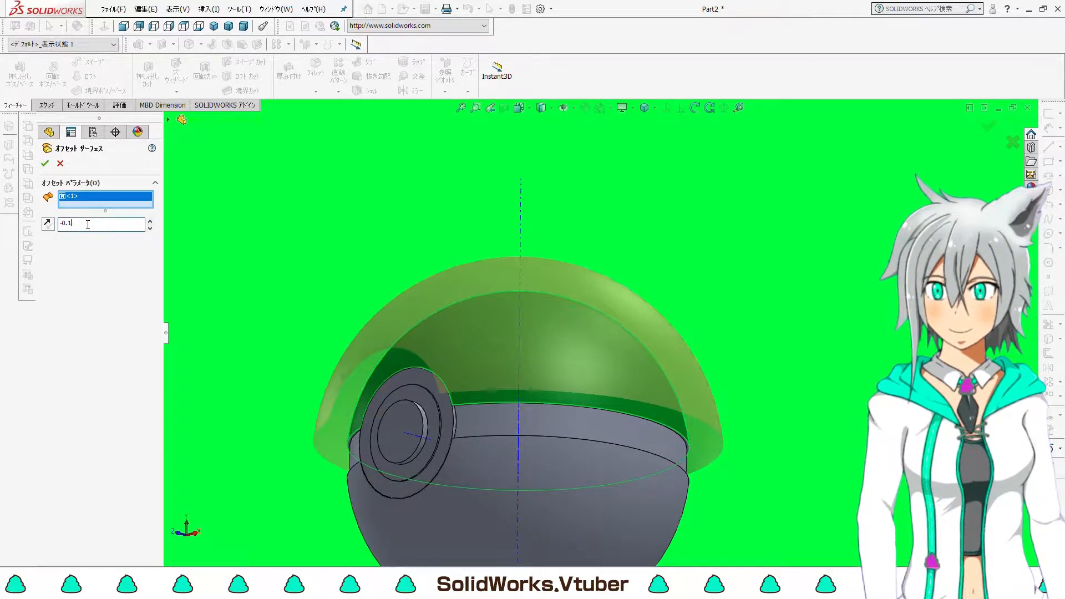
click(49, 225)
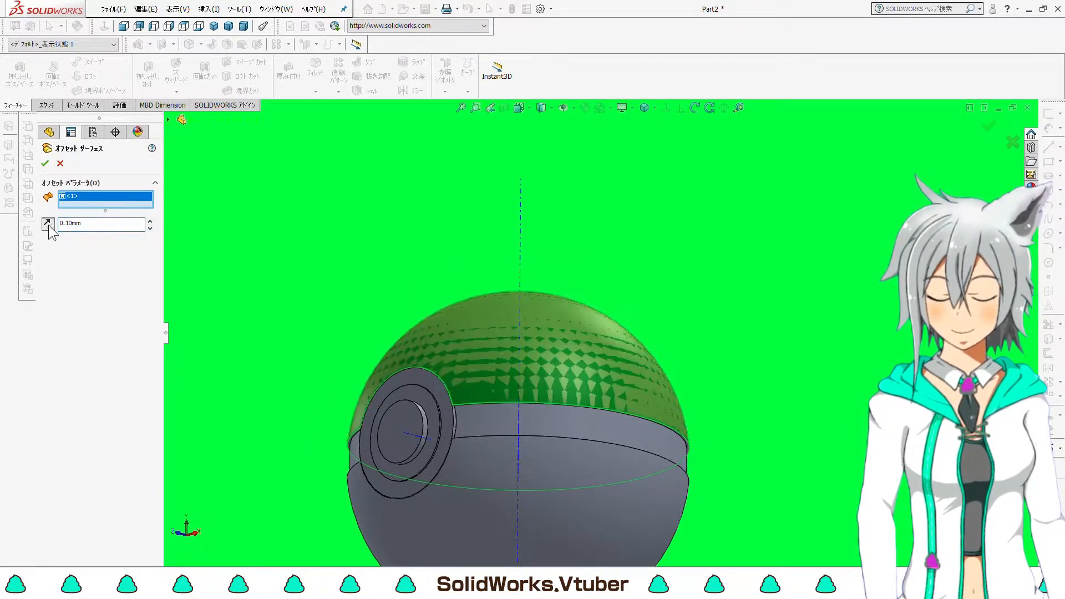
scroll(578, 382, down, 3)
scroll(578, 375, up, 2)
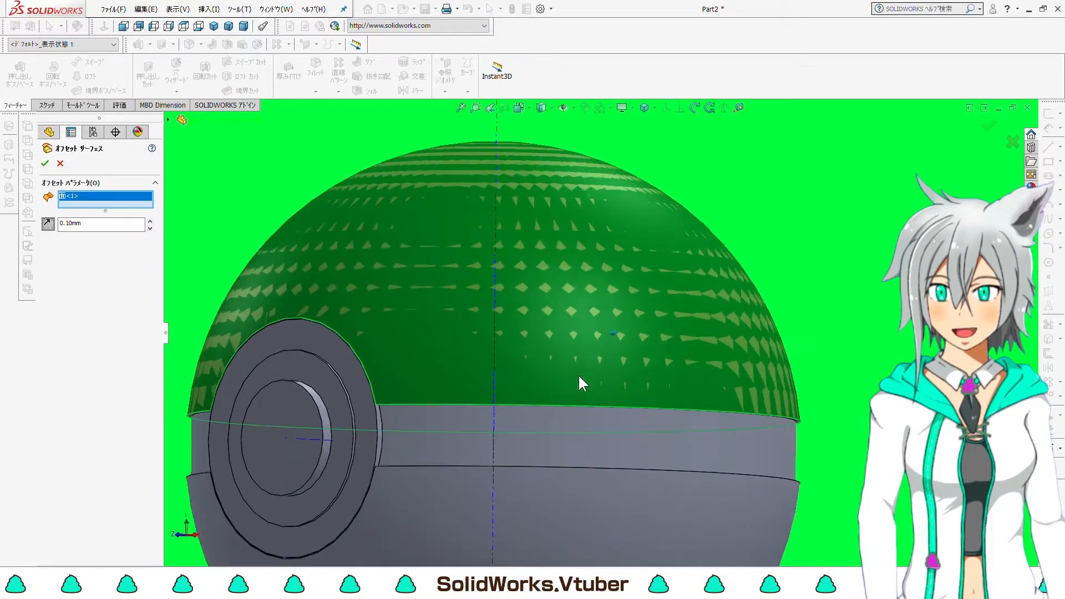
scroll(578, 375, down, 4)
scroll(579, 375, up, 1)
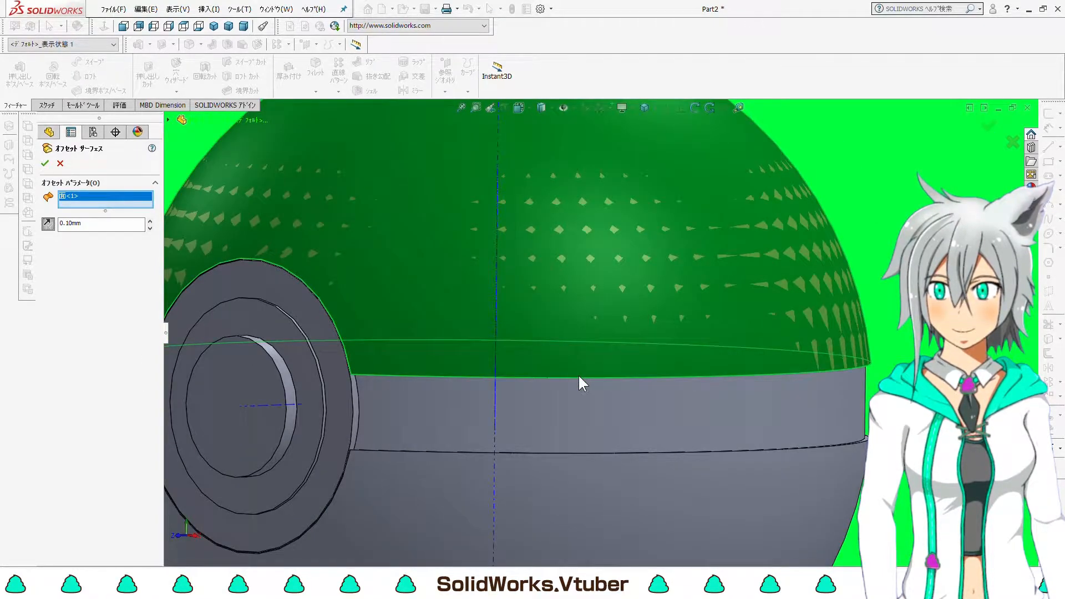
key(Return)
scroll(578, 374, up, 5)
middle_drag(579, 375, 583, 318)
scroll(583, 319, down, 3)
scroll(583, 318, down, 2)
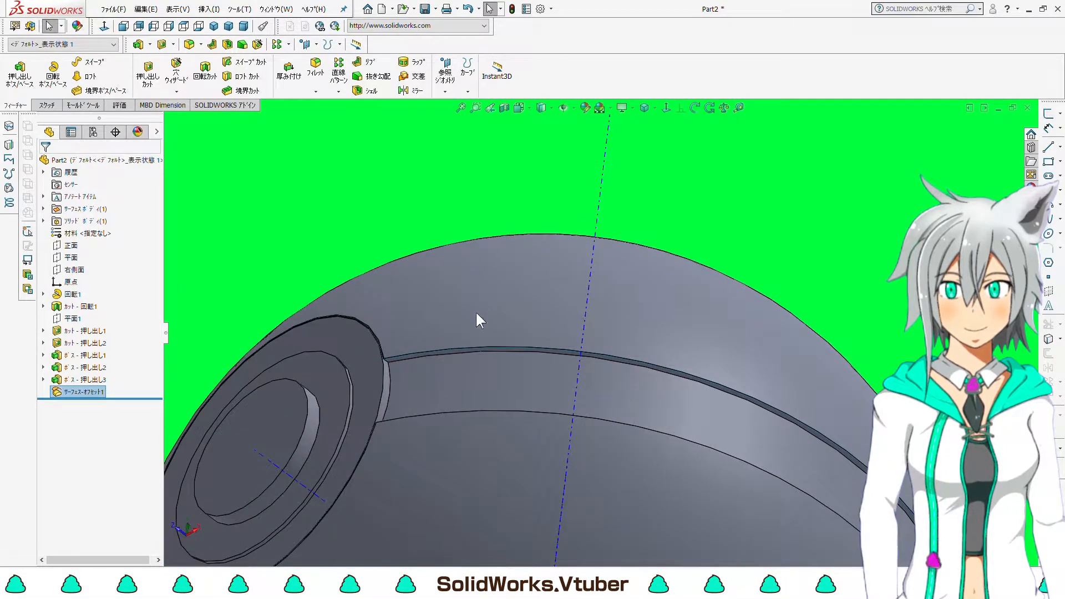
- Create a second offset surface 3 mm outward from the spherical face of the ball's upper half
scroll(454, 328, up, 2)
click(455, 328)
scroll(452, 321, up, 2)
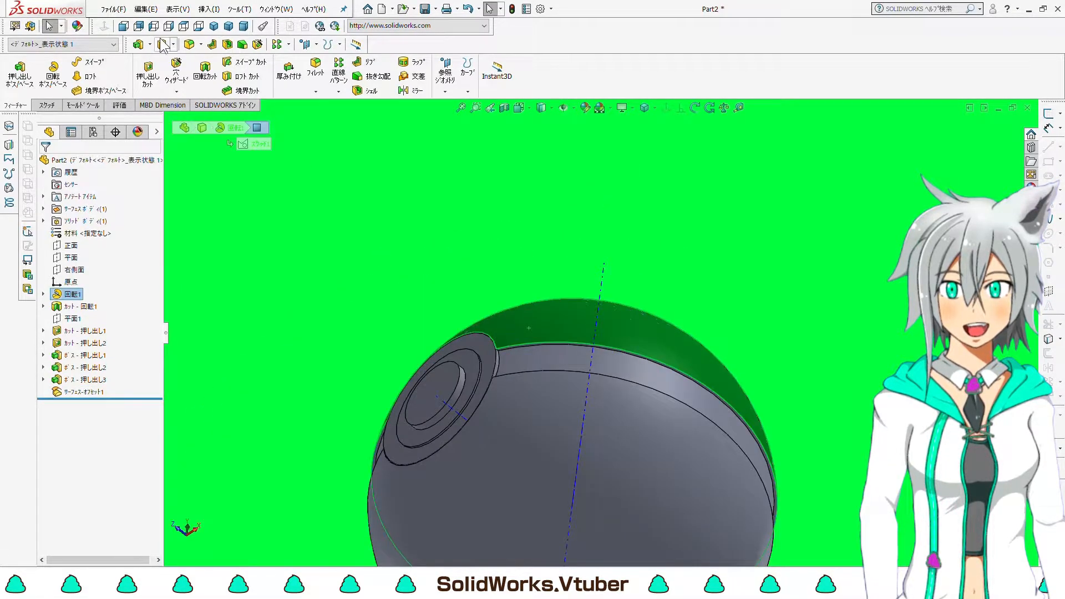
click(214, 8)
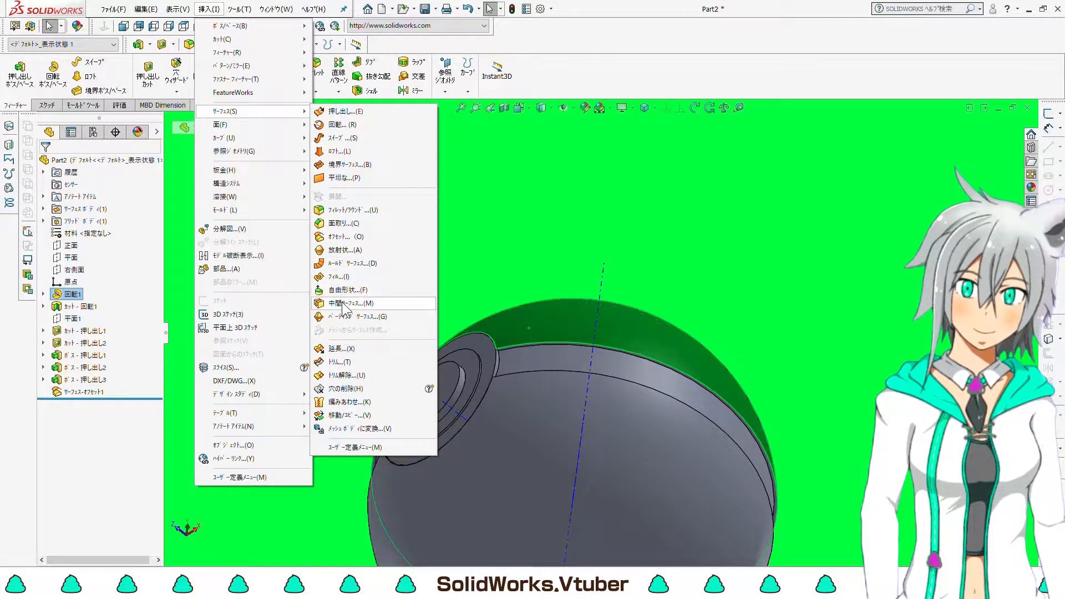
click(341, 237)
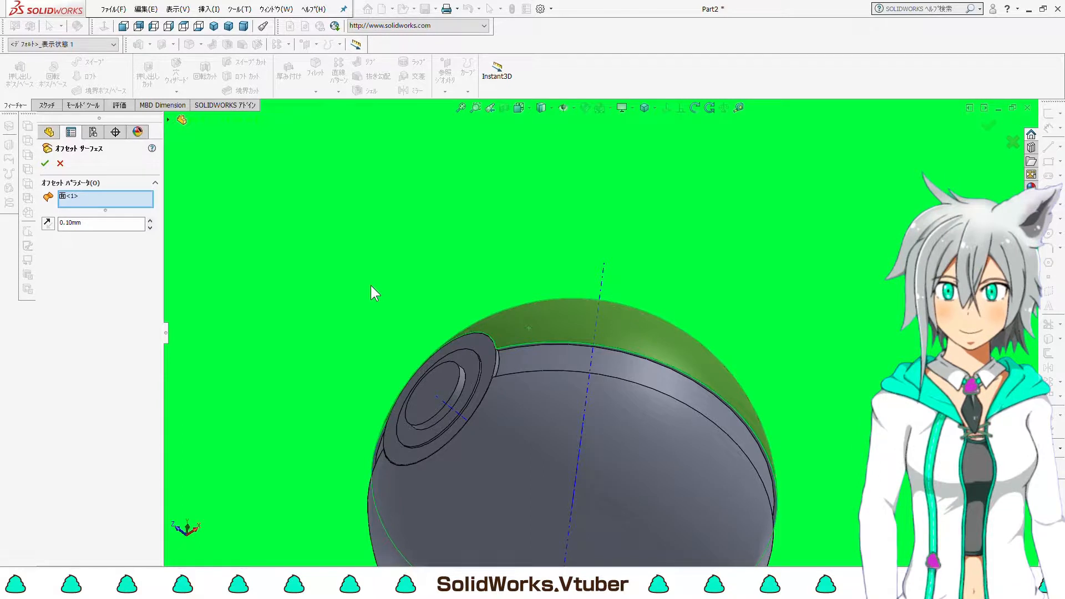
scroll(378, 281, up, 1)
scroll(411, 292, down, 1)
click(101, 224)
text(3)
click(47, 224)
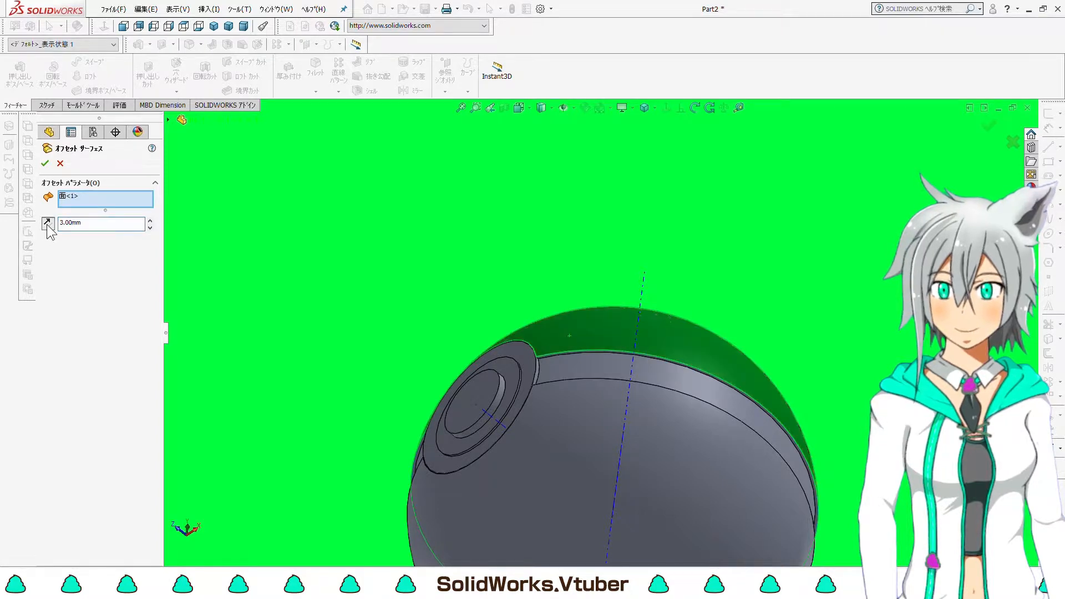
scroll(561, 362, up, 3)
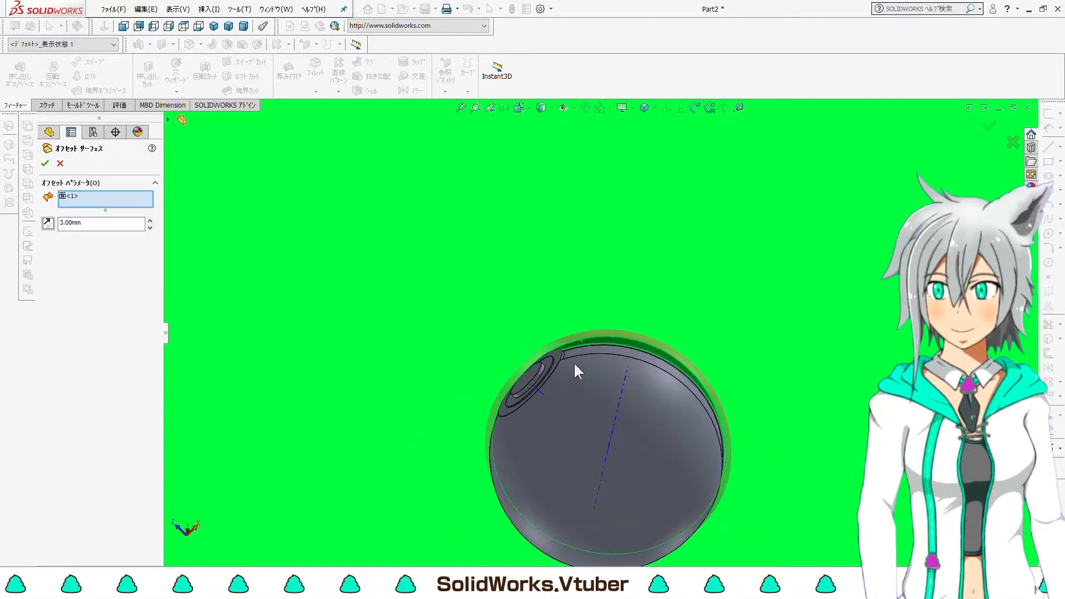
scroll(611, 322, down, 6)
key(Return)
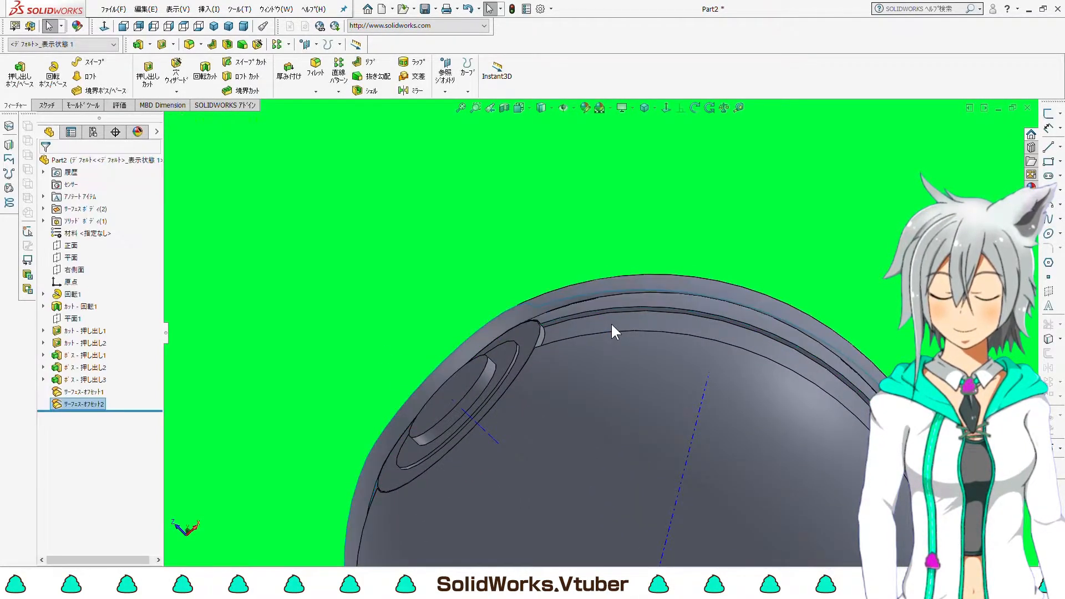
- Hide the outer offset surface covering the ball's upper half
scroll(610, 321, up, 5)
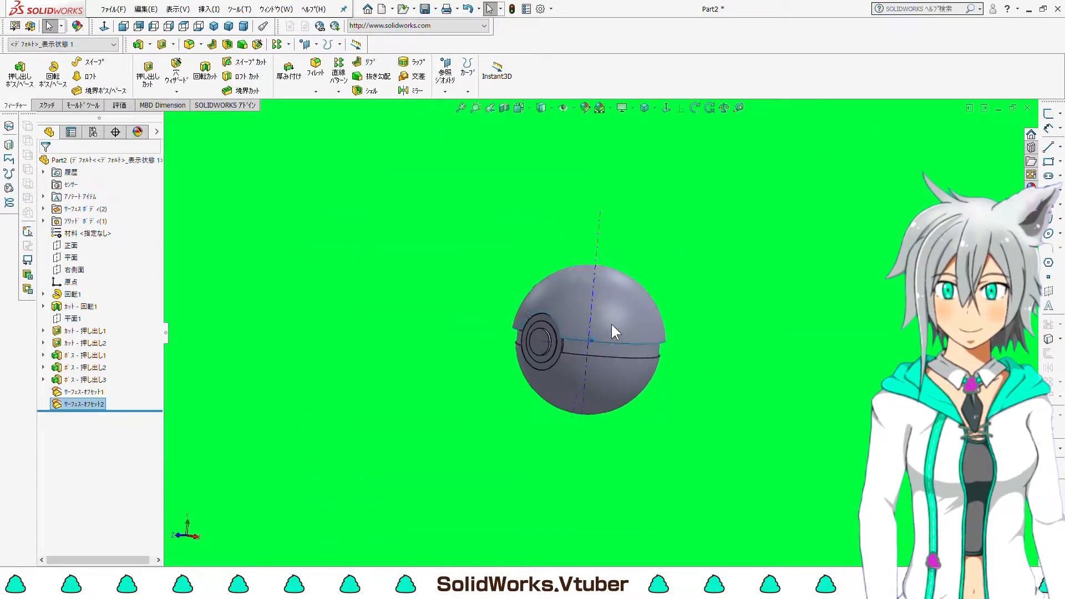
scroll(611, 324, down, 3)
click(605, 298)
right_click(610, 307)
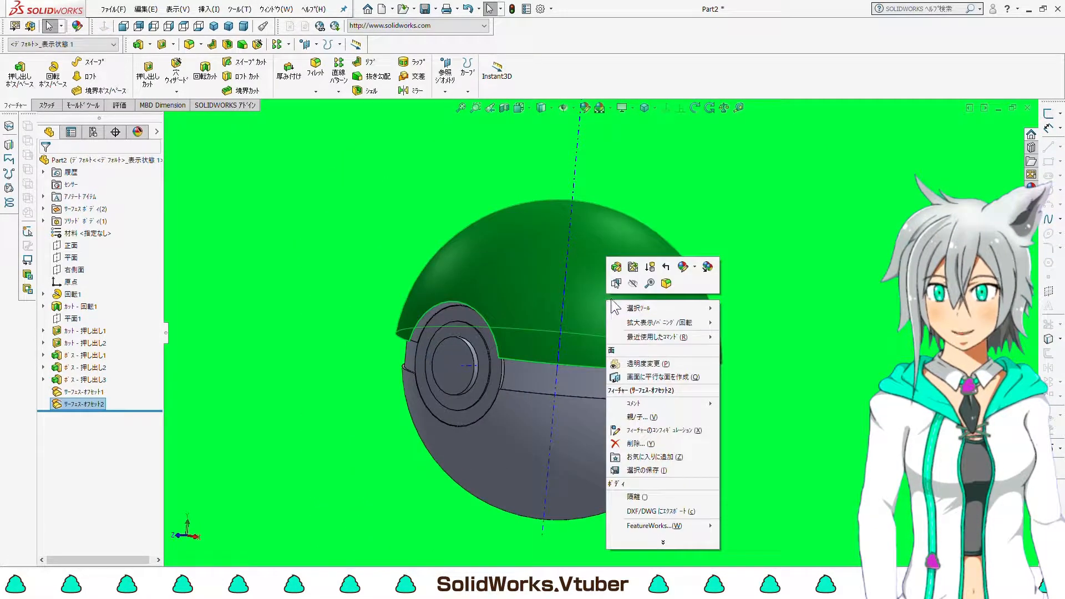
click(631, 284)
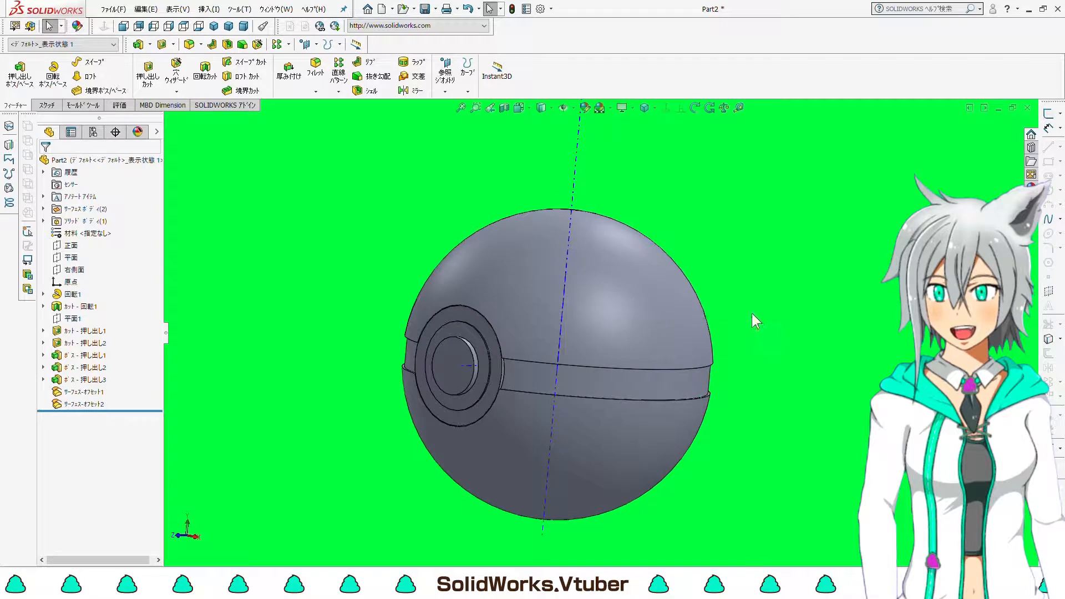
- Start a sketch on the front face of the small center button and view it face-on
scroll(760, 319, up, 2)
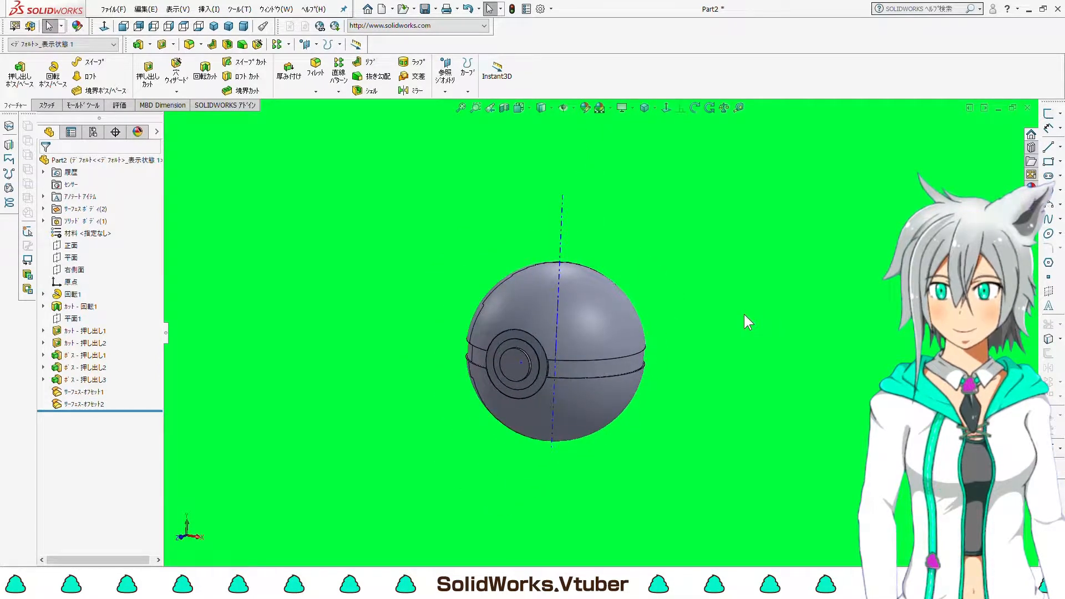
middle_drag(590, 352, 516, 361)
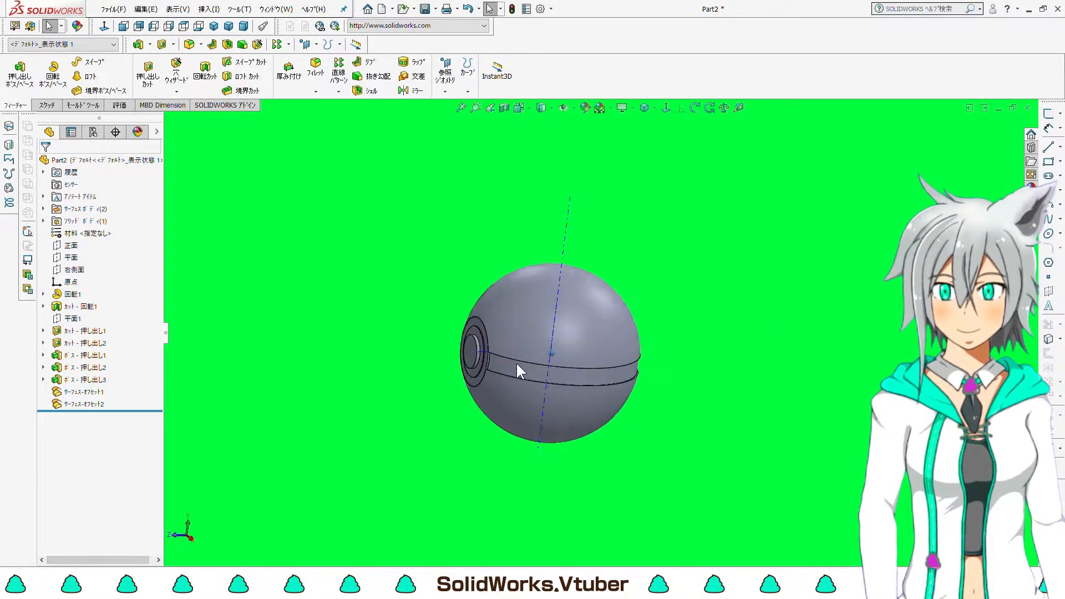
scroll(512, 323, down, 1)
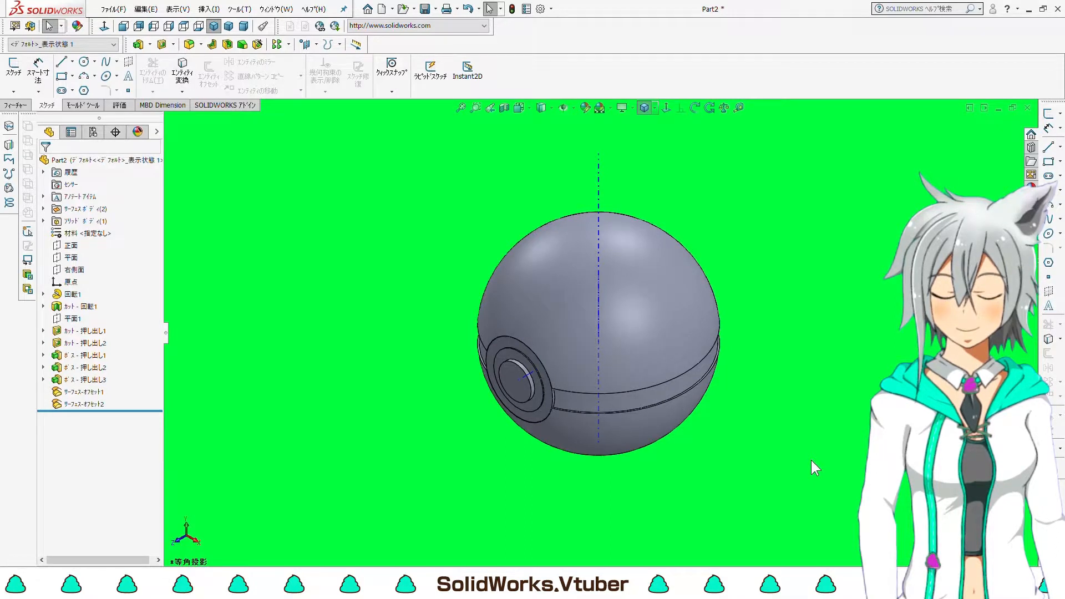
click(524, 388)
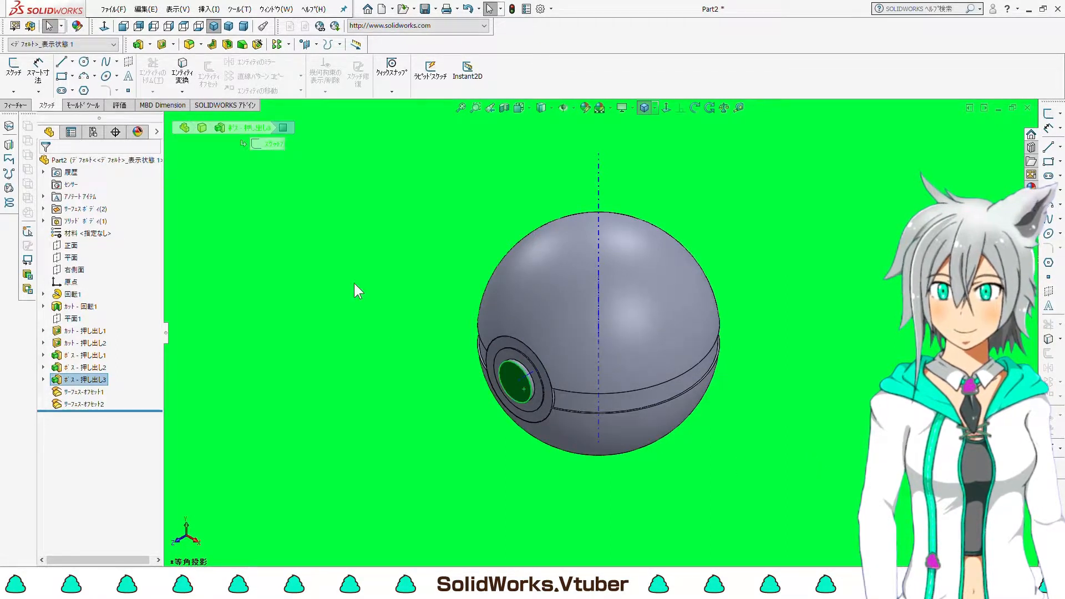
click(15, 76)
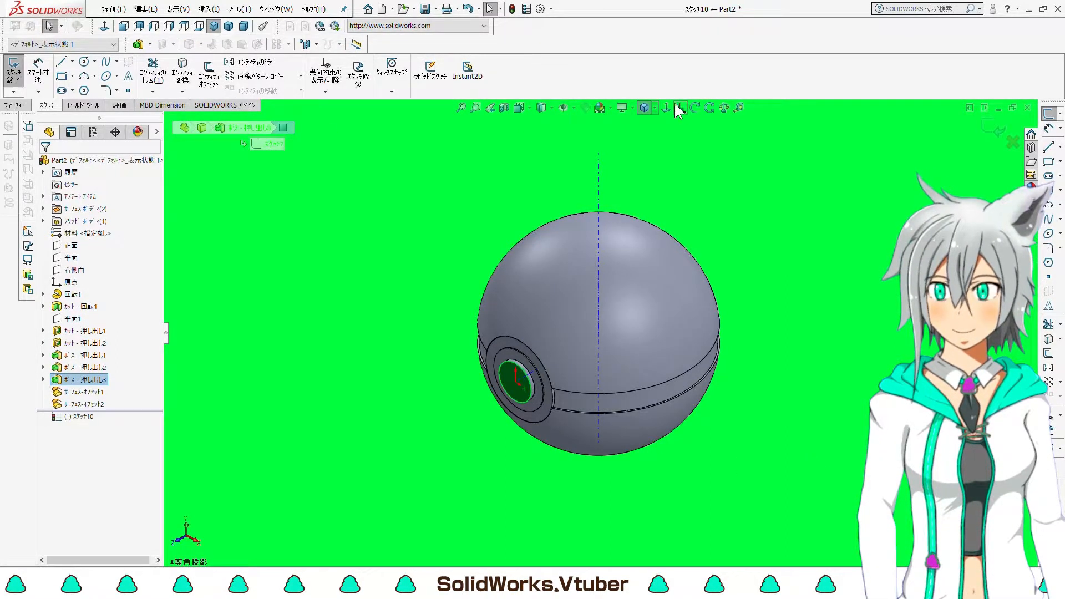
click(668, 107)
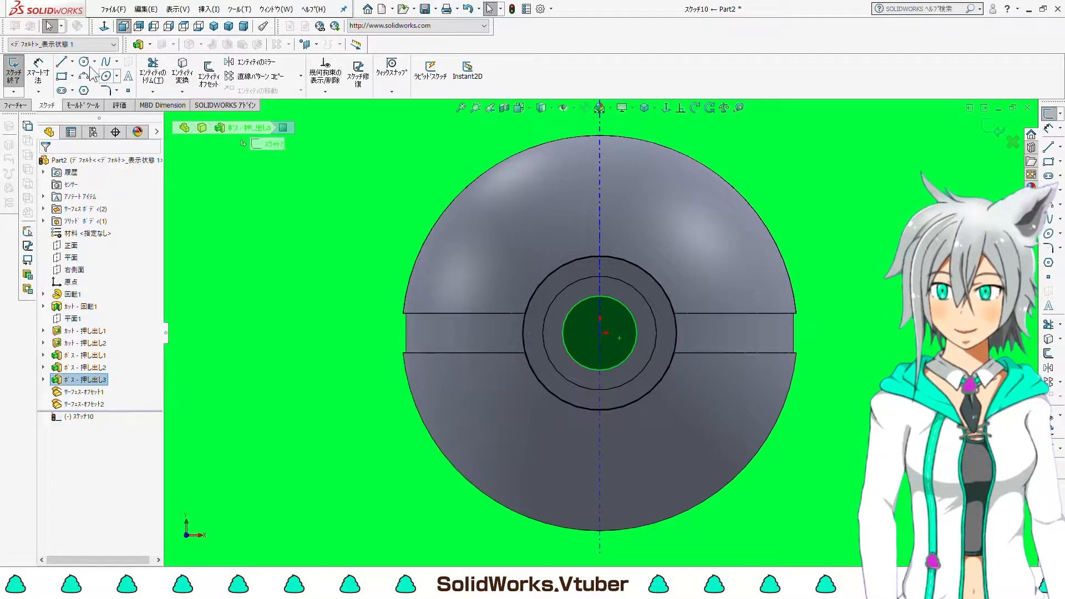
- Sketch a closed ten-line M-shaped outline on the upper half above the button, with both middle vertices on the vertical axis
click(61, 62)
scroll(625, 231, up, 3)
scroll(671, 241, down, 3)
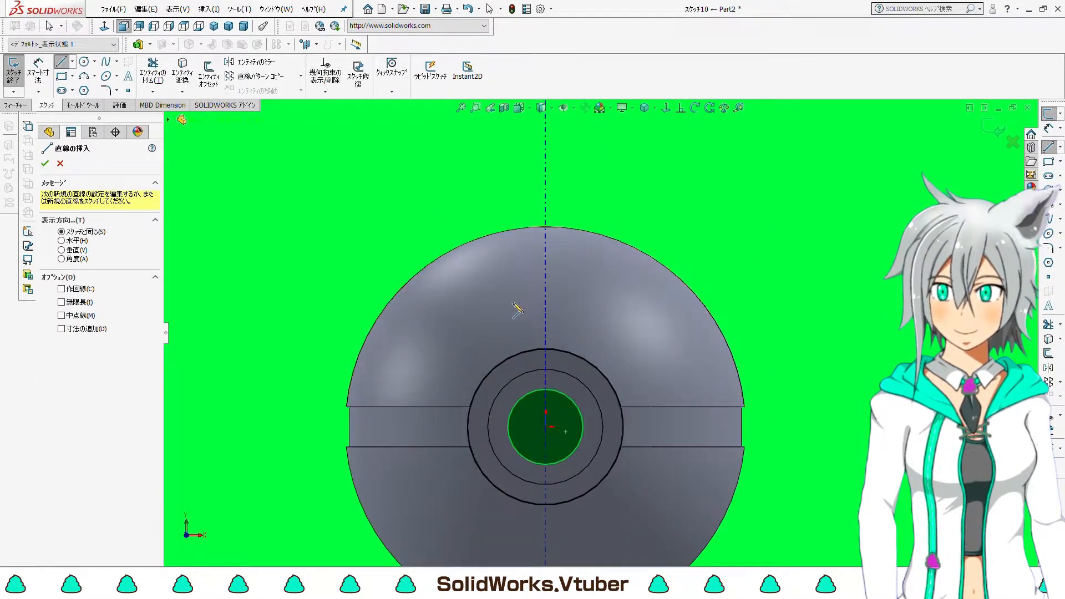
scroll(514, 304, down, 3)
click(424, 301)
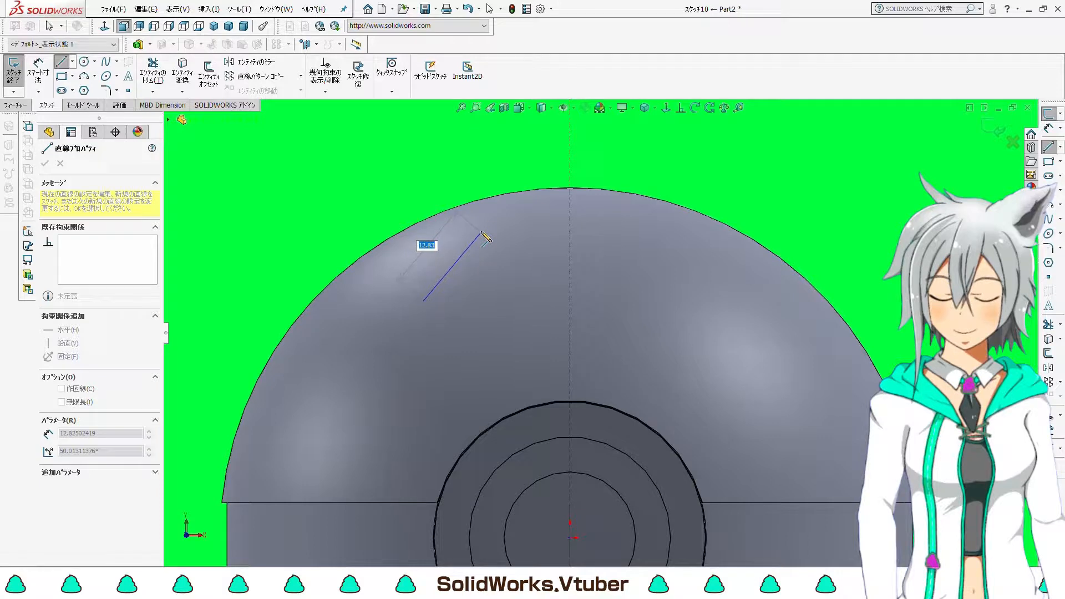
click(457, 219)
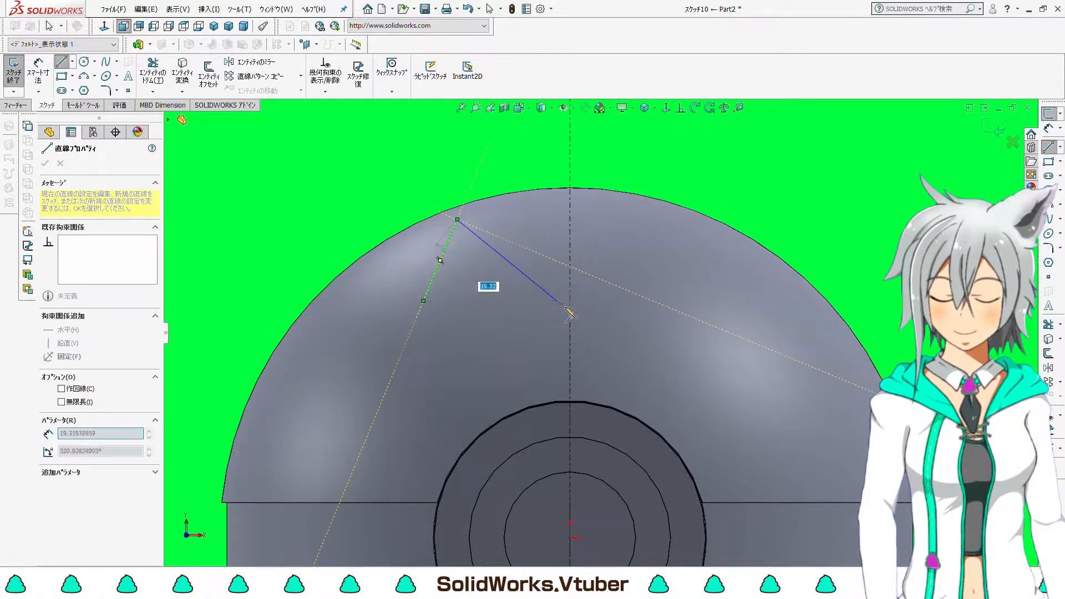
click(571, 311)
click(667, 220)
click(740, 305)
click(663, 275)
click(570, 338)
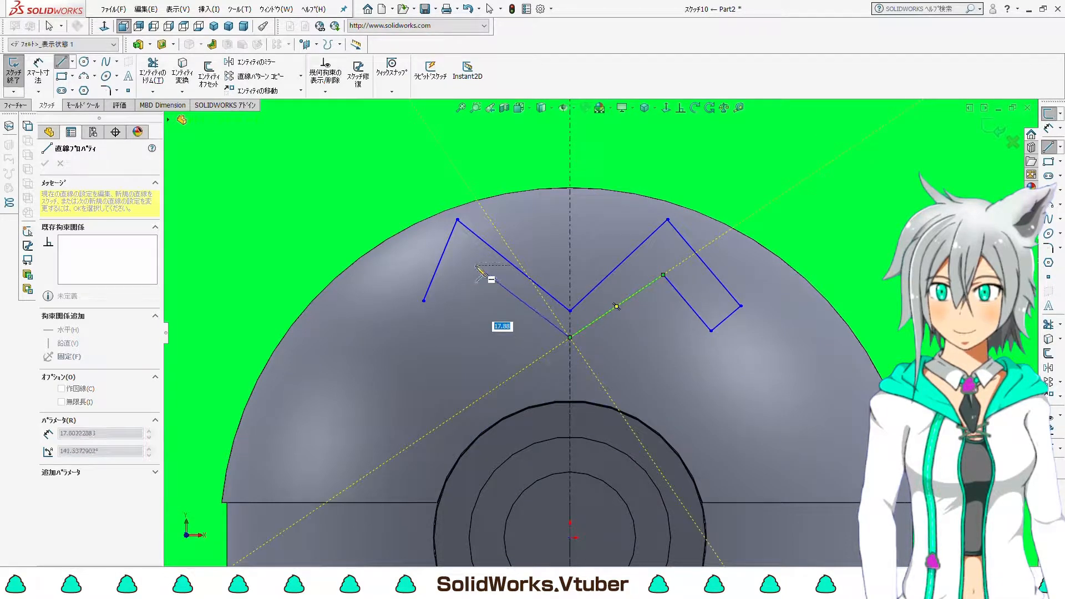
click(474, 260)
click(457, 302)
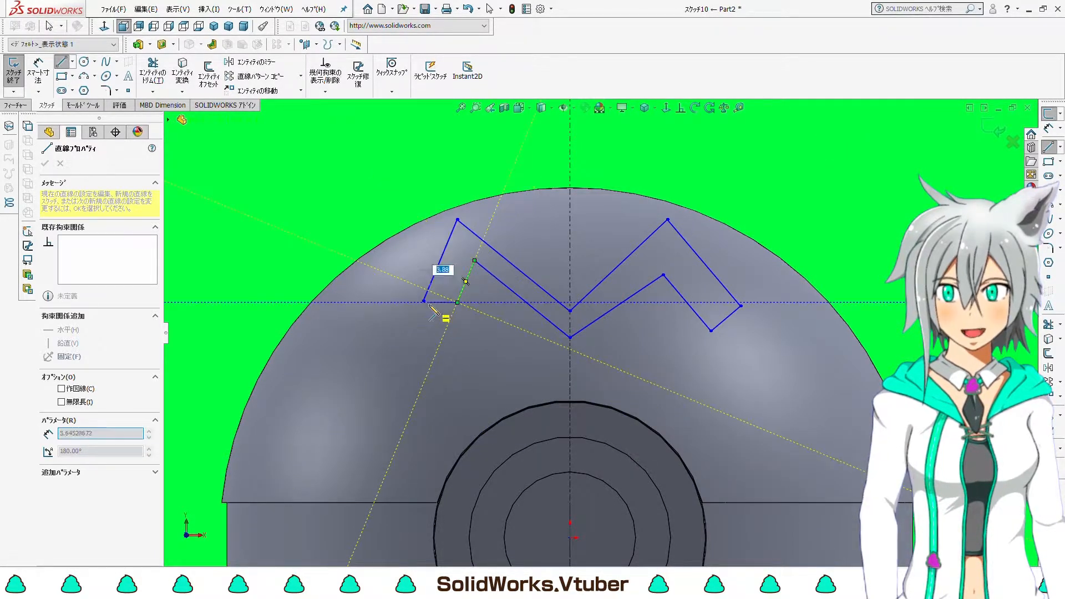
click(423, 302)
click(189, 133)
key(Escape)
key(Escape)
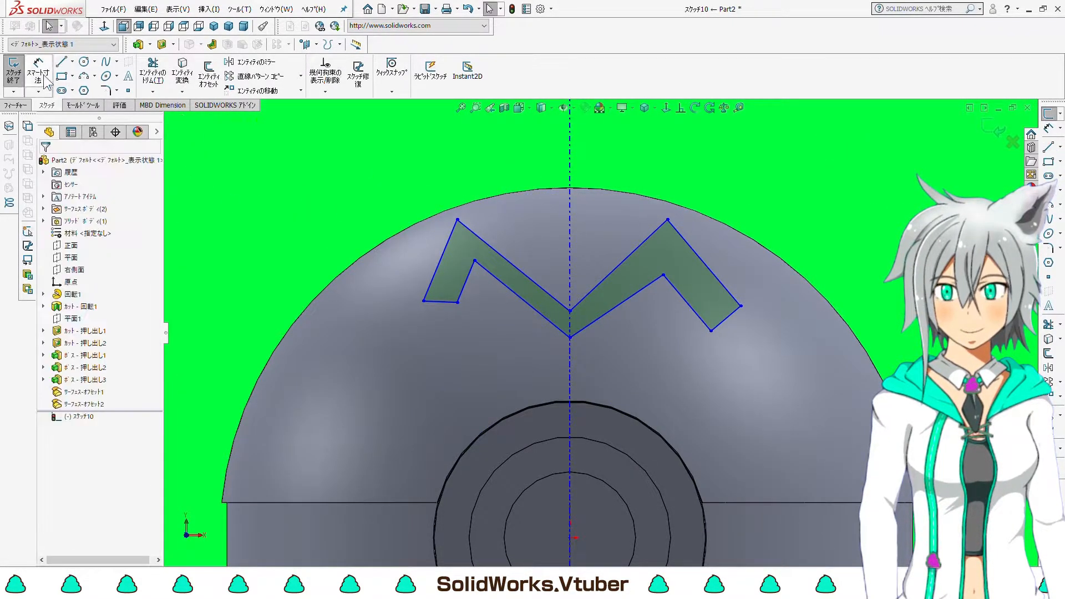
- Align the two upper peaks of the M outline with a horizontal relation
click(681, 108)
click(457, 219)
click(667, 219)
click(51, 349)
click(45, 163)
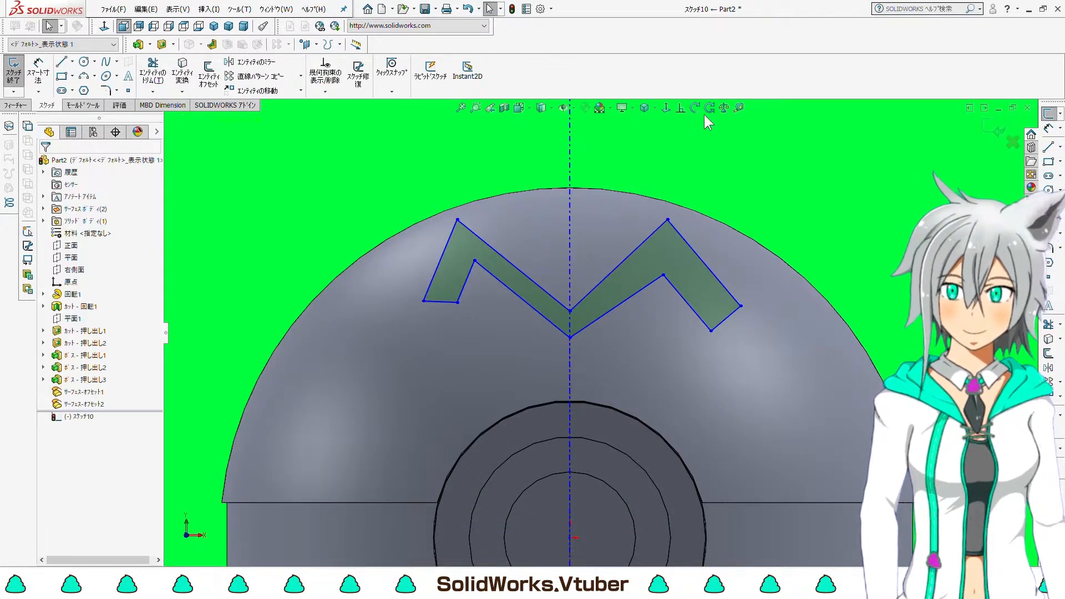
- Align the lower inner corners of both M legs horizontally with the lower middle vertex
click(680, 109)
click(457, 303)
click(571, 337)
click(711, 331)
click(58, 349)
click(44, 163)
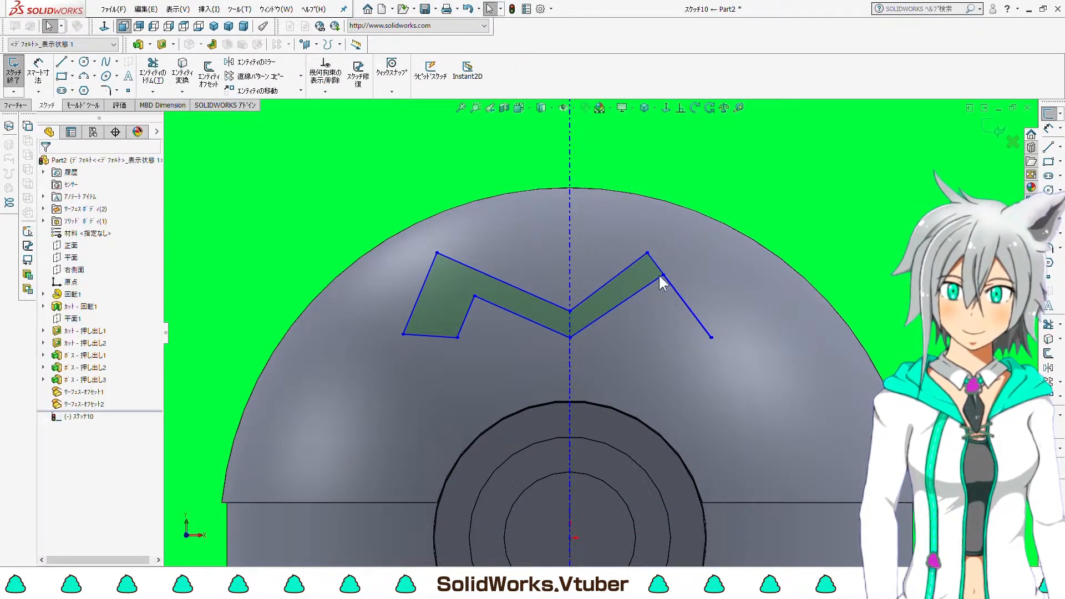
- Move the right inner corner inward and make the opposite edges of the M's right diagonal and right leg parallel
drag(663, 274, 631, 290)
click(764, 187)
click(680, 109)
click(590, 295)
click(596, 318)
click(50, 399)
click(45, 163)
click(681, 109)
click(668, 280)
click(647, 313)
click(50, 399)
click(45, 164)
- Make the opposite edges of the M's left diagonal and of its left leg parallel
click(681, 109)
click(536, 296)
click(531, 320)
click(50, 398)
click(44, 163)
click(681, 109)
click(417, 298)
click(467, 314)
click(50, 399)
click(45, 164)
- Make the end edge of each M leg perpendicular to that leg's outer edge
click(680, 109)
click(411, 315)
click(431, 336)
click(52, 387)
click(45, 163)
click(681, 109)
click(690, 318)
click(680, 344)
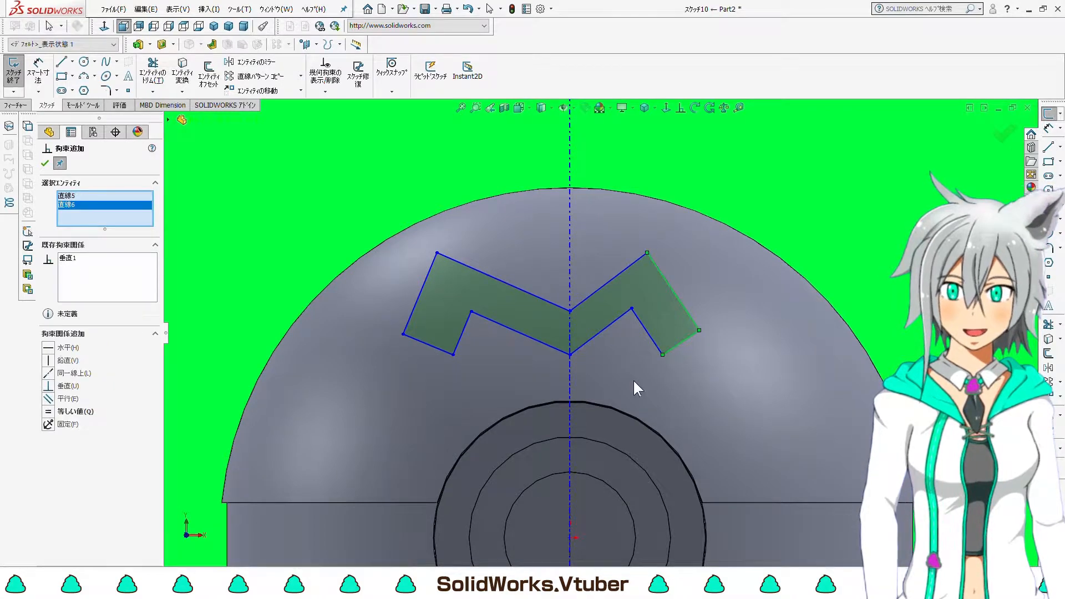
click(45, 163)
- Align the two inner corners beneath the M's peaks with a horizontal relation
click(681, 109)
click(631, 309)
click(472, 311)
click(50, 347)
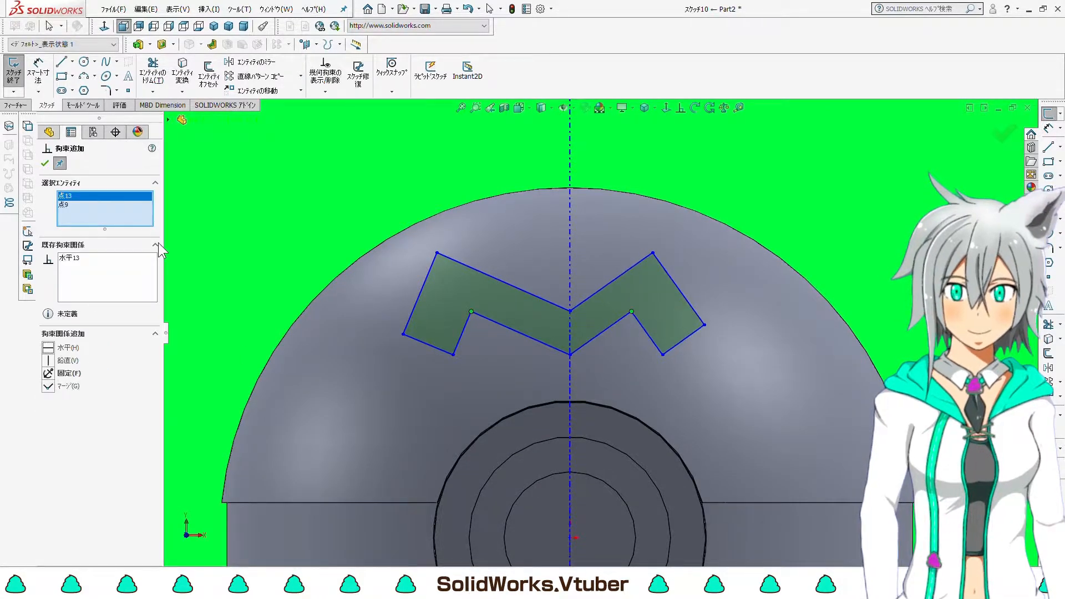
click(44, 163)
- Dimension the M's lower middle vertex 23 mm above the origin
right_drag(391, 188, 390, 155)
click(571, 355)
scroll(573, 352, up, 1)
click(574, 504)
click(385, 439)
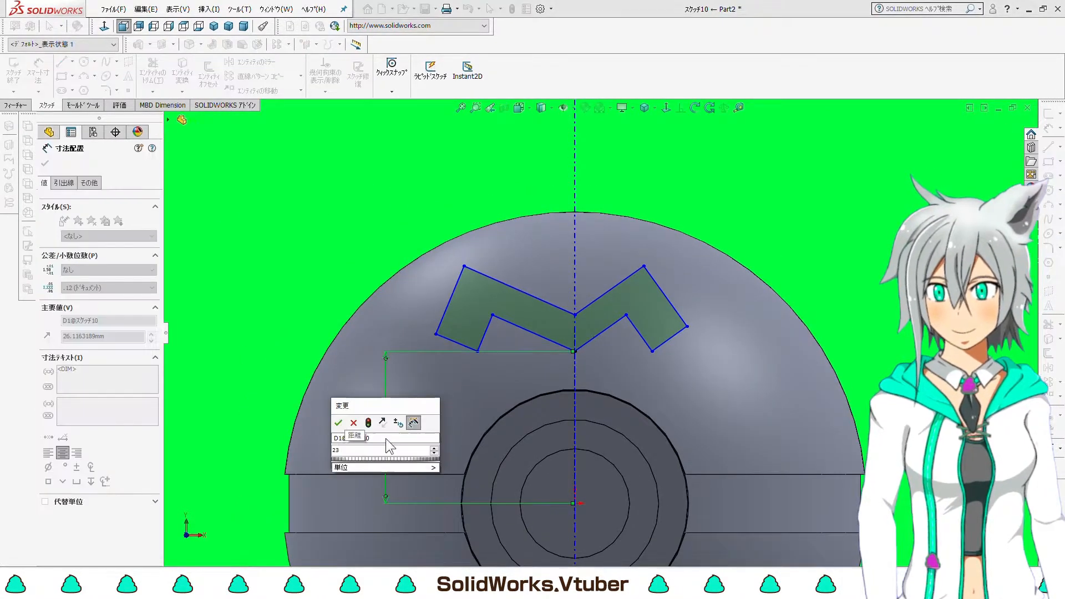
text(23)
key(Return)
- Dimension the vertical distance between the M's upper and lower middle vertices as 8 mm
scroll(565, 346, down, 1)
click(575, 307)
click(575, 373)
click(342, 351)
text(8)
key(Return)
- Dimension the vertical distance from the M's left peak to the lower corner of its left leg as 18 mm
scroll(434, 341, up, 1)
click(418, 266)
click(433, 380)
click(343, 348)
text(18)
key(Return)
- Dimension the left inner corner of the M 8 mm horizontally from the middle of the outline
click(455, 330)
click(551, 358)
click(507, 394)
text(8)
key(Return)
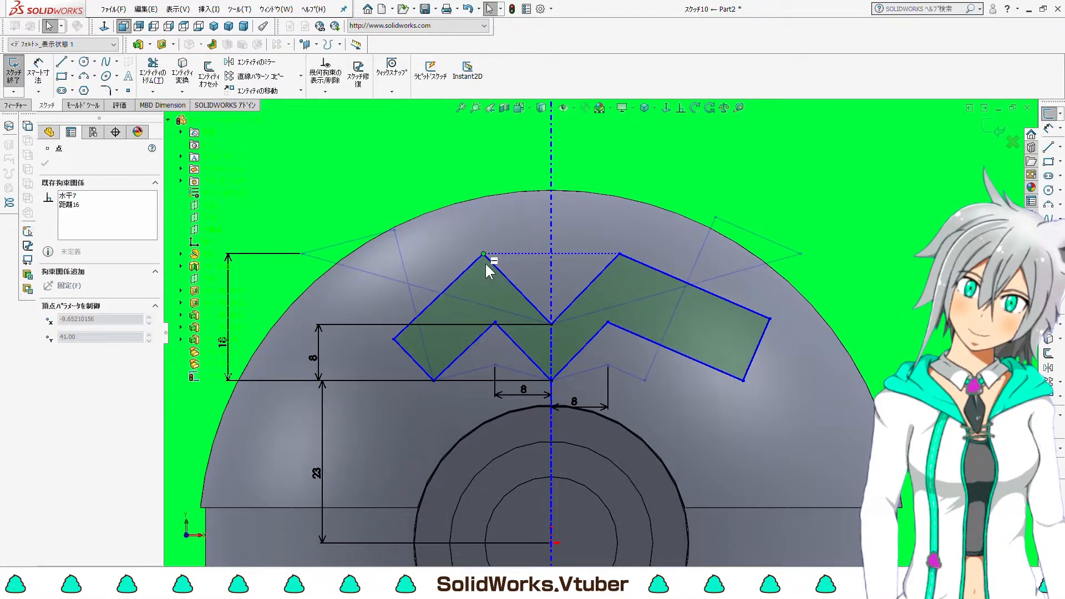
- Dimension the lower corners of both M legs 7 mm horizontally from their adjacent inner corners
click(465, 350)
click(464, 397)
text(7)
key(Return)
click(666, 345)
click(666, 397)
text(7)
key(Return)
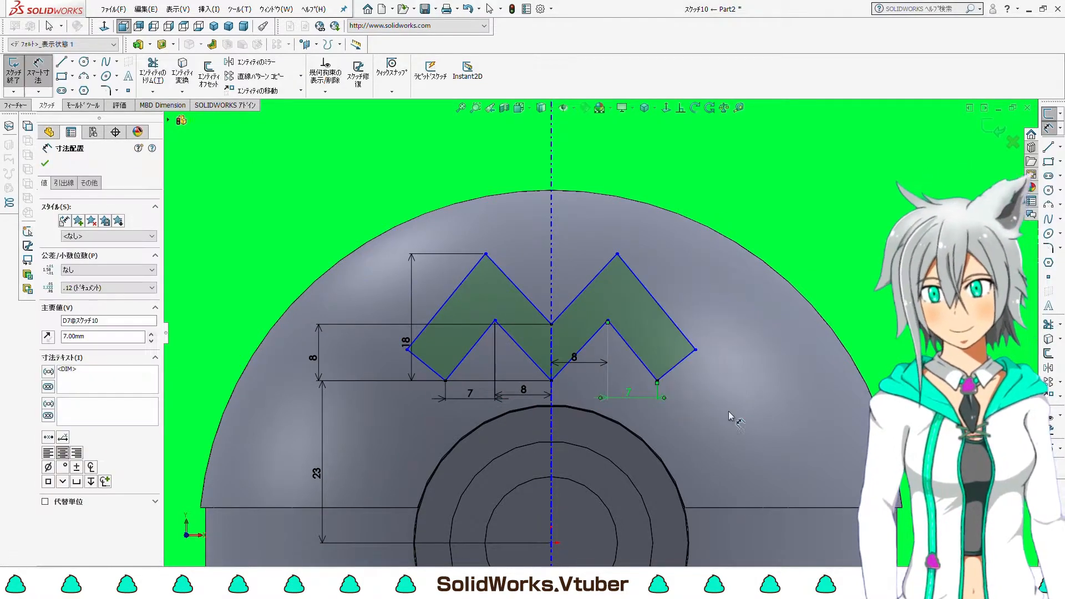
scroll(707, 366, down, 3)
key(Escape)
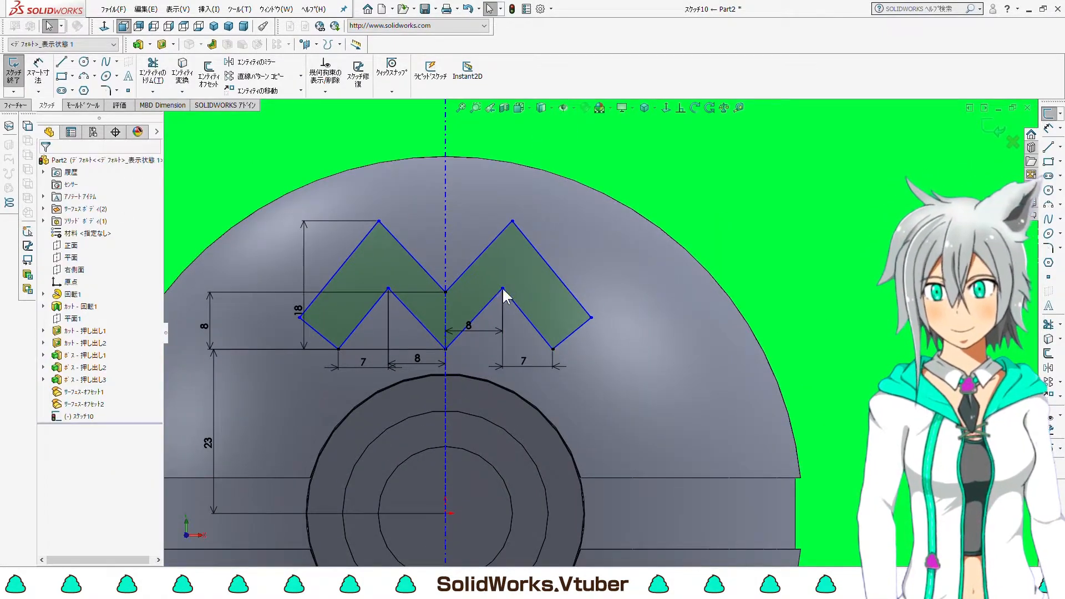
- Align the M's two peaks vertically with the inner corners below them and dimension the right leg's end edge
click(501, 289)
mouse_move(483, 290)
mouse_down()
mouse_move(611, 306)
mouse_move(465, 299)
mouse_move(700, 278)
mouse_up()
click(843, 292)
drag(580, 329, 583, 329)
click(882, 315)
drag(504, 221, 506, 221)
click(311, 152)
click(38, 69)
click(566, 338)
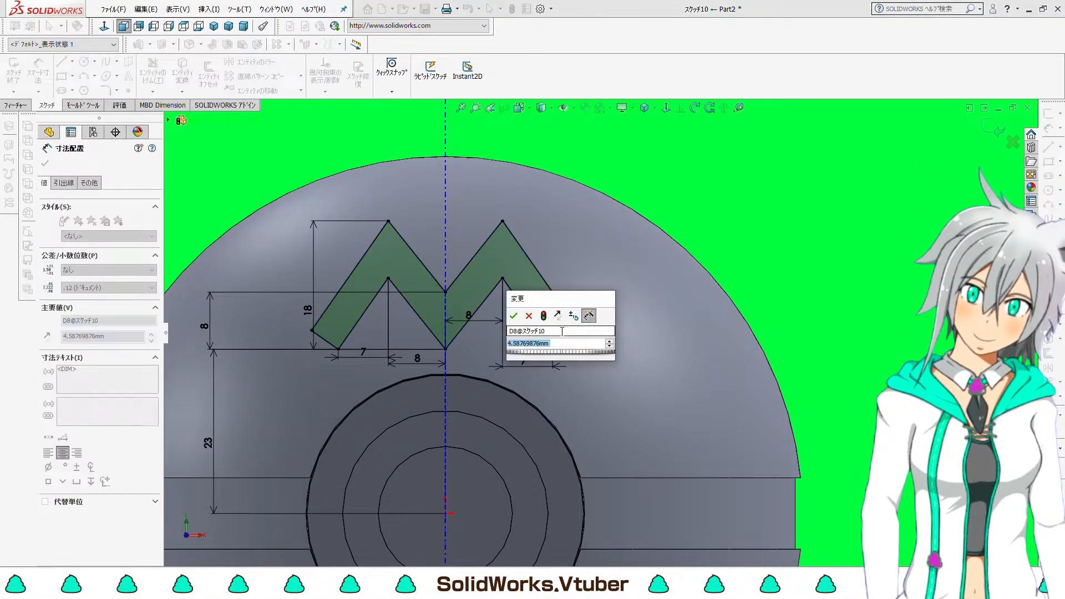
scroll(562, 333, up, 3)
click(15, 105)
click(147, 79)
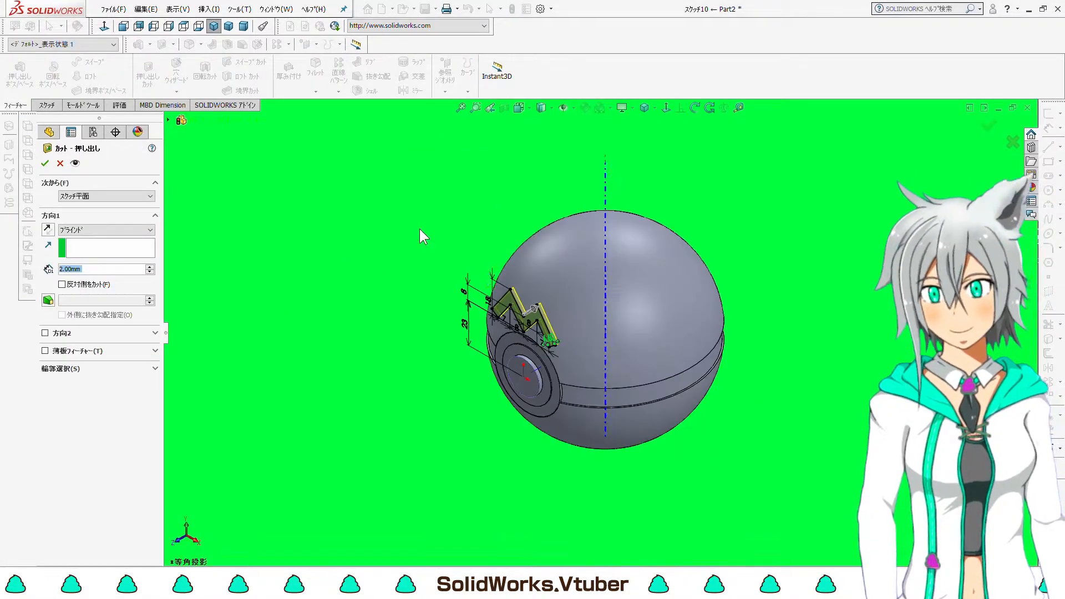
scroll(619, 306, down, 2)
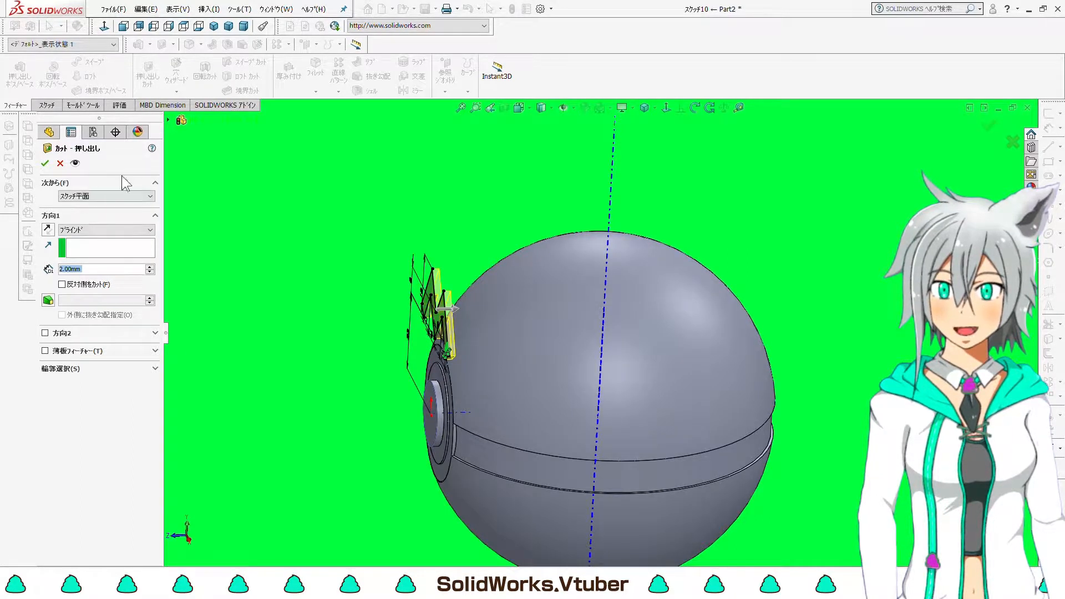
click(168, 122)
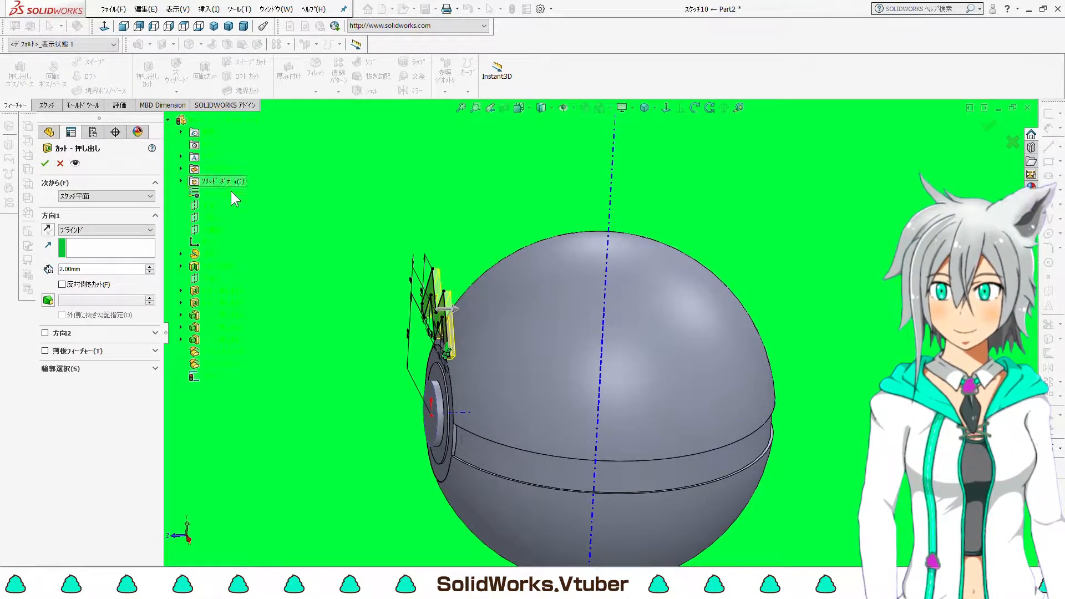
click(181, 169)
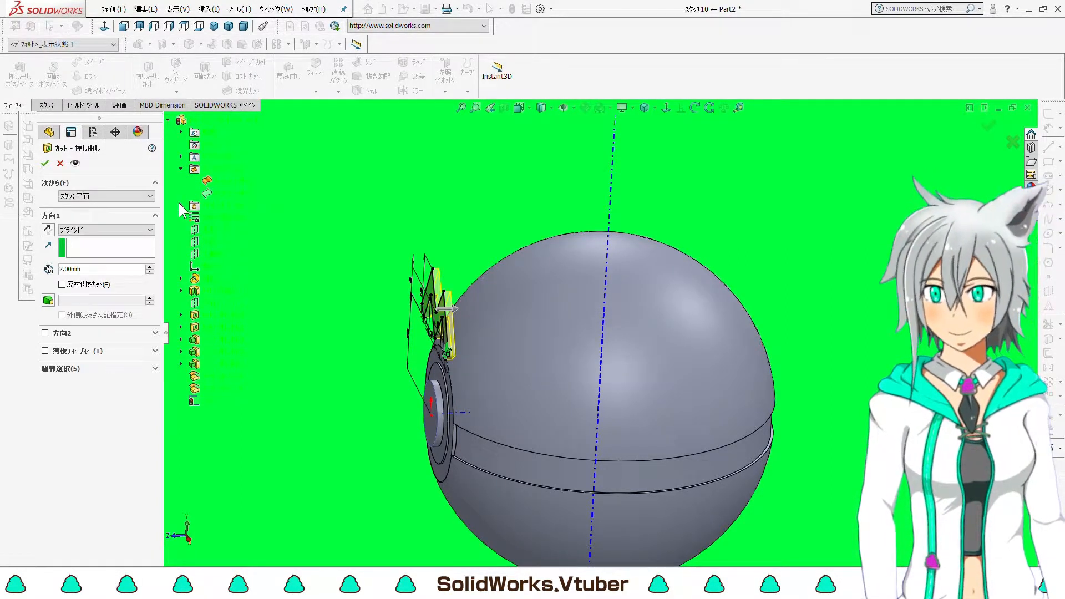
click(60, 163)
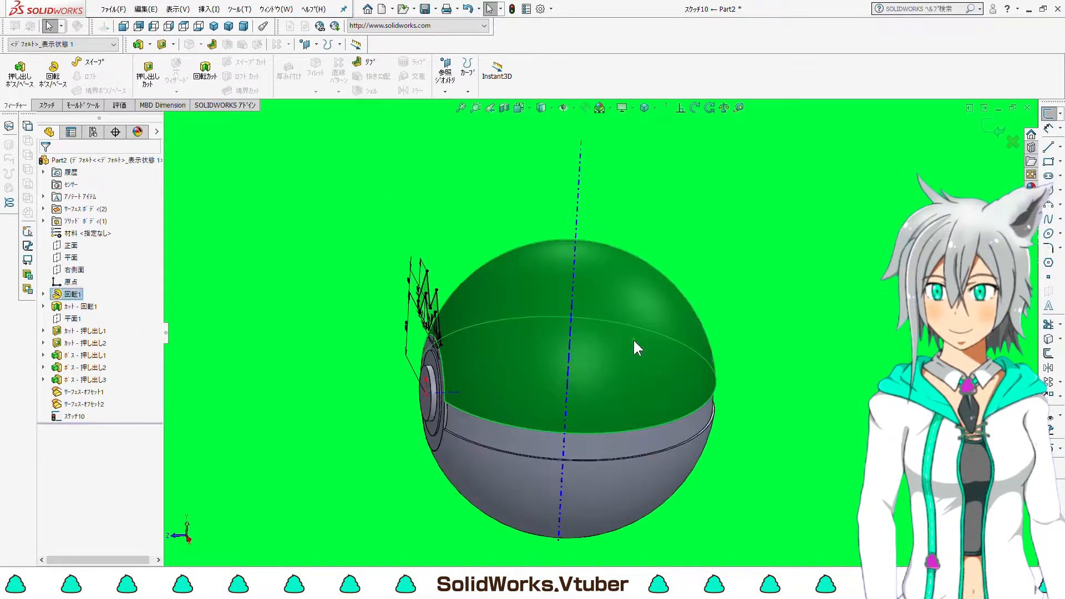
- Exit the M sketch and hide the solid ball body to expose the offset surface
right_click(633, 340)
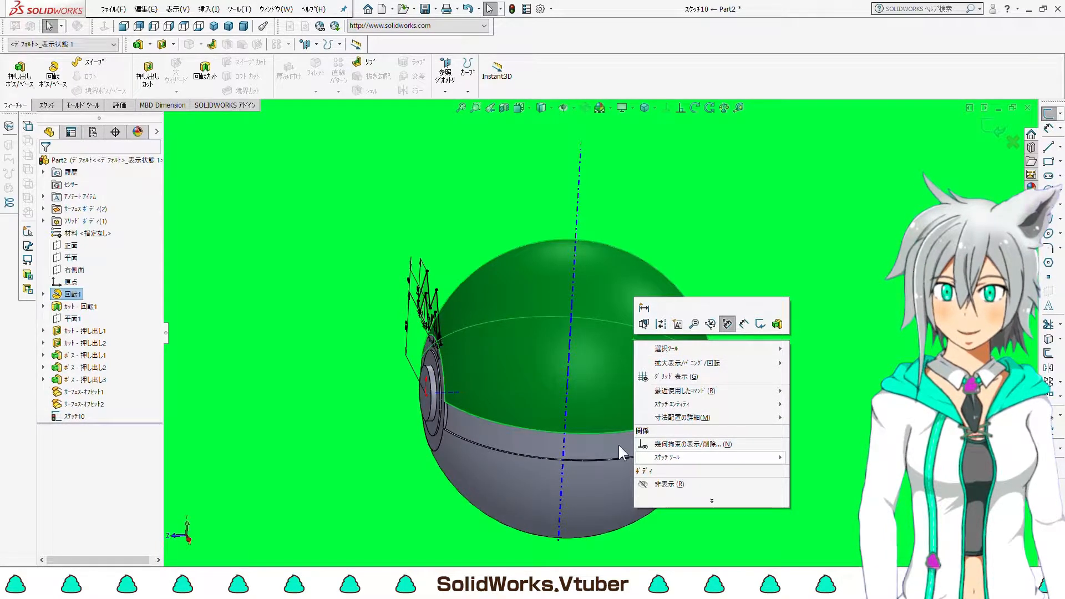
key(Escape)
click(40, 105)
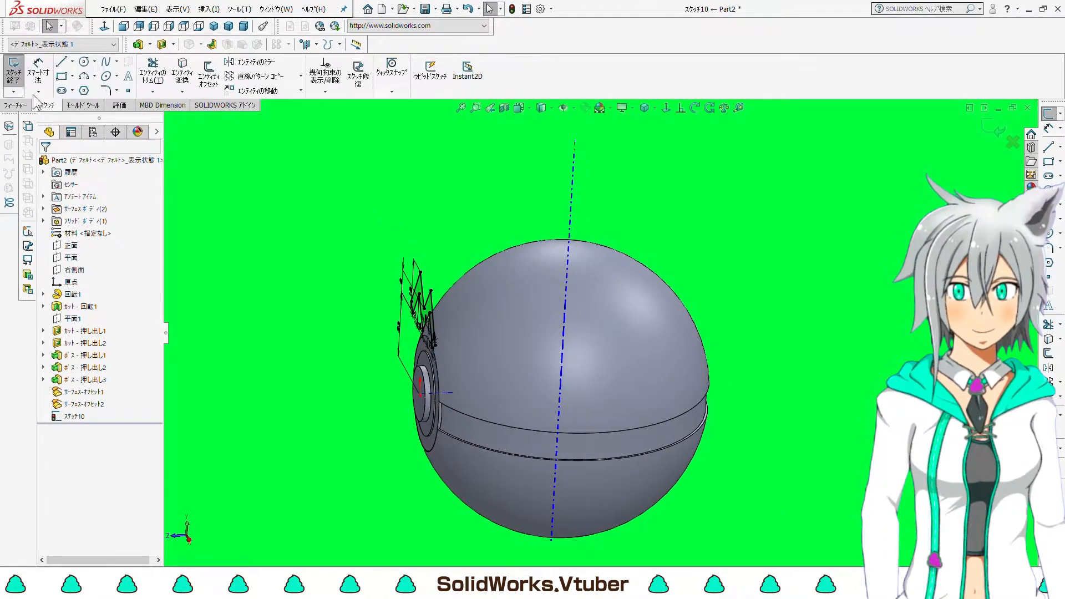
middle_drag(444, 297, 542, 366)
click(543, 367)
click(589, 333)
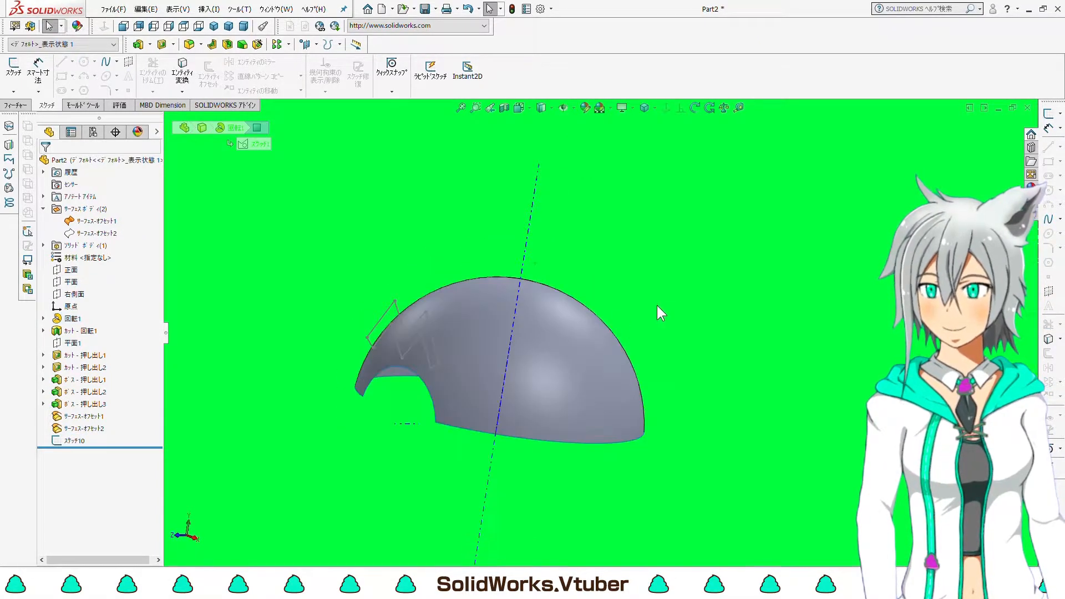
- Set up an extruded cut from the M sketch, ending up to surface at サーフェス-オフセット1
key(ctrl+7)
click(75, 441)
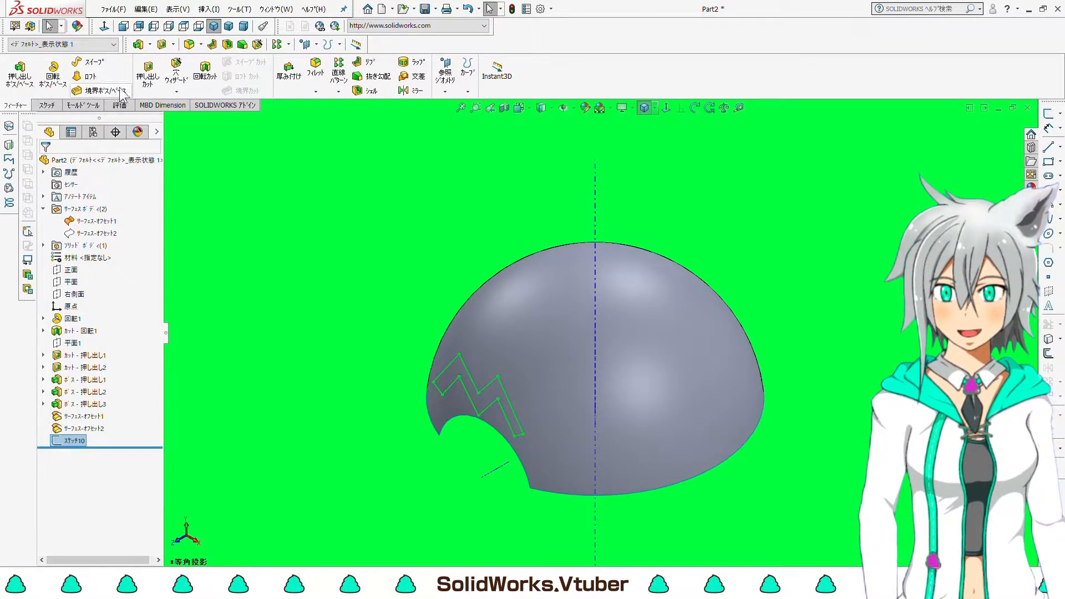
click(147, 72)
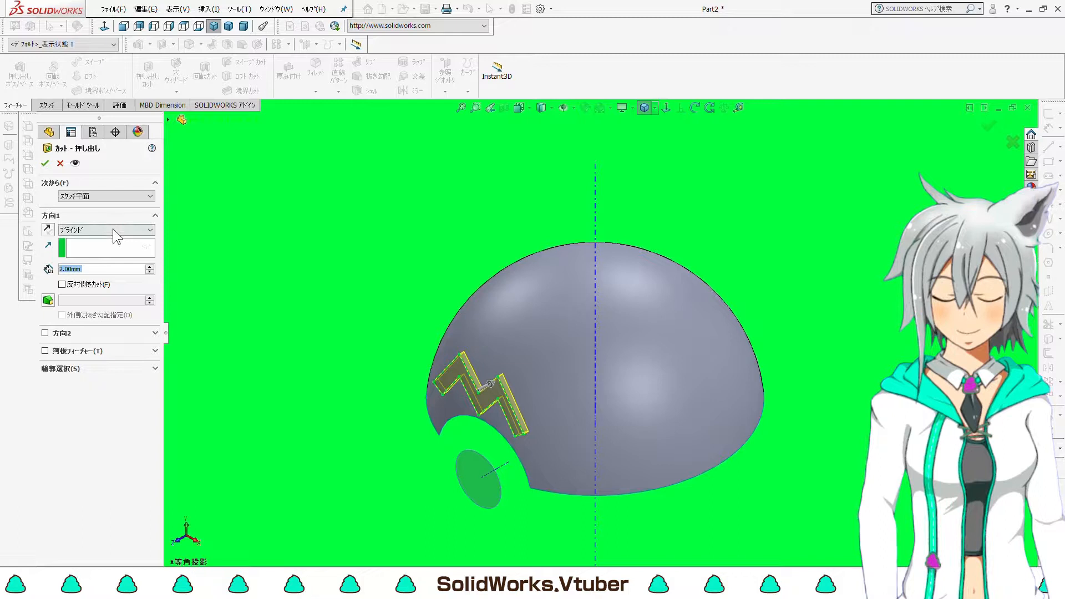
click(140, 230)
click(89, 276)
click(551, 331)
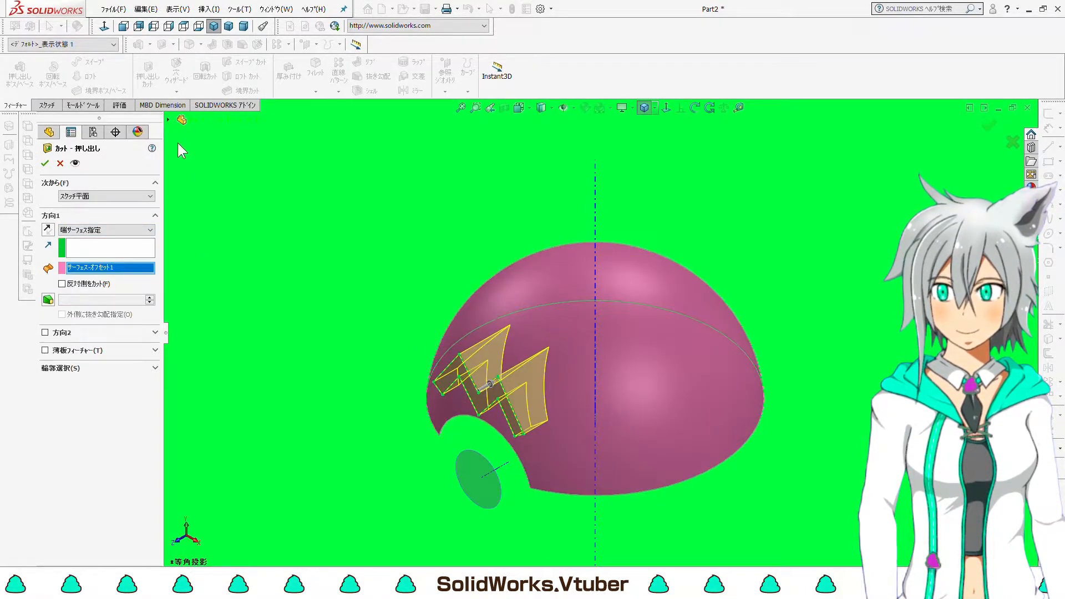
- Show the solid ball body again and complete the M-shaped extruded cut
click(169, 120)
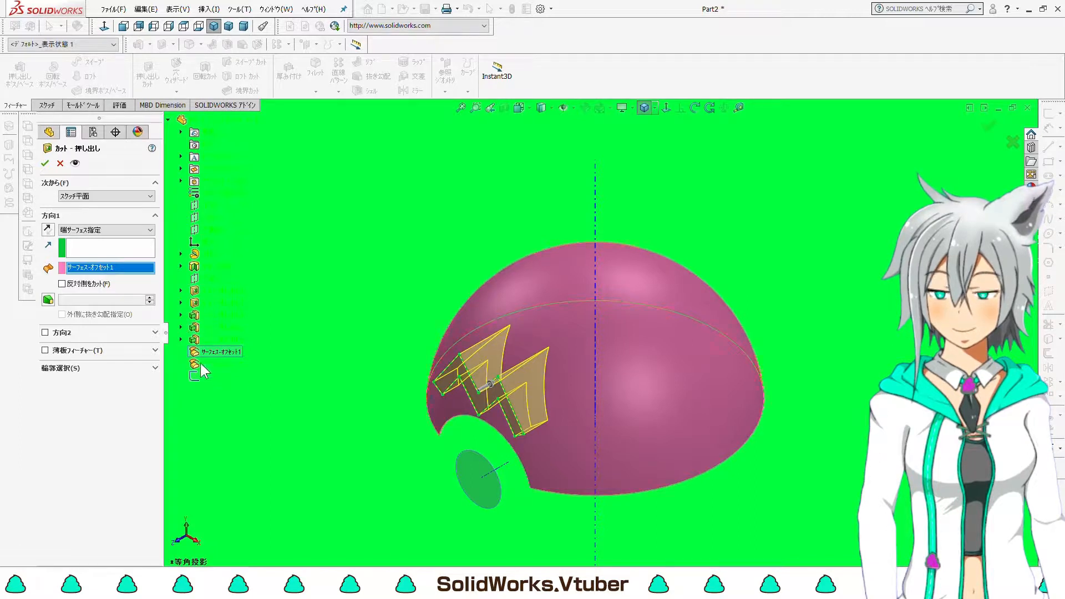
right_click(200, 253)
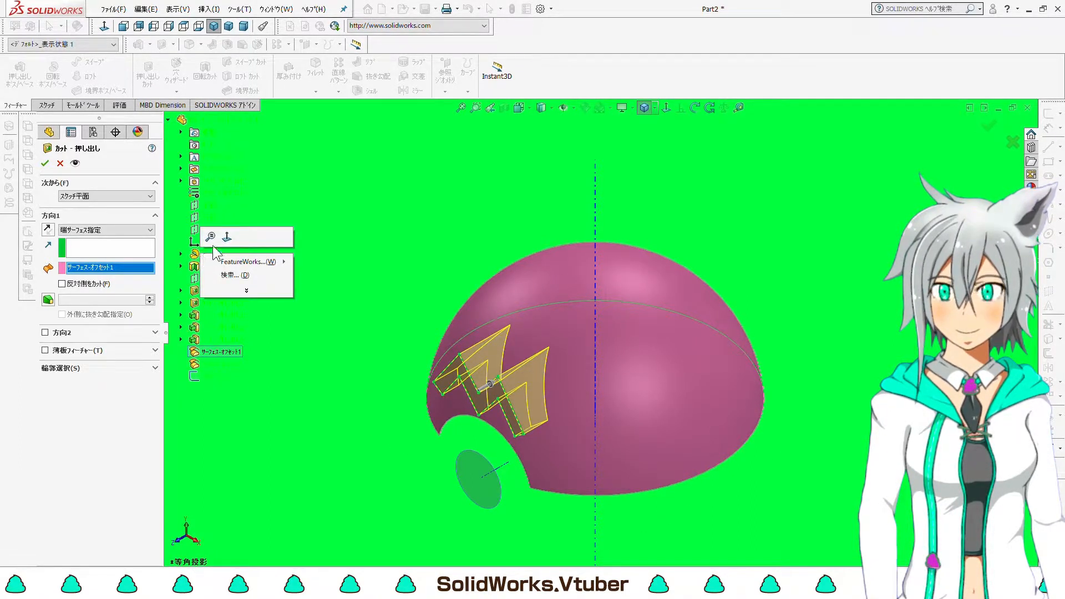
click(194, 173)
click(181, 181)
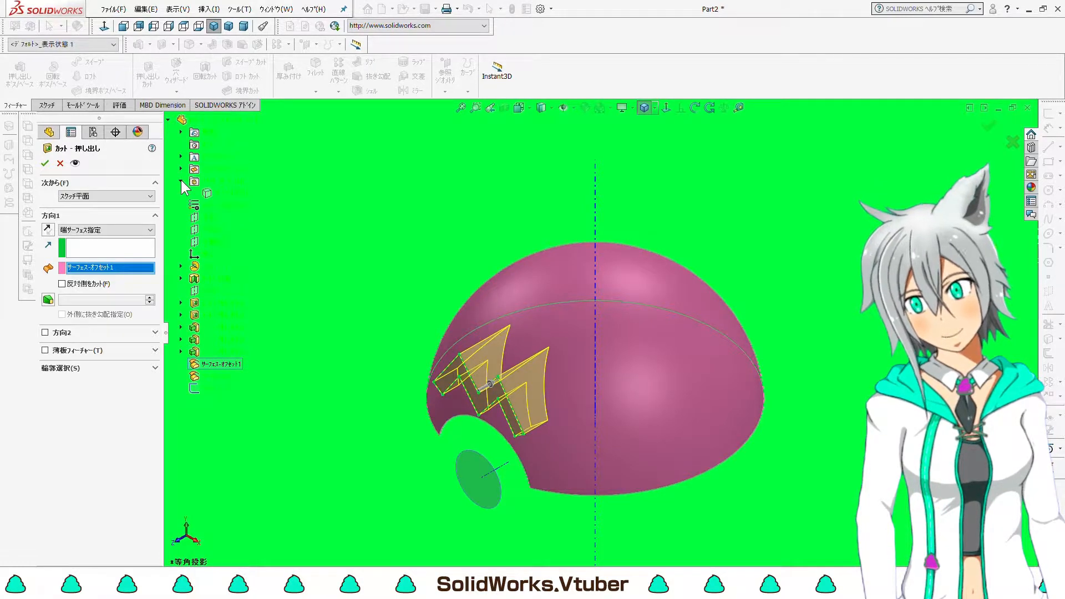
click(230, 195)
click(239, 183)
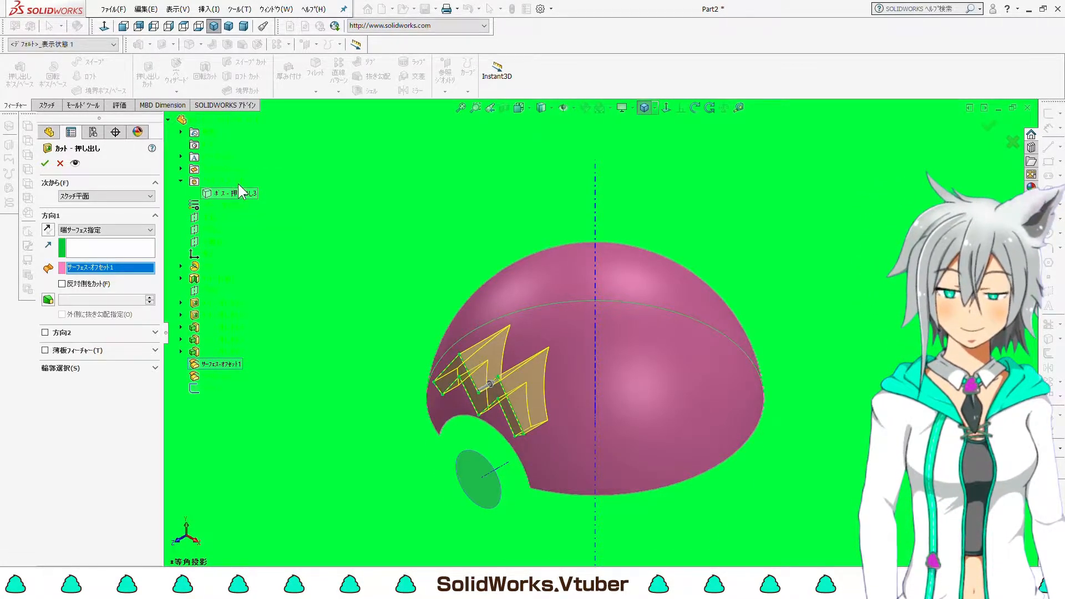
scroll(398, 351, up, 2)
middle_drag(398, 351, 398, 350)
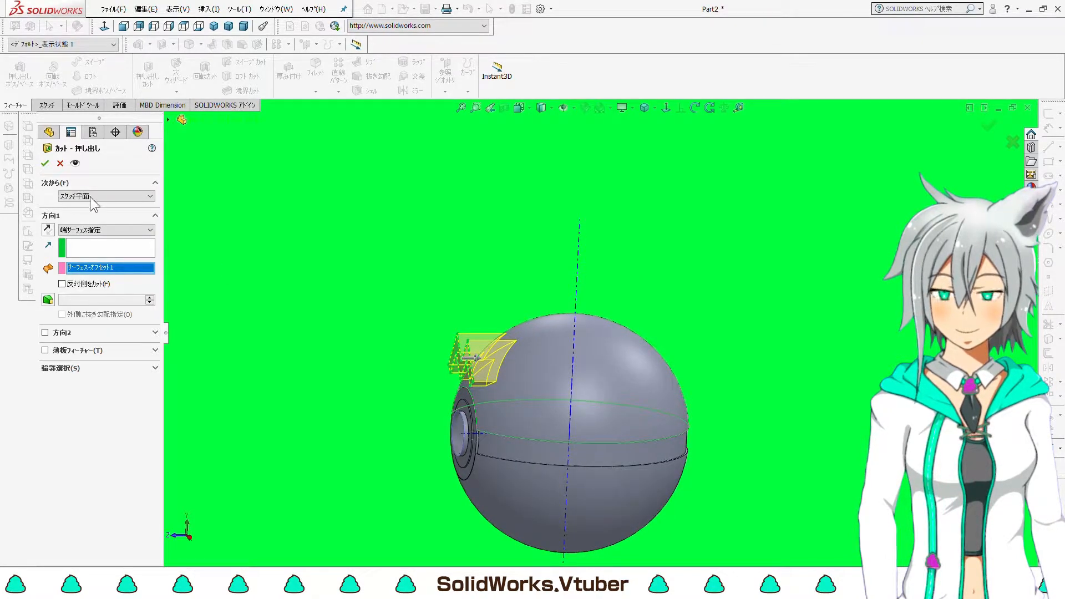
click(46, 163)
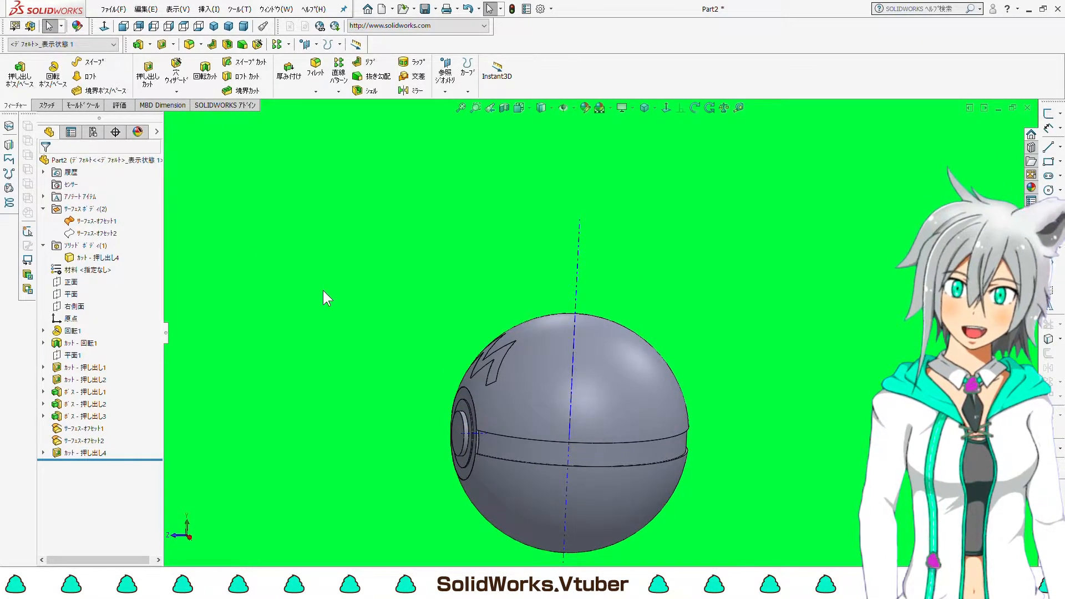
key(ctrl+7)
key(ctrl+1)
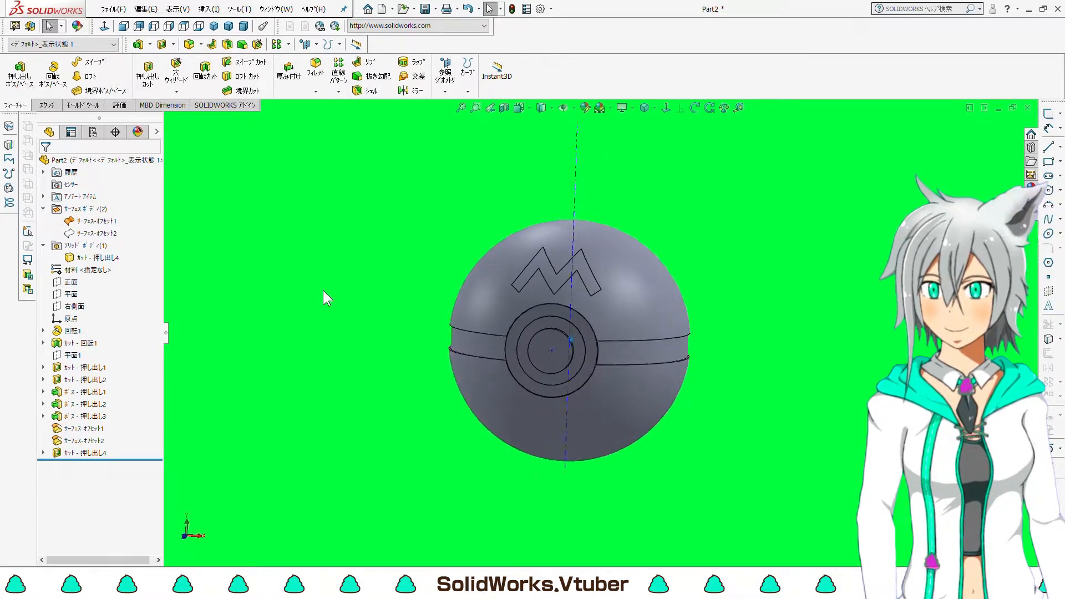
key(ctrl+3)
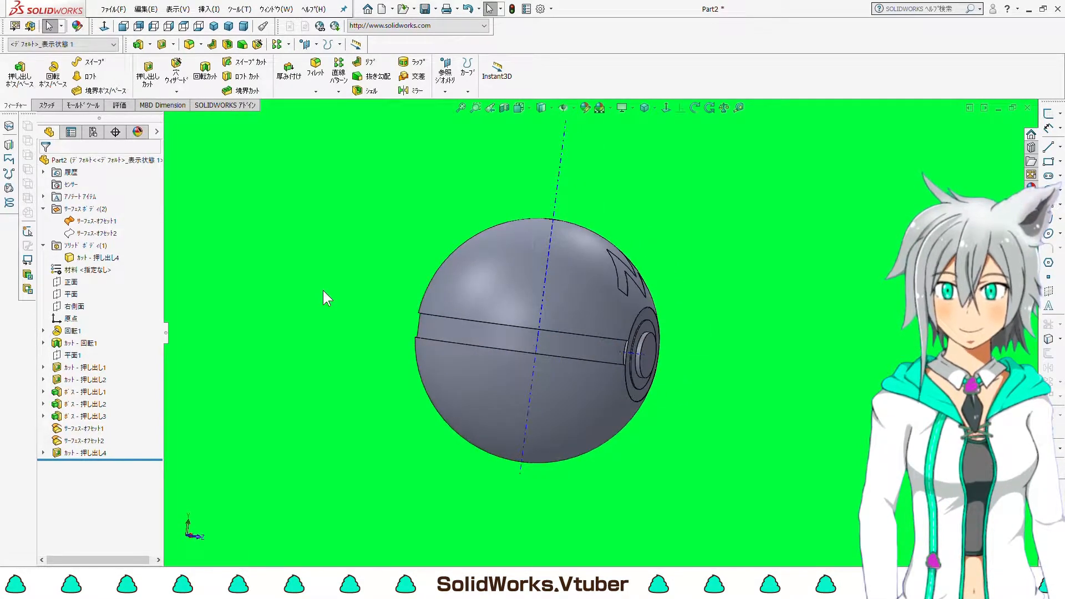
key(ctrl+7)
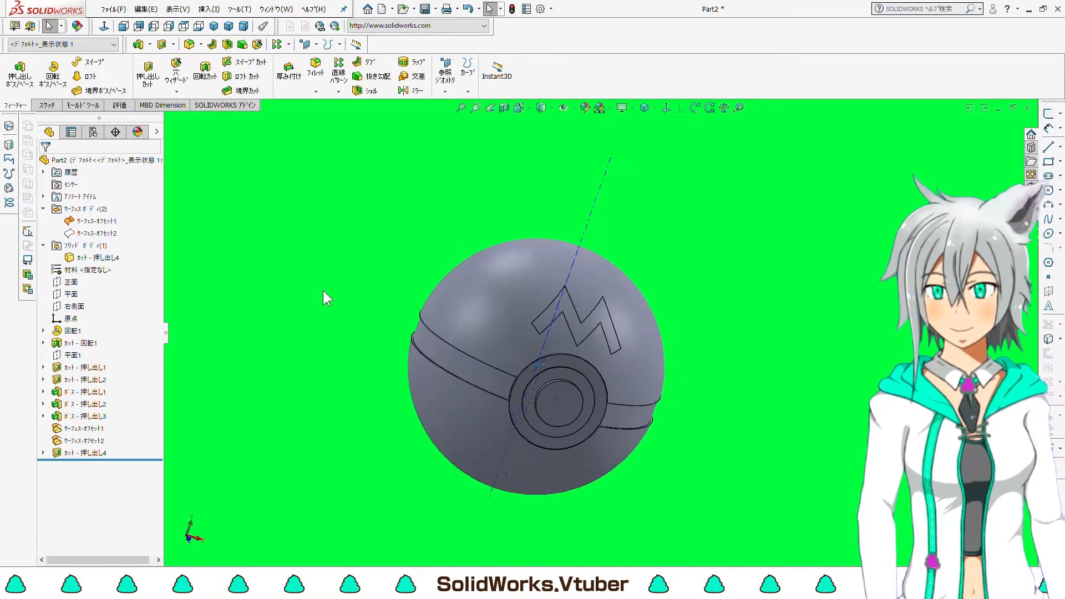
key(ctrl+7)
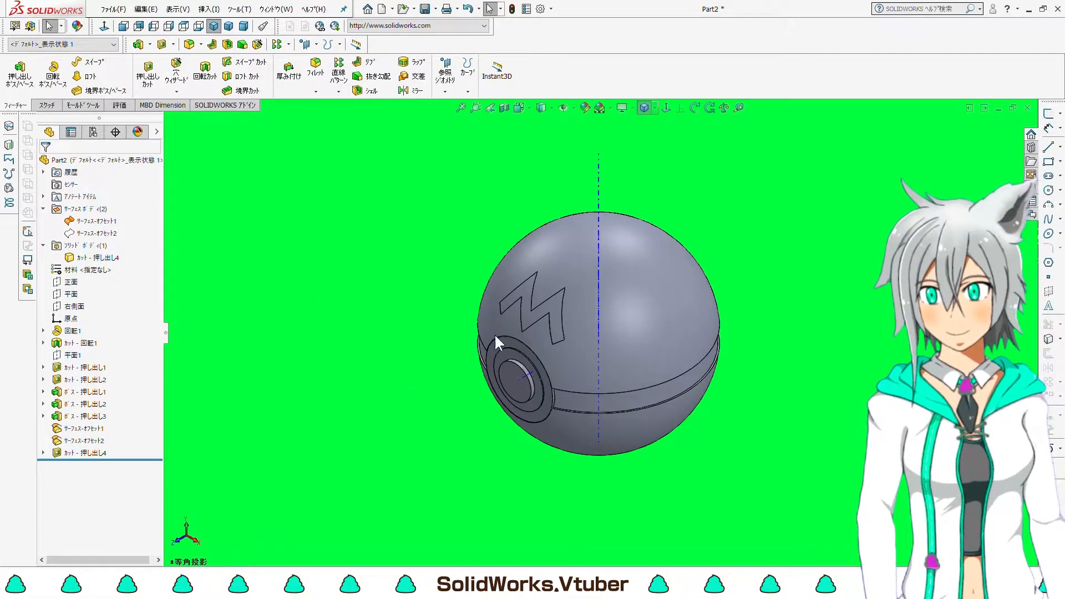
- Create a reference plane through the front button's axis at 45 degrees to the horizontal plane 平面
click(70, 294)
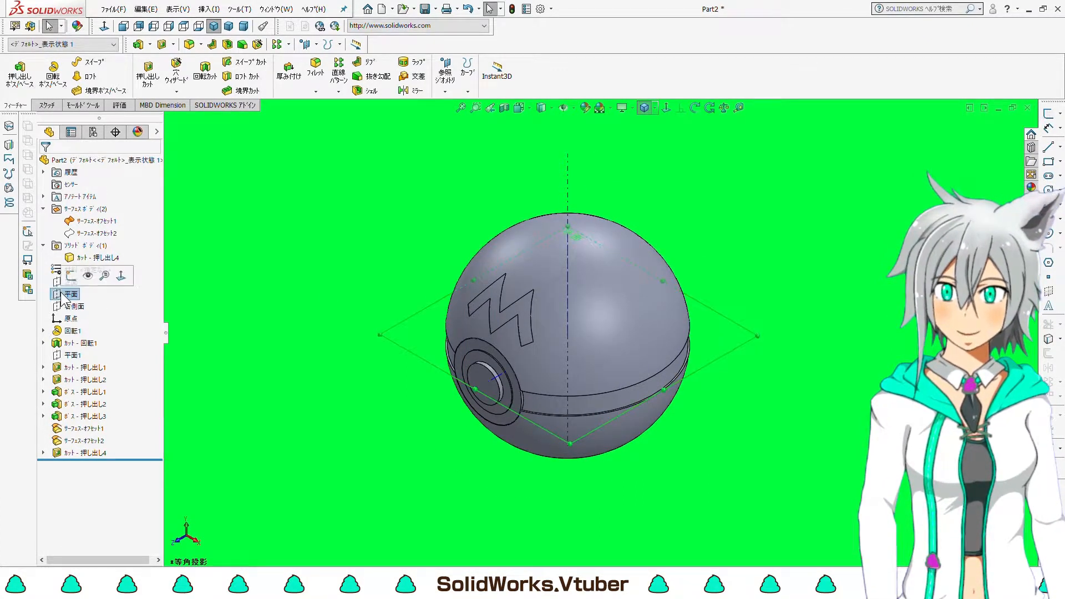
click(447, 92)
click(458, 105)
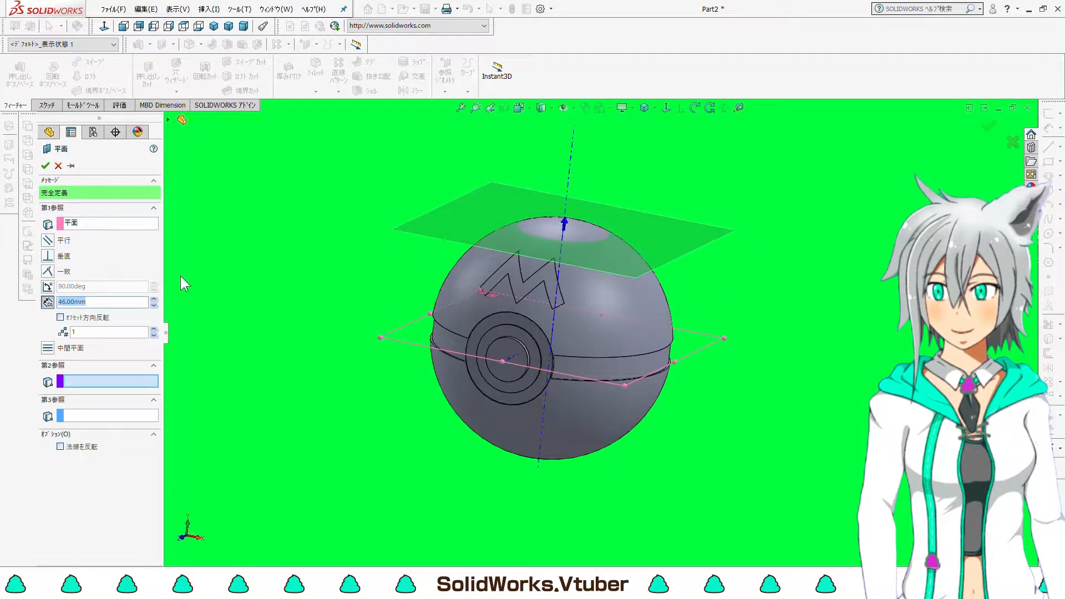
click(108, 382)
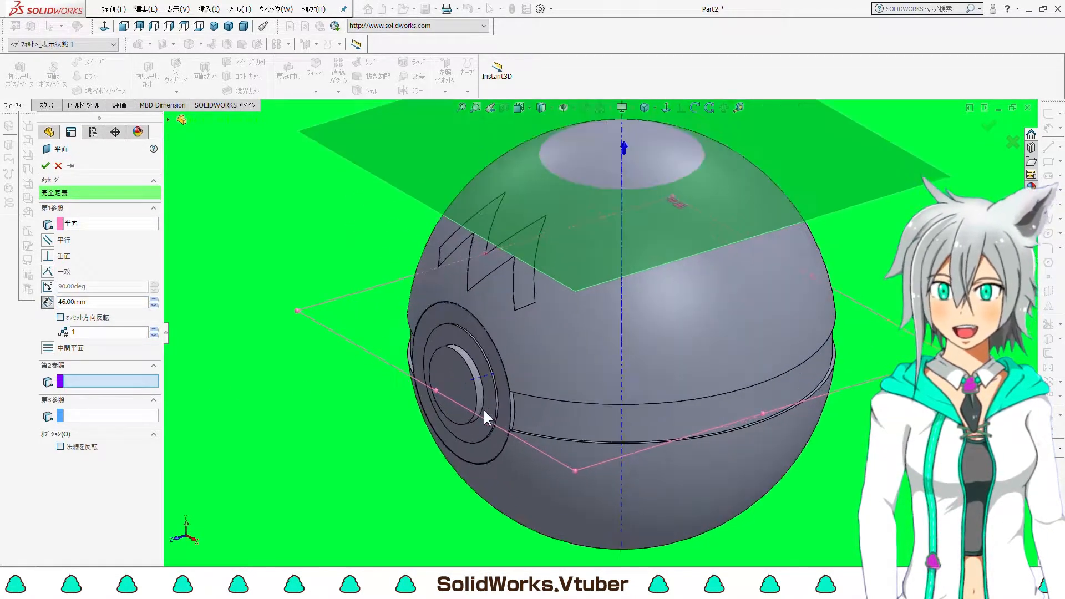
click(485, 377)
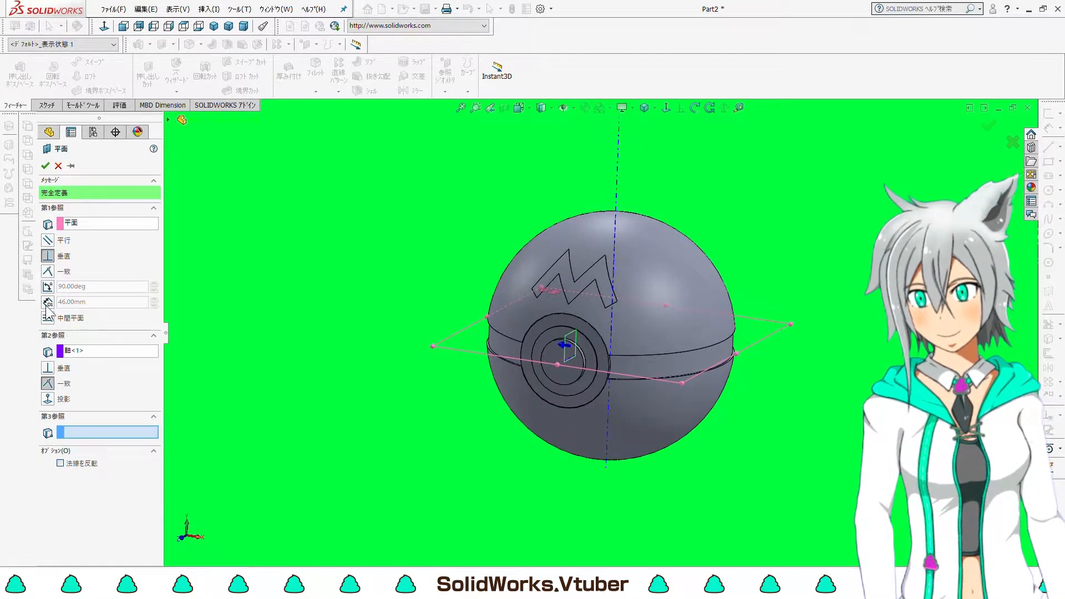
click(47, 287)
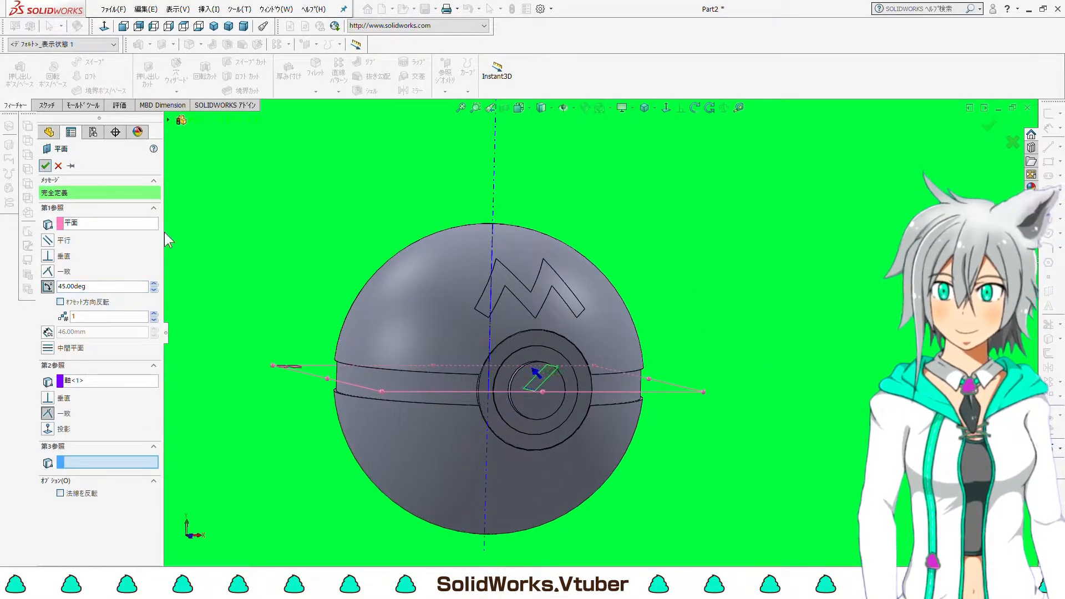
scroll(360, 294, up, 3)
scroll(415, 322, down, 2)
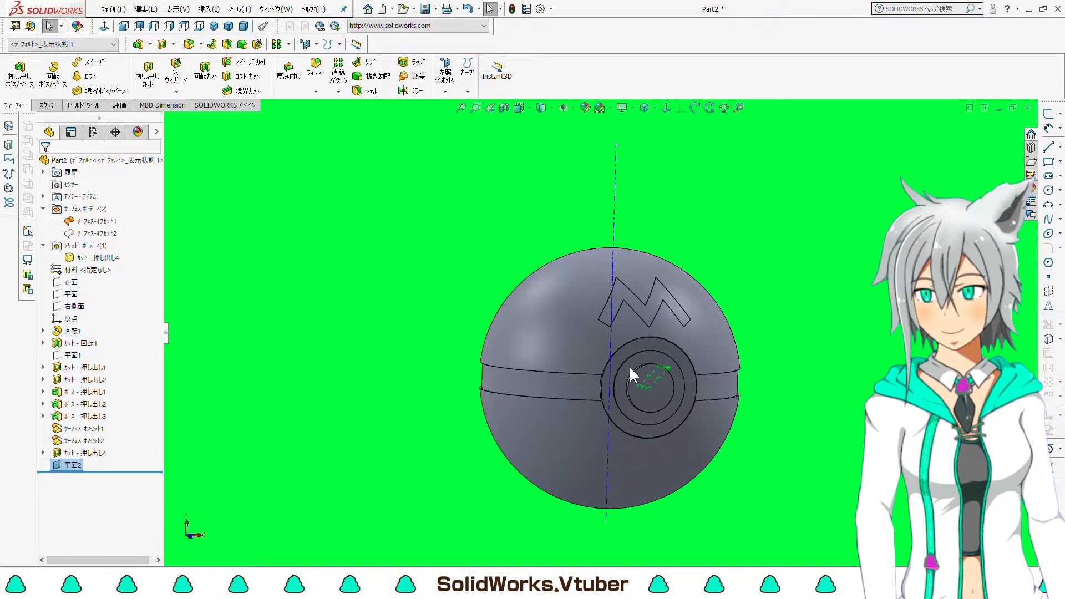
- Open a new sketch on the 45-degree plane and view it face-on
scroll(629, 365, up, 2)
scroll(626, 357, down, 5)
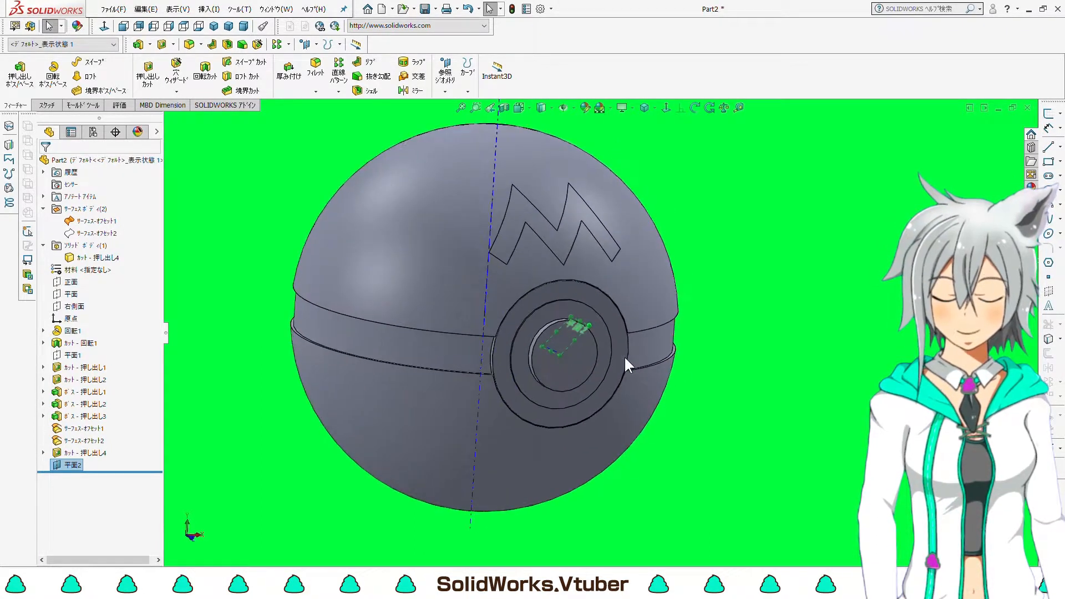
click(47, 104)
click(13, 69)
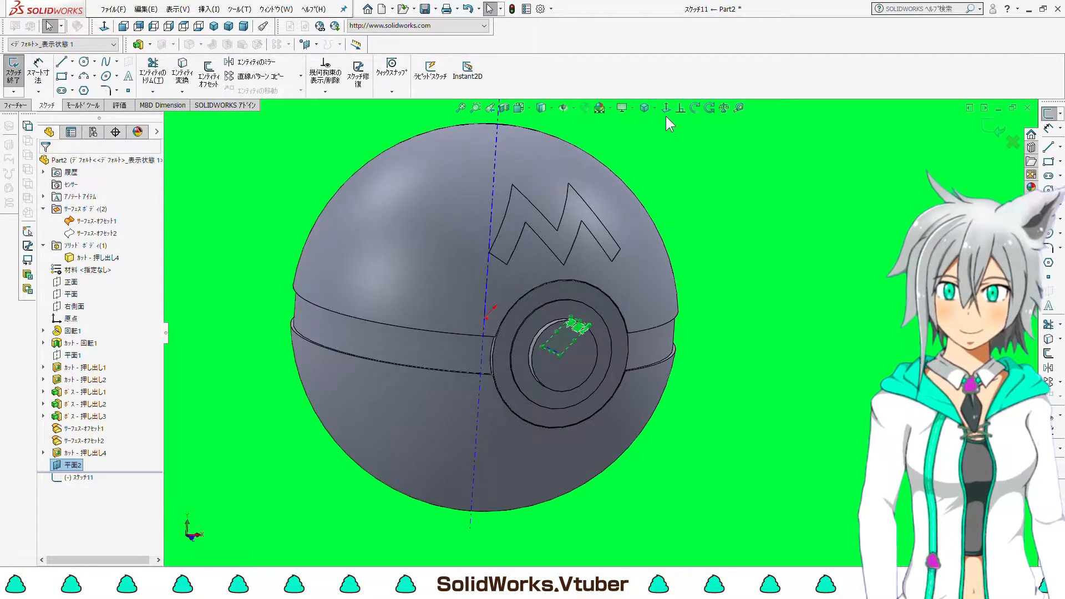
click(667, 110)
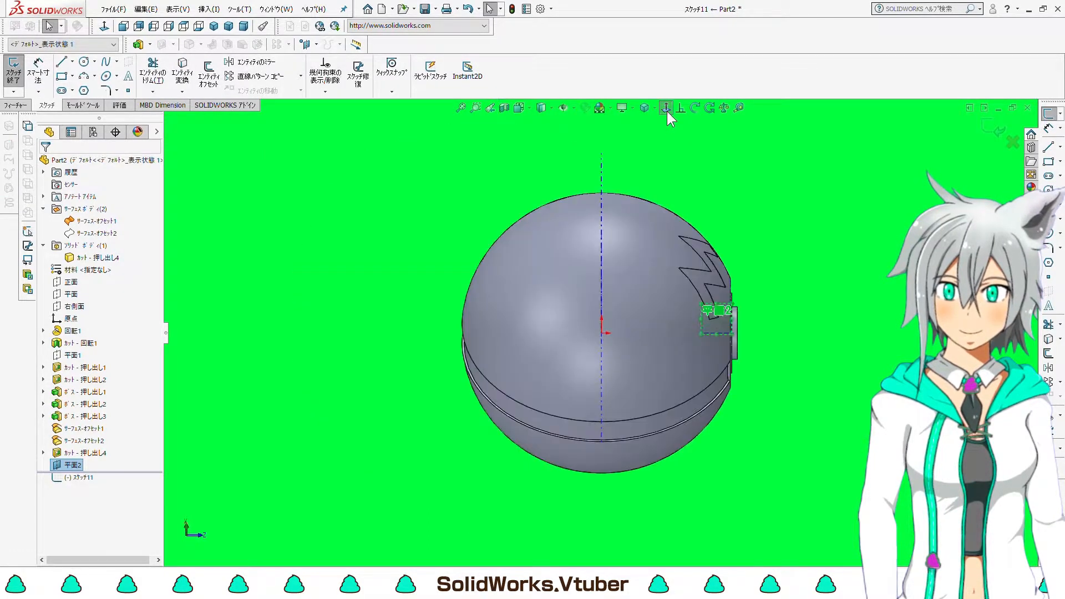
- Sketch an ellipse centred on the origin with radii of about 23 mm and 12 mm, and align its long axis with the vertical centreline
click(106, 77)
click(117, 78)
click(140, 132)
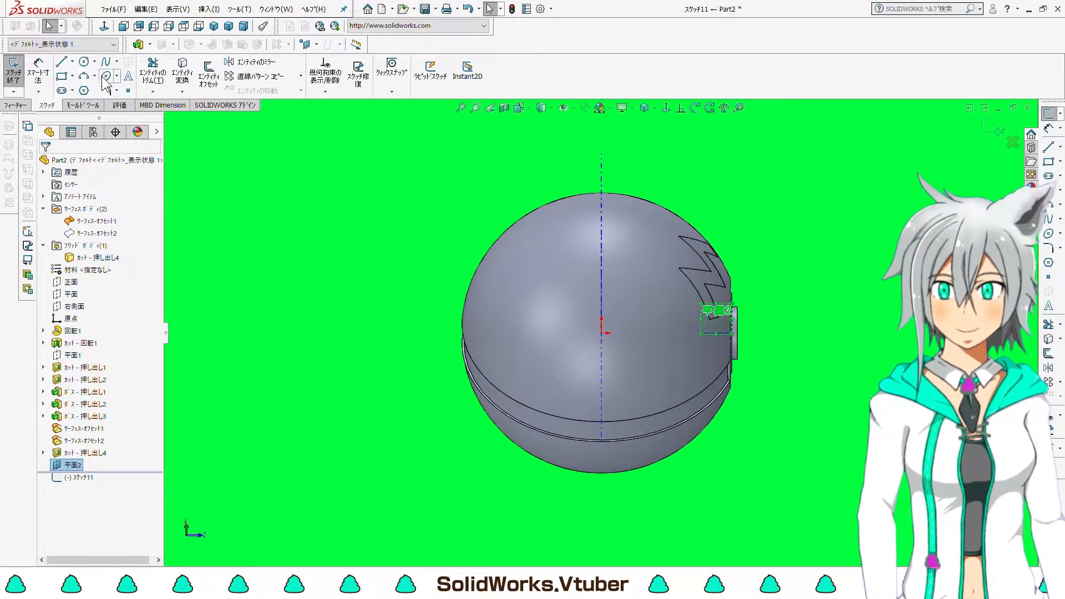
click(602, 333)
click(634, 390)
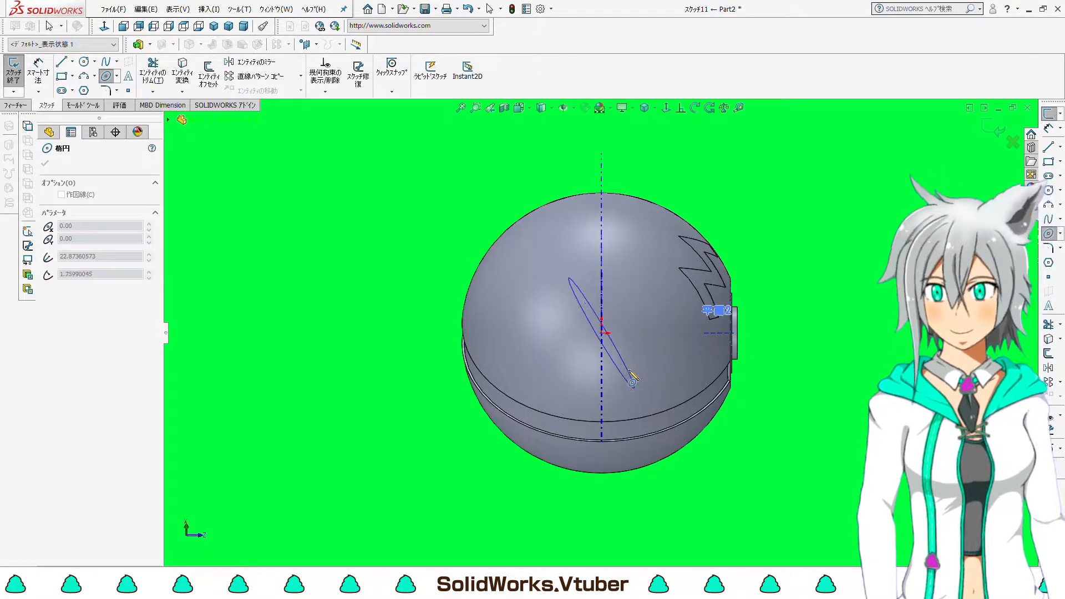
click(582, 363)
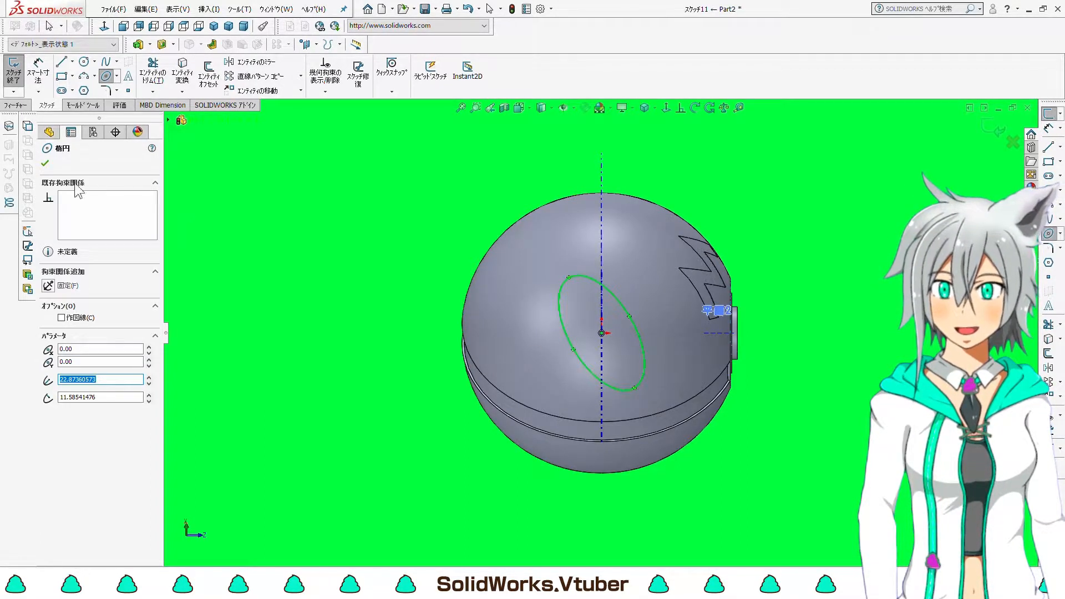
click(44, 165)
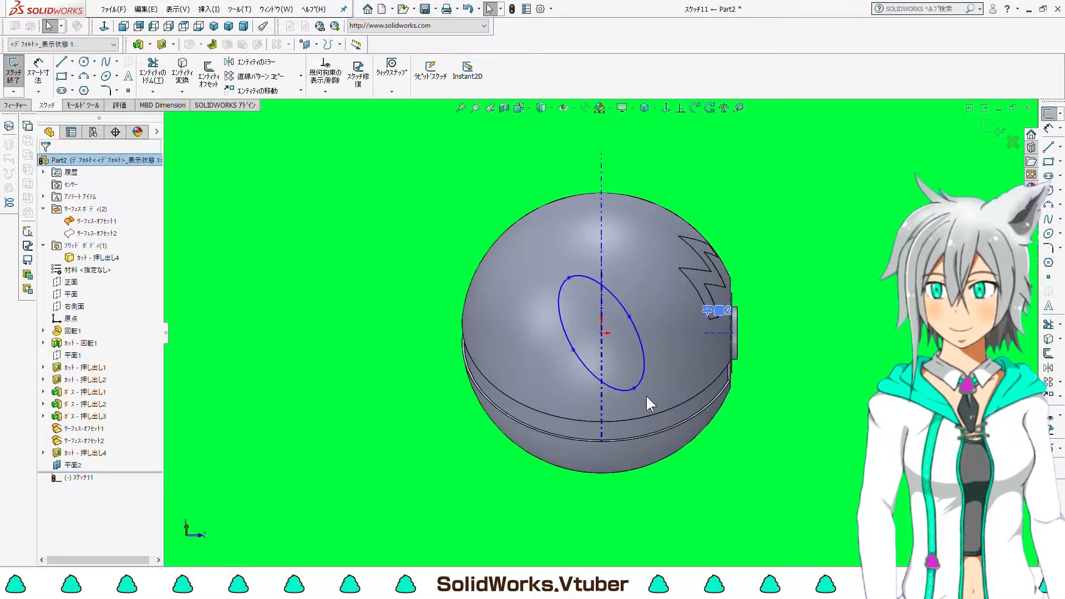
drag(634, 387, 602, 392)
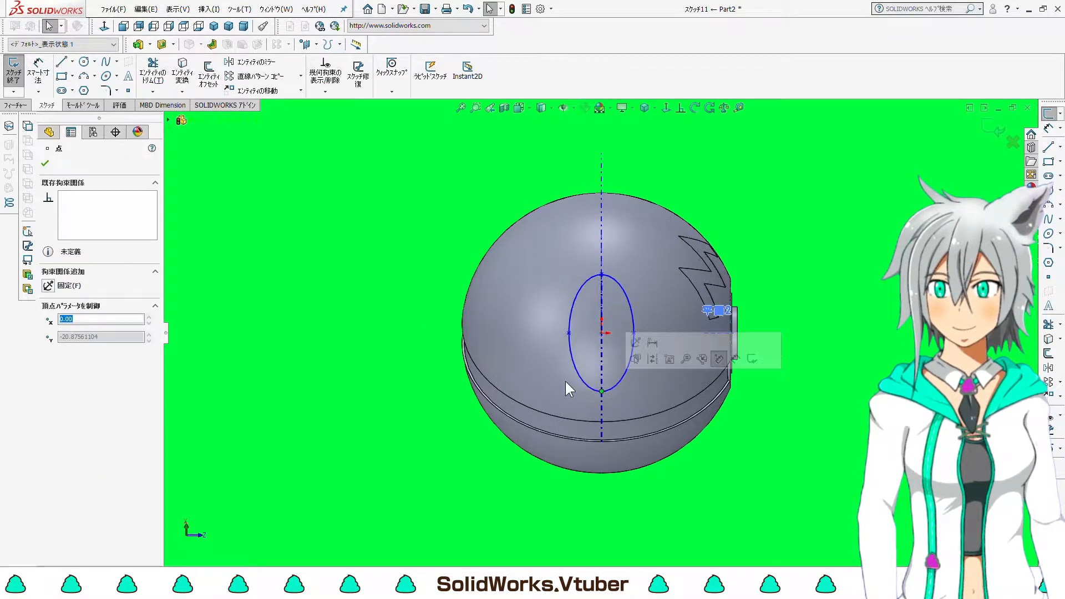
click(340, 269)
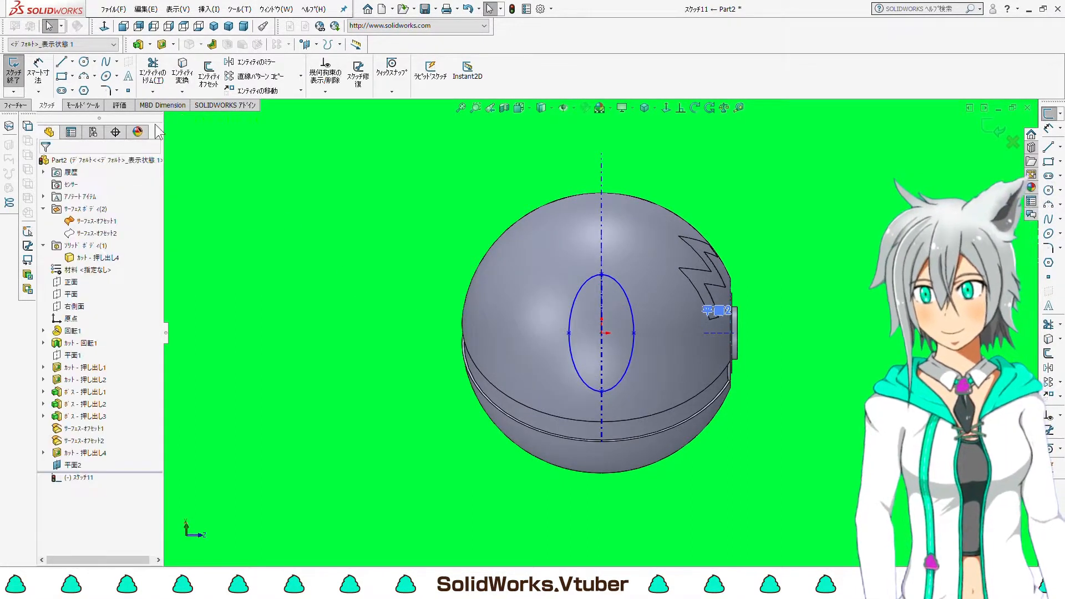
- Dimension the ellipse 50 mm along its vertical axis and 40 mm along its horizontal axis
click(37, 69)
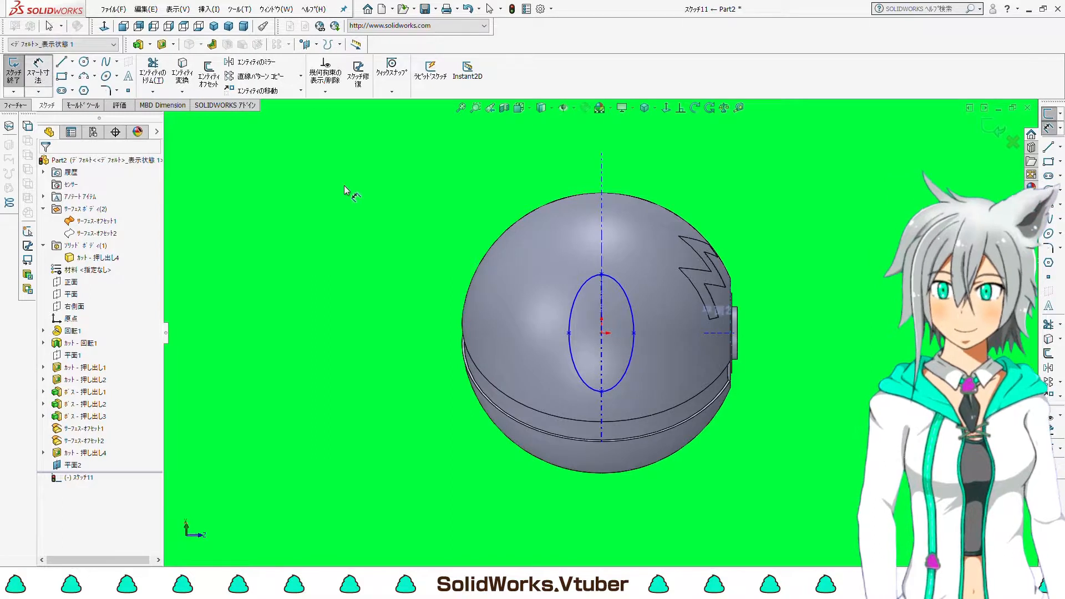
click(601, 276)
click(602, 392)
click(531, 338)
text(50)
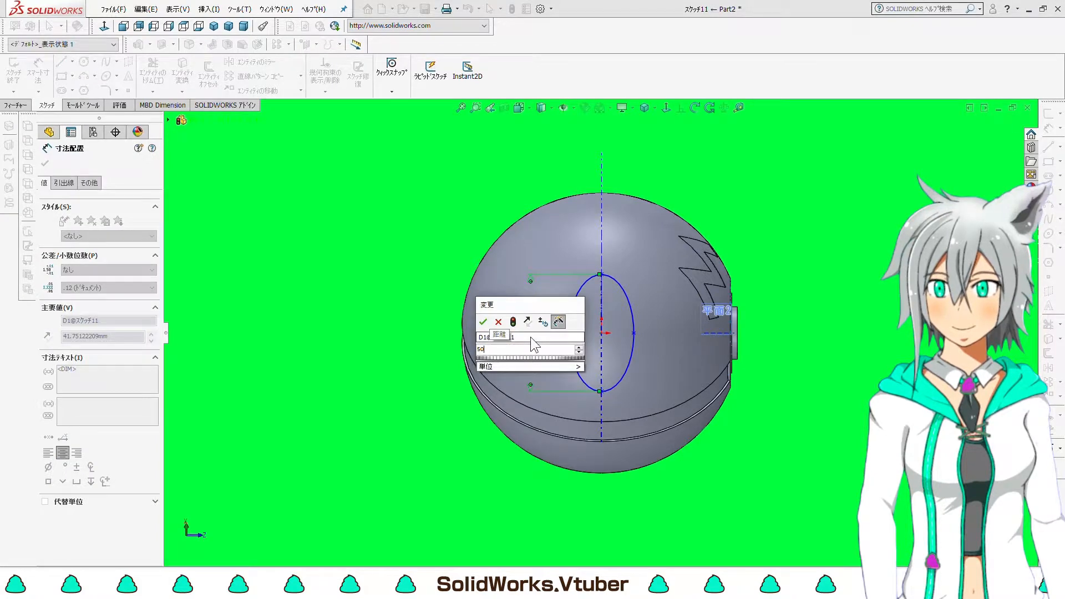
key(Return)
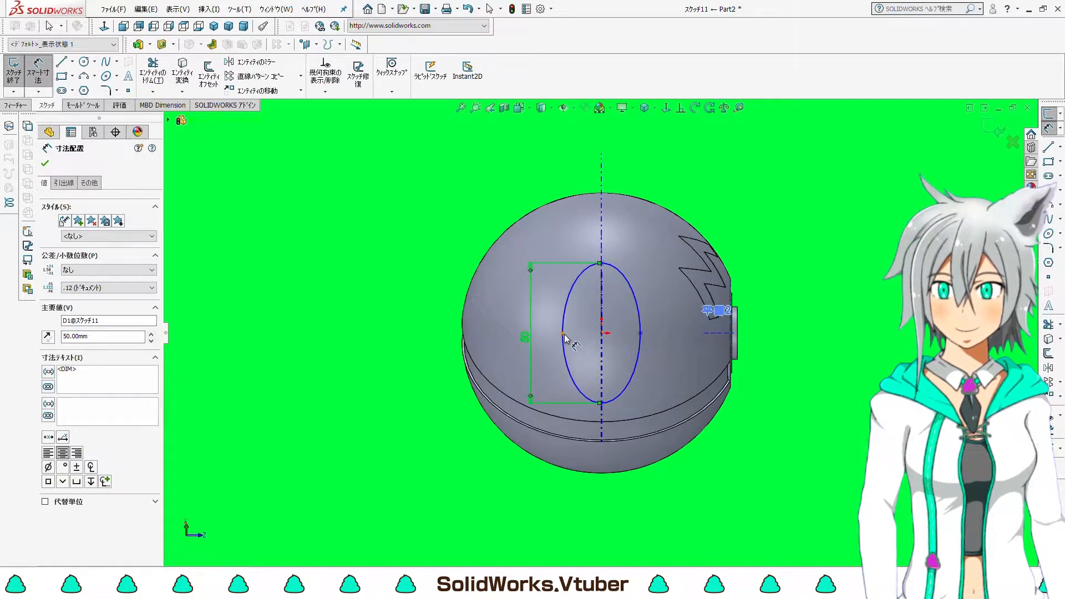
click(564, 333)
click(641, 333)
click(617, 243)
text(40)
key(Return)
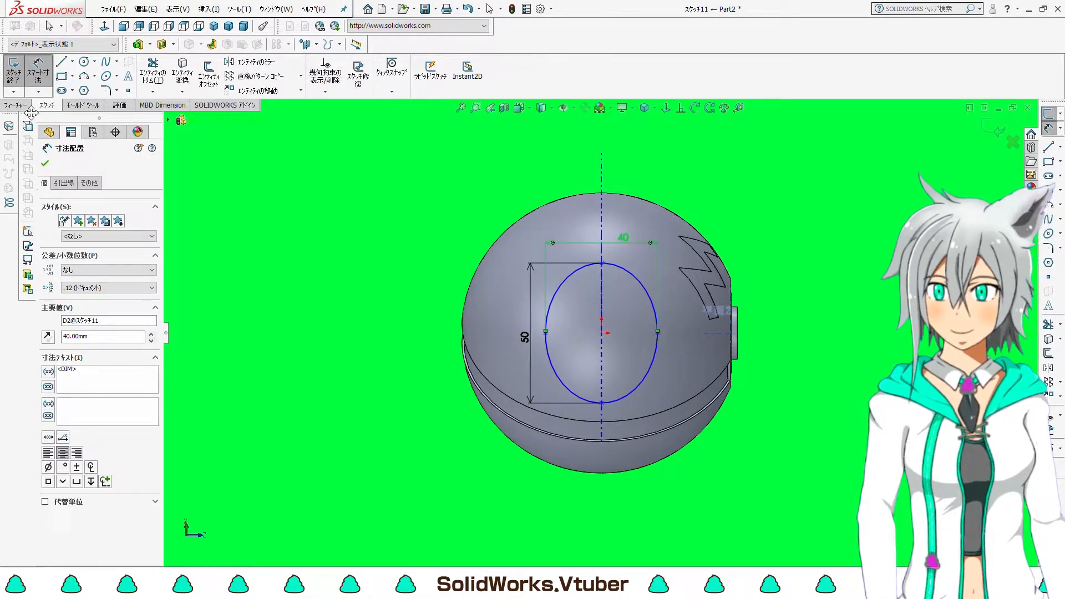
- Set up an extruded boss from the ellipse sketch with the up-to-surface end condition 端サーフェス指定
click(15, 105)
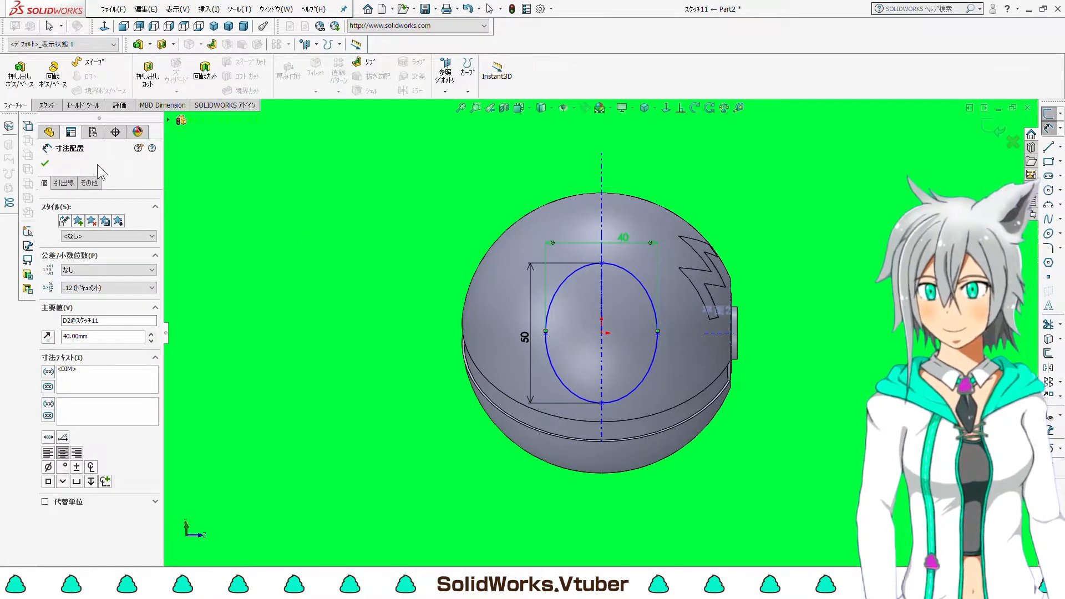
click(19, 80)
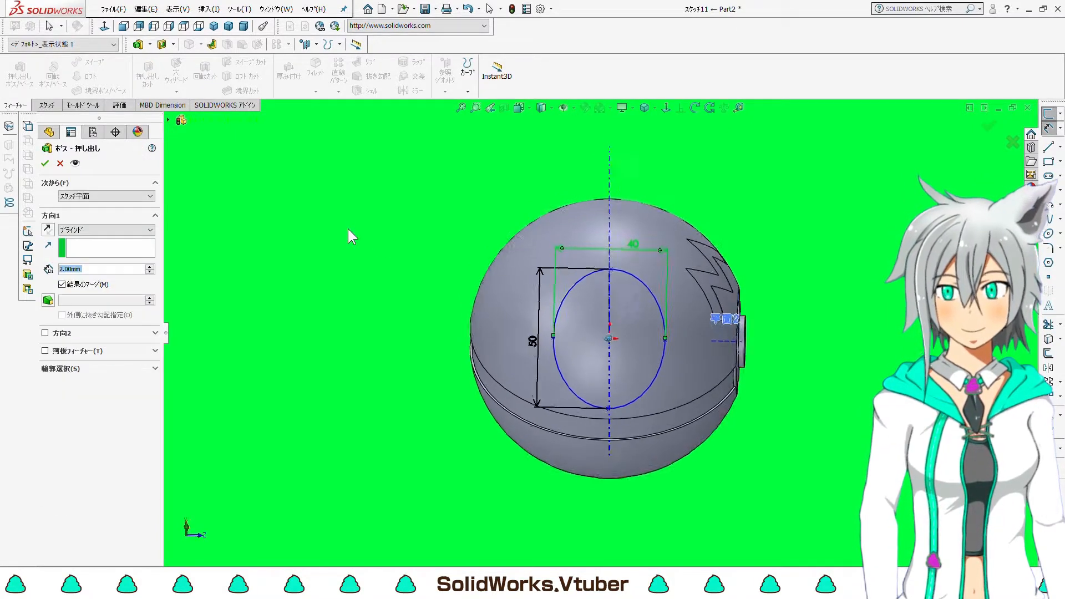
scroll(657, 328, down, 3)
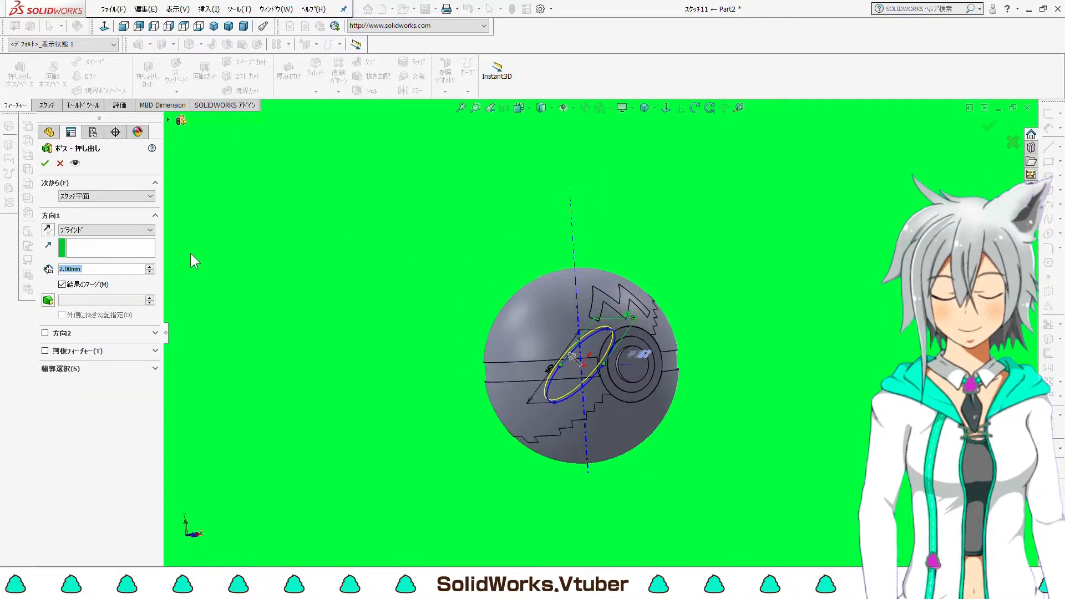
click(111, 225)
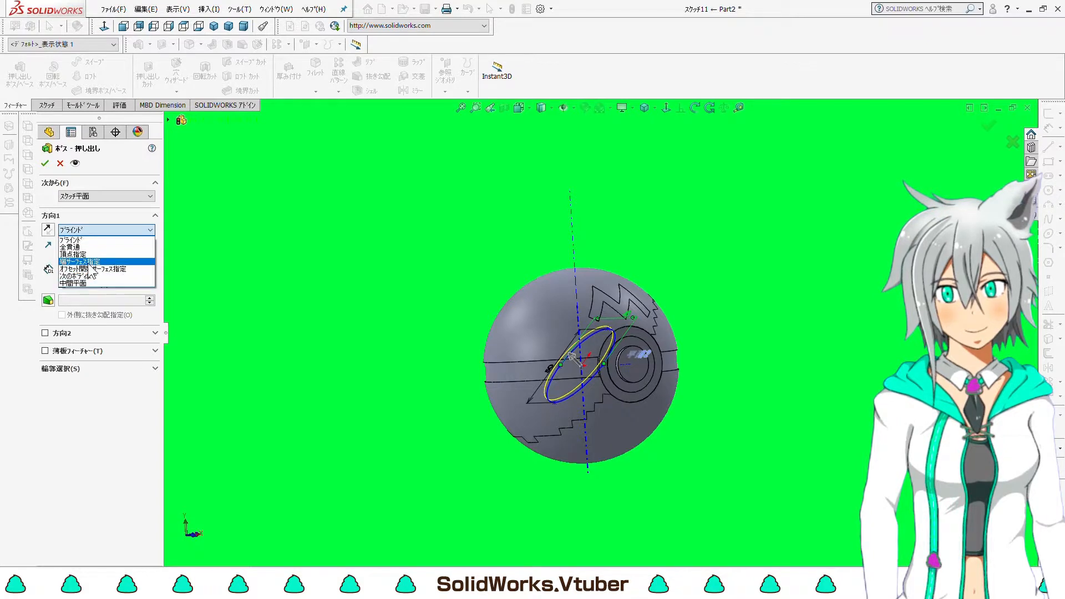
click(91, 257)
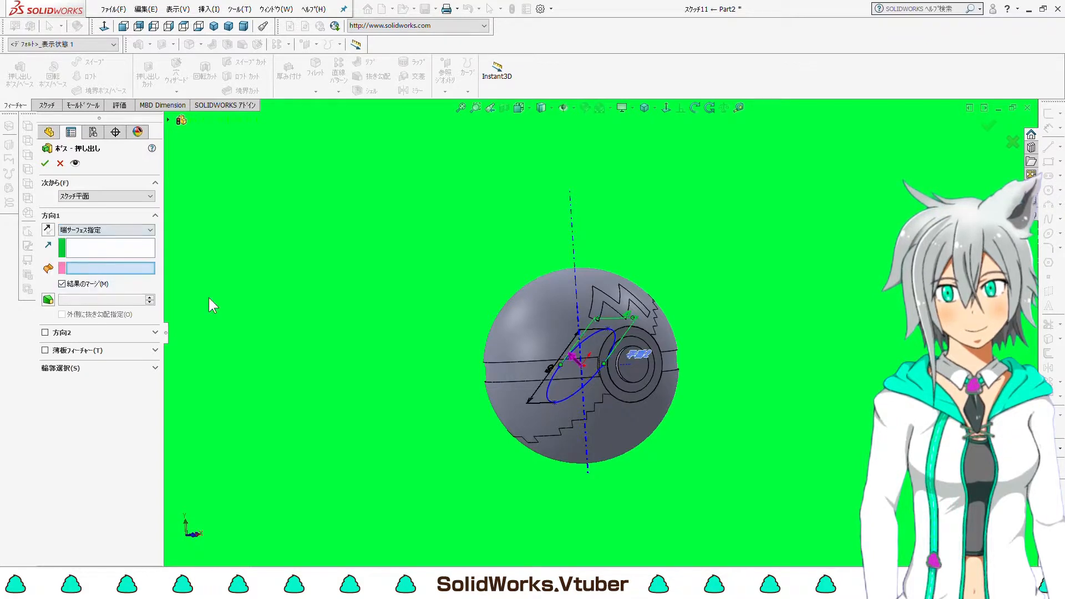
- Show サーフェス-オフセット2, use it as the end surface, and complete the elliptical boss with its result merged
click(168, 120)
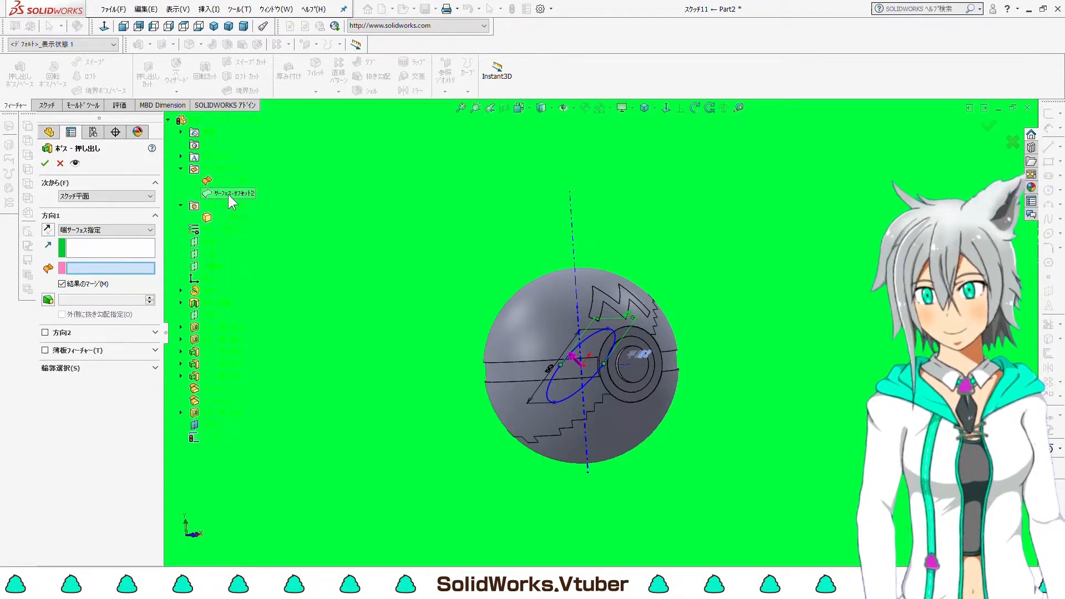
right_click(228, 194)
click(256, 217)
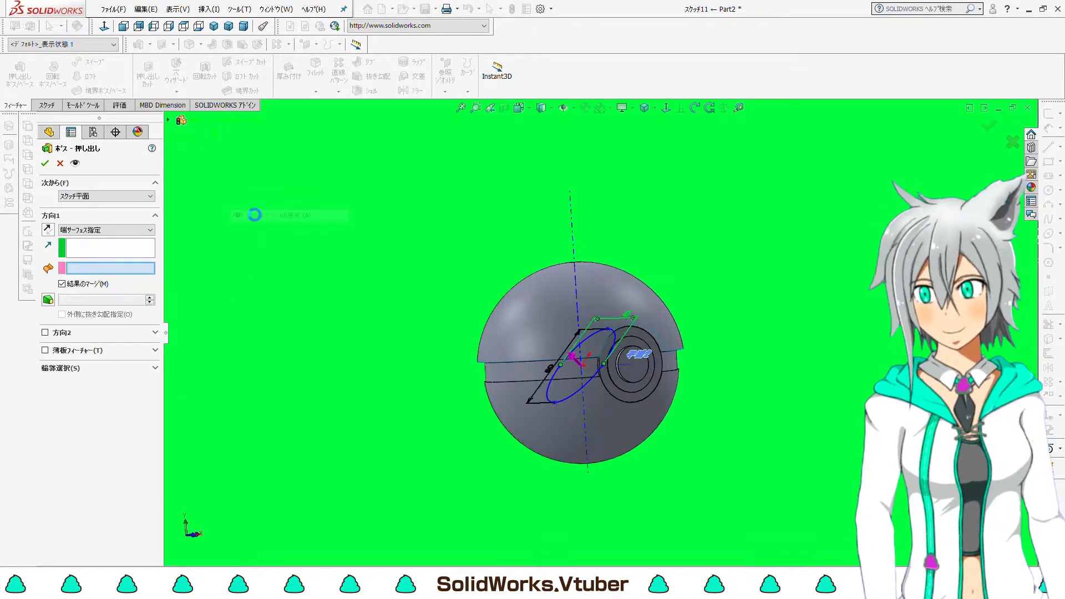
scroll(554, 341, down, 3)
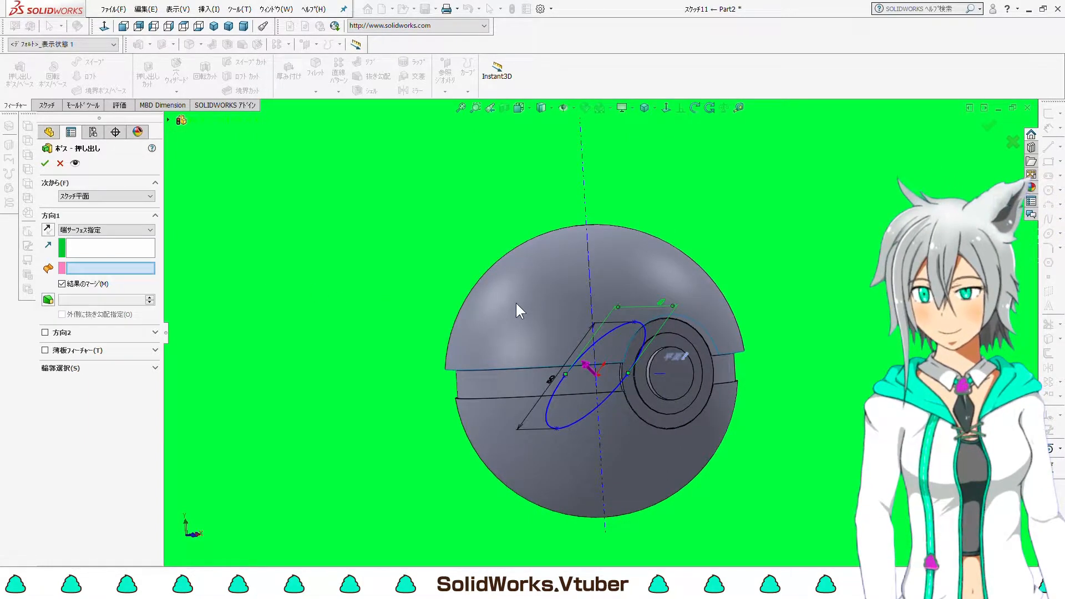
click(554, 299)
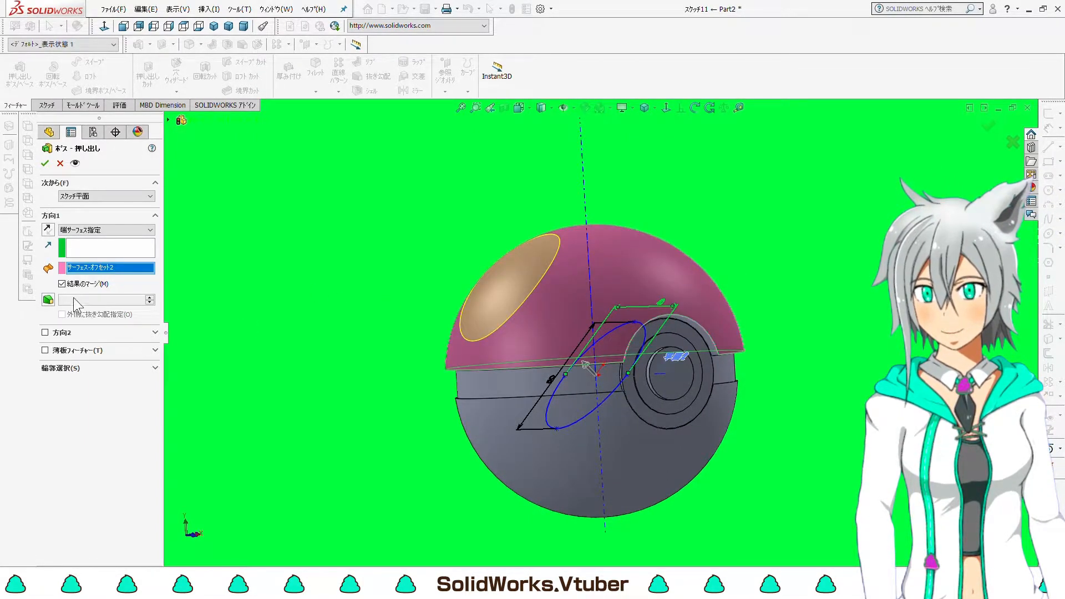
click(63, 284)
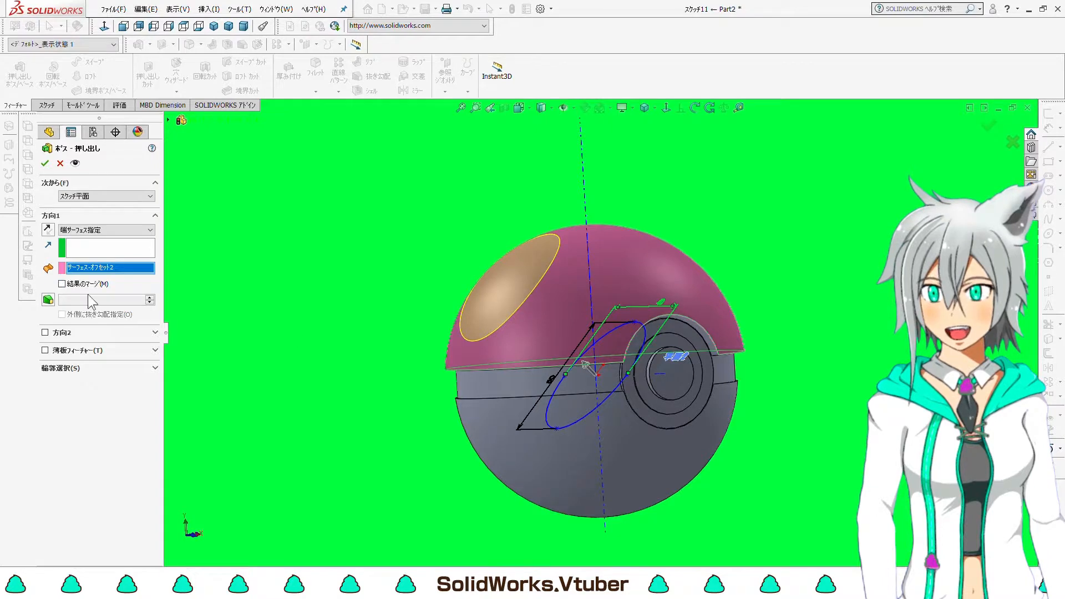
click(62, 284)
scroll(486, 315, up, 2)
scroll(572, 314, down, 3)
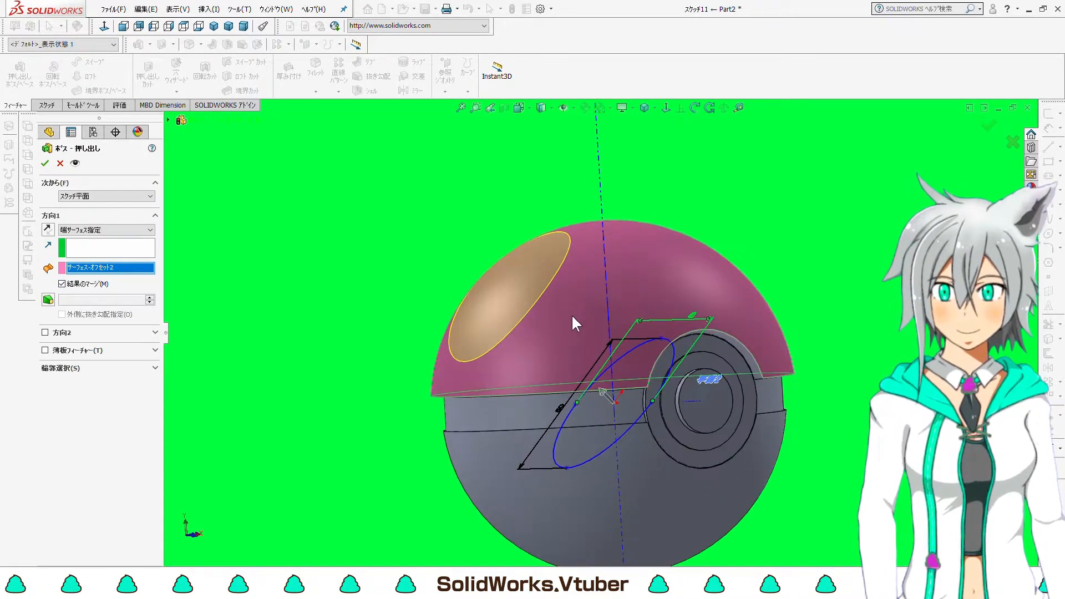
click(46, 163)
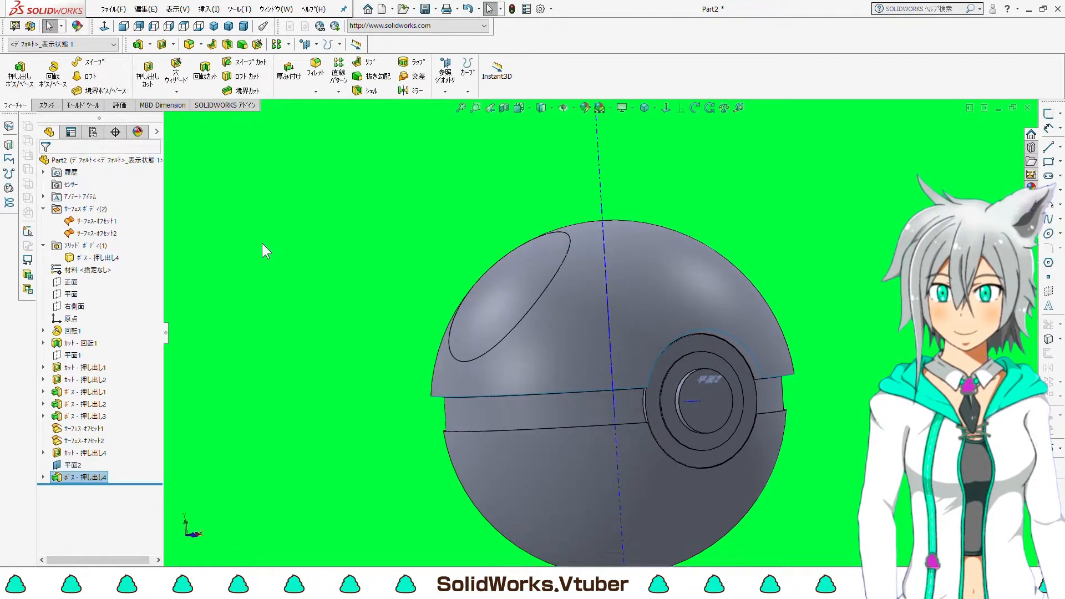
- Mirror the elliptical boss feature about the 右側面 plane
key(ctrl+1)
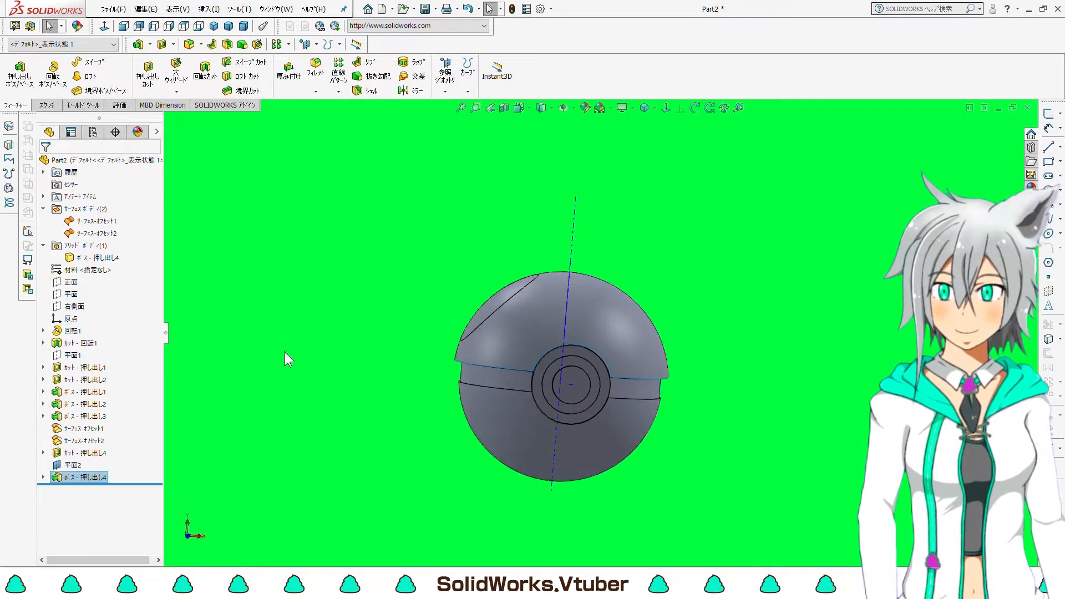
click(89, 477)
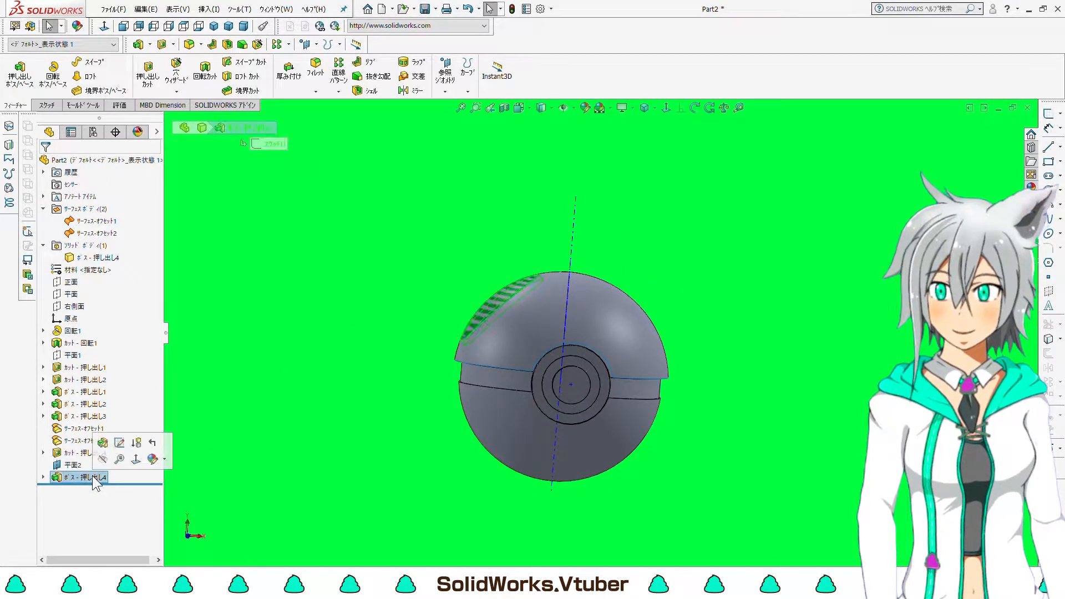
click(402, 90)
click(168, 120)
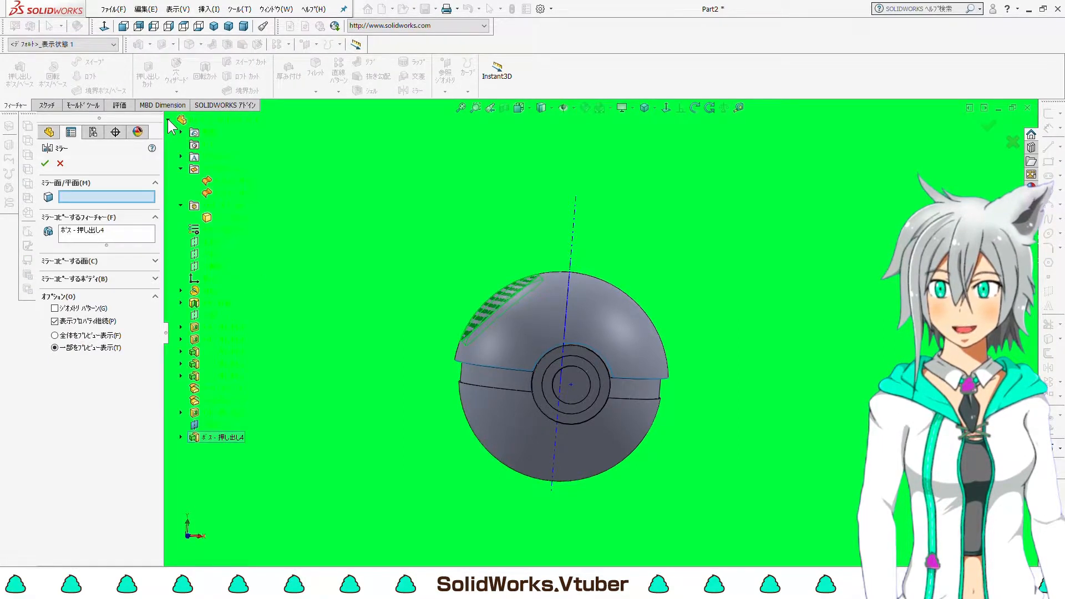
click(206, 268)
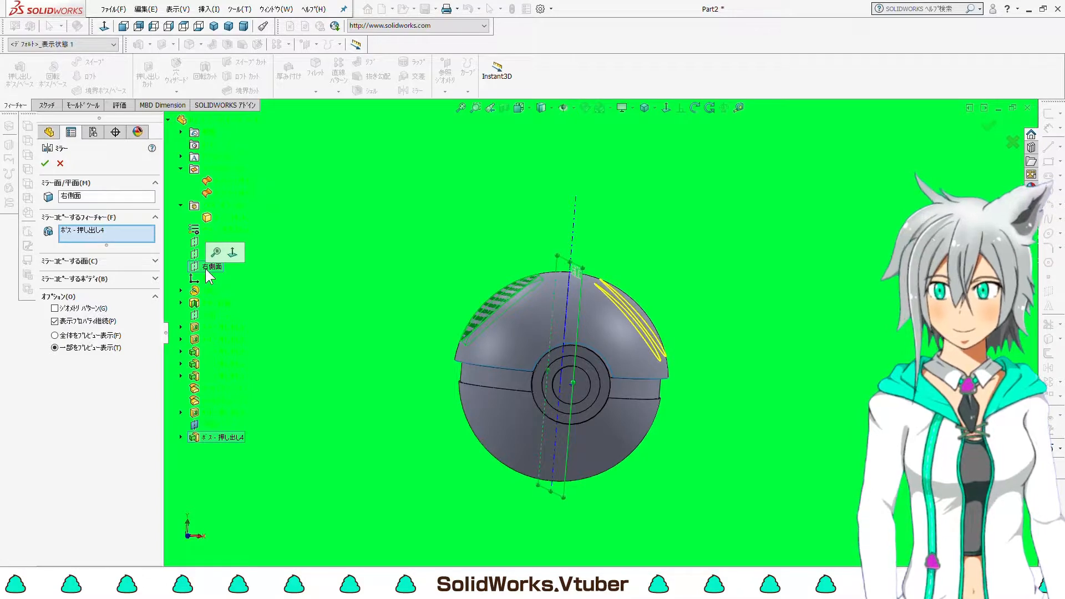
key(Return)
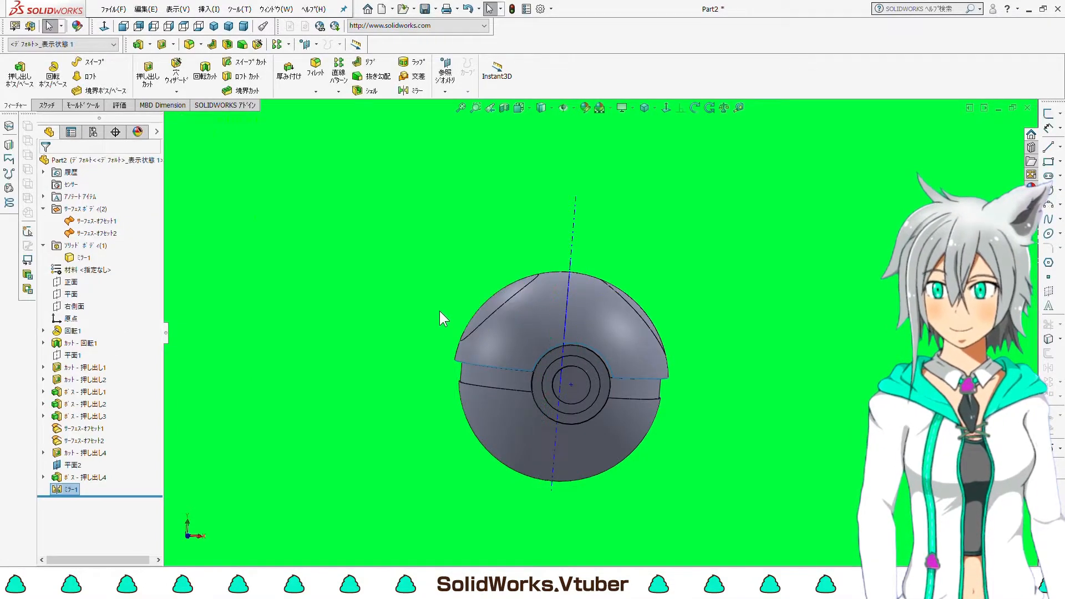
- Hide the offset surface サーフェス-オフセット2 covering the ball's upper half
key(ctrl+7)
click(549, 306)
right_click(549, 306)
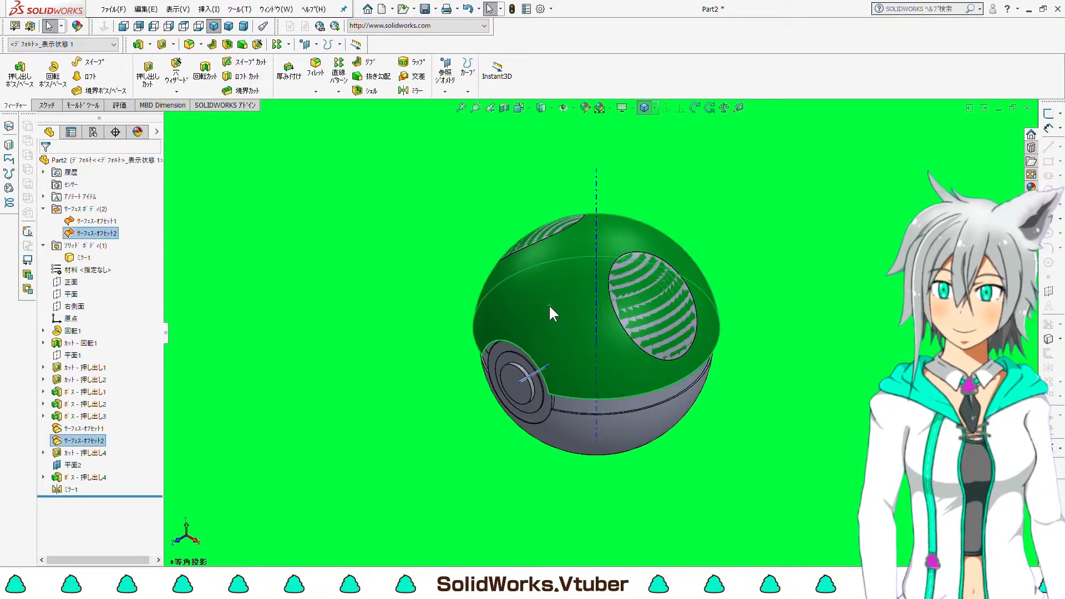
click(578, 291)
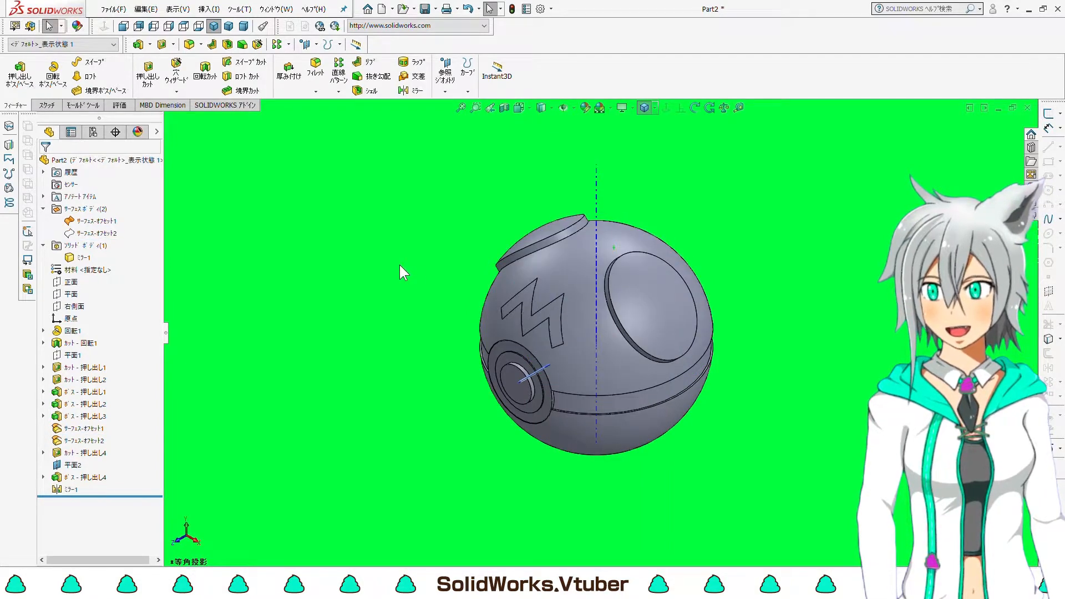
key(ctrl+1)
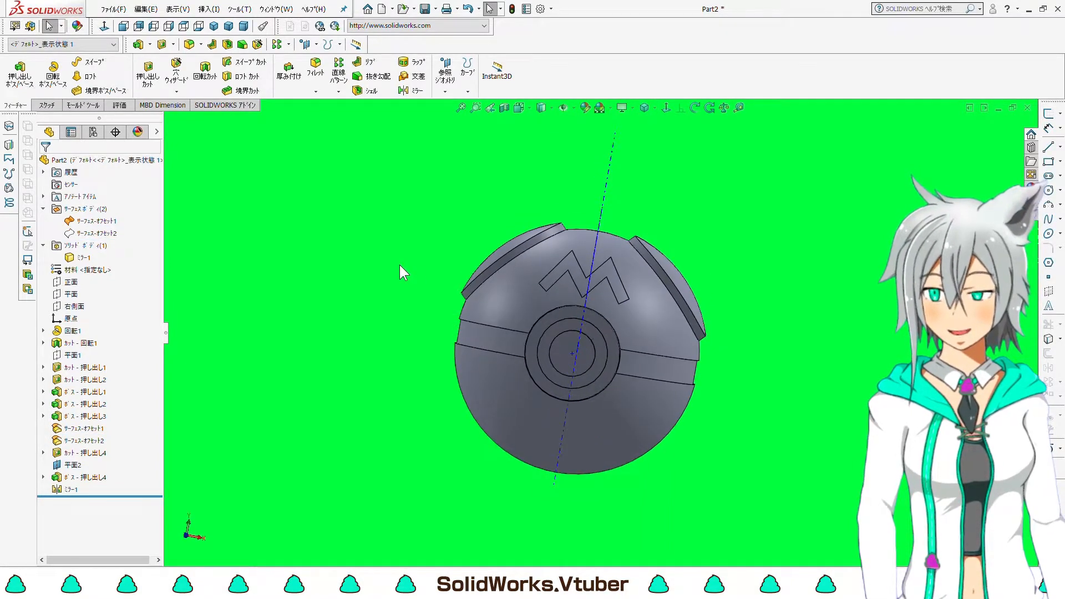
key(ctrl+5)
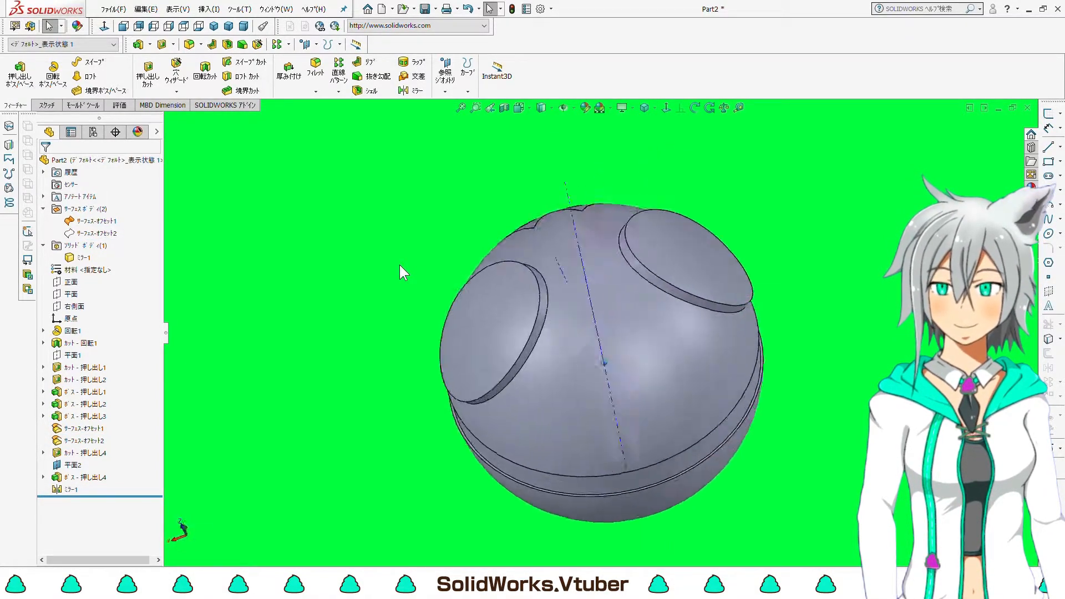
key(ctrl+7)
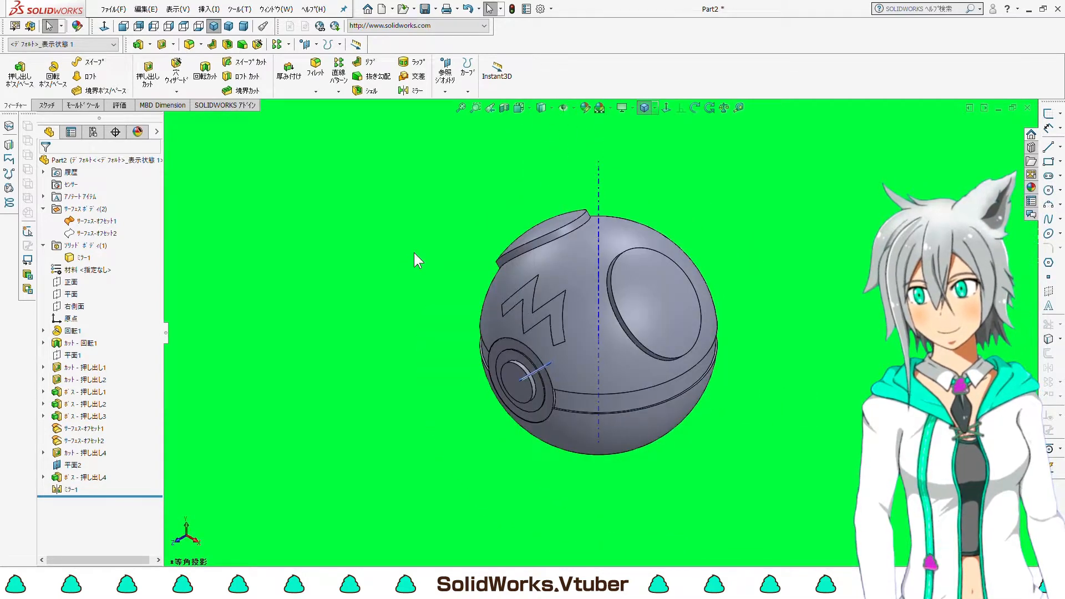
- Turn off the display of temporary axes (一時的な軸) in the model view
click(177, 8)
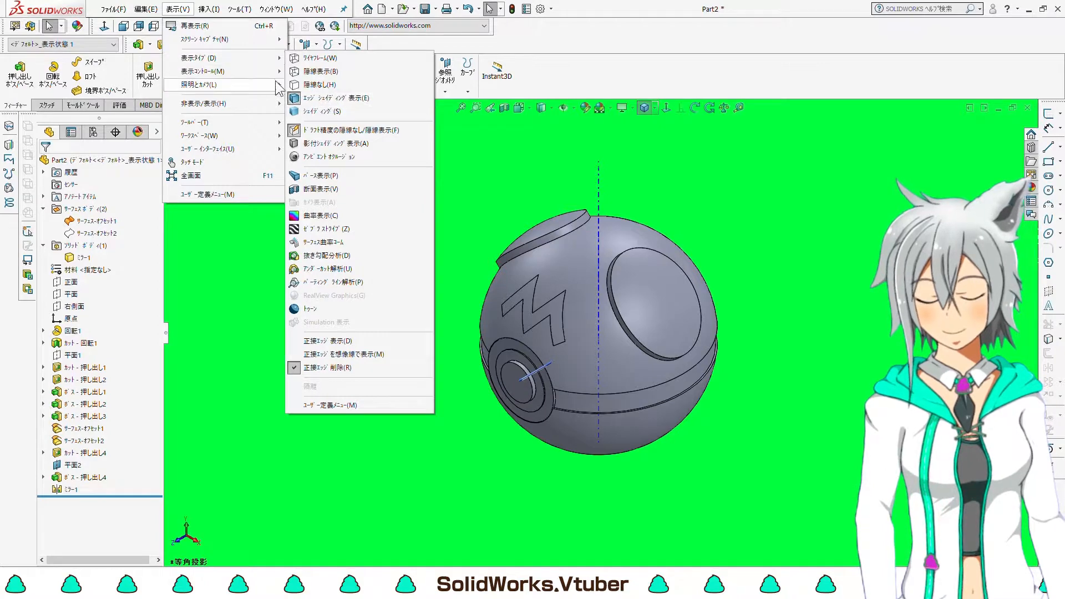
mouse_move(272, 76)
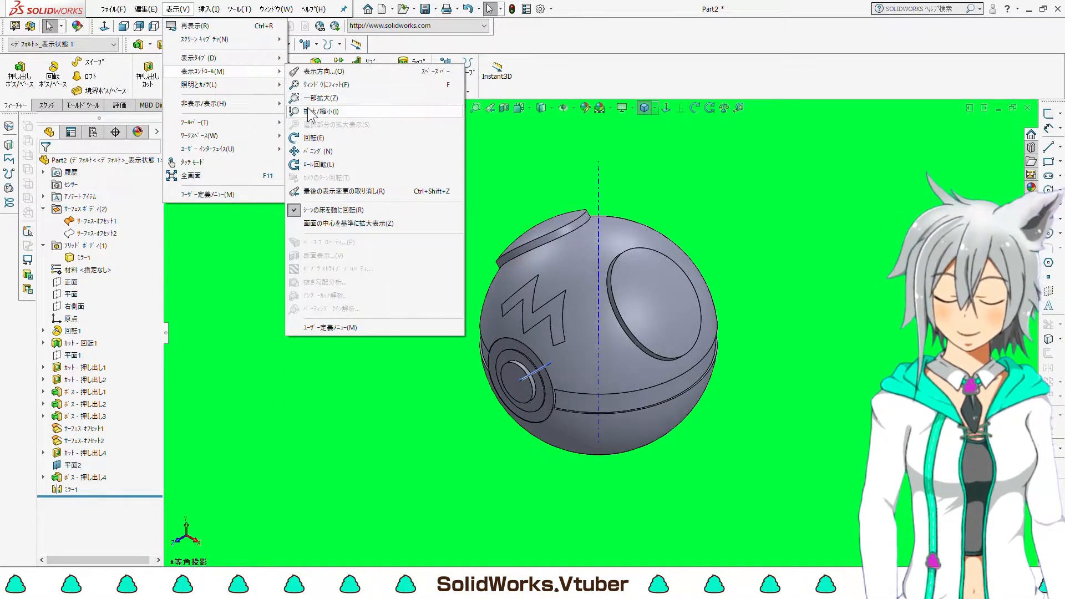
mouse_move(264, 59)
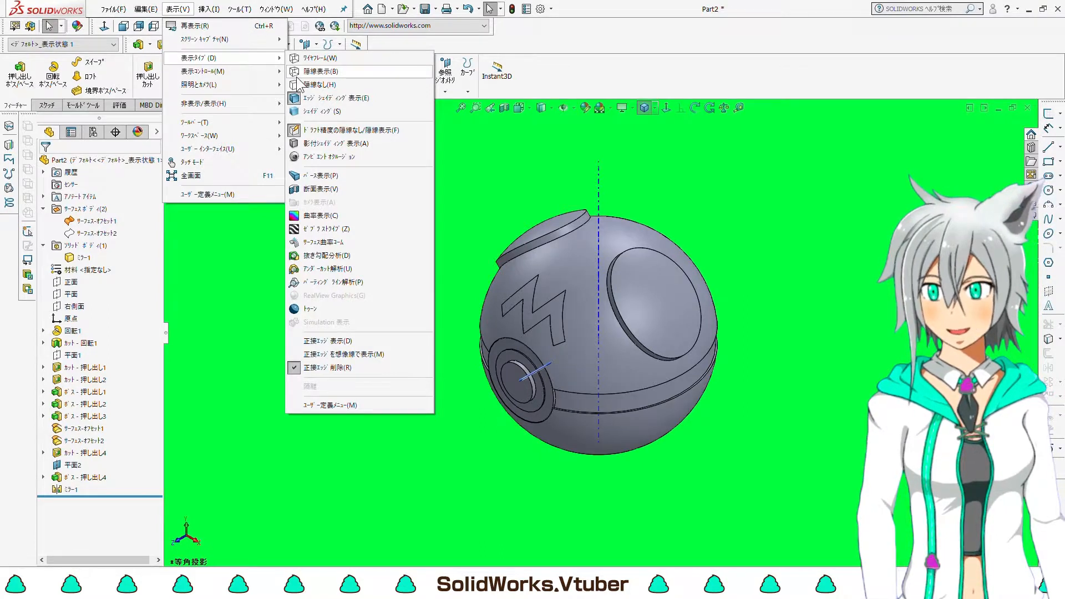
mouse_move(263, 106)
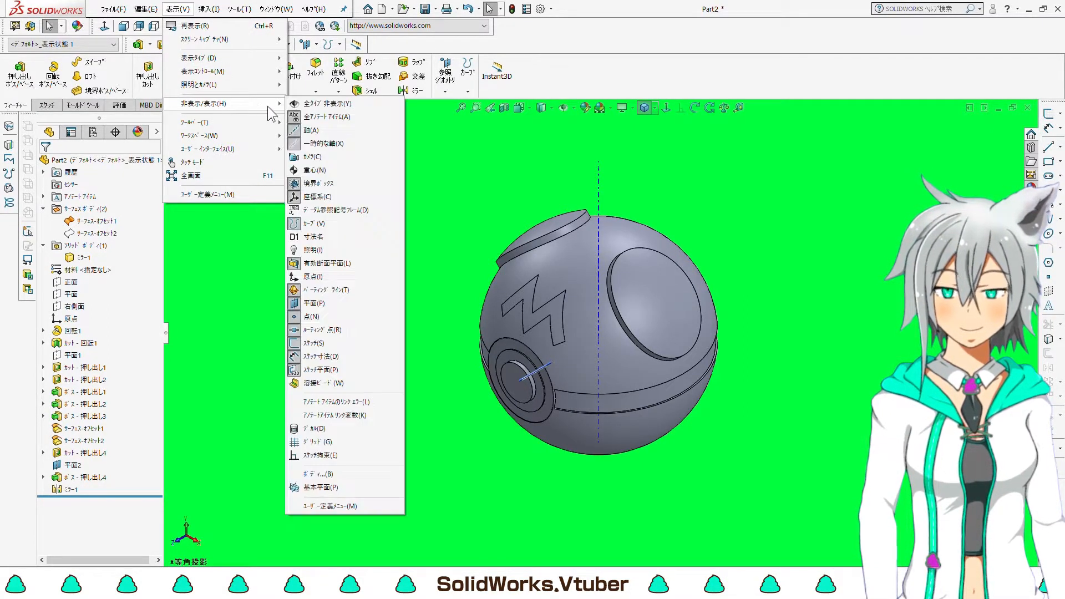
click(328, 144)
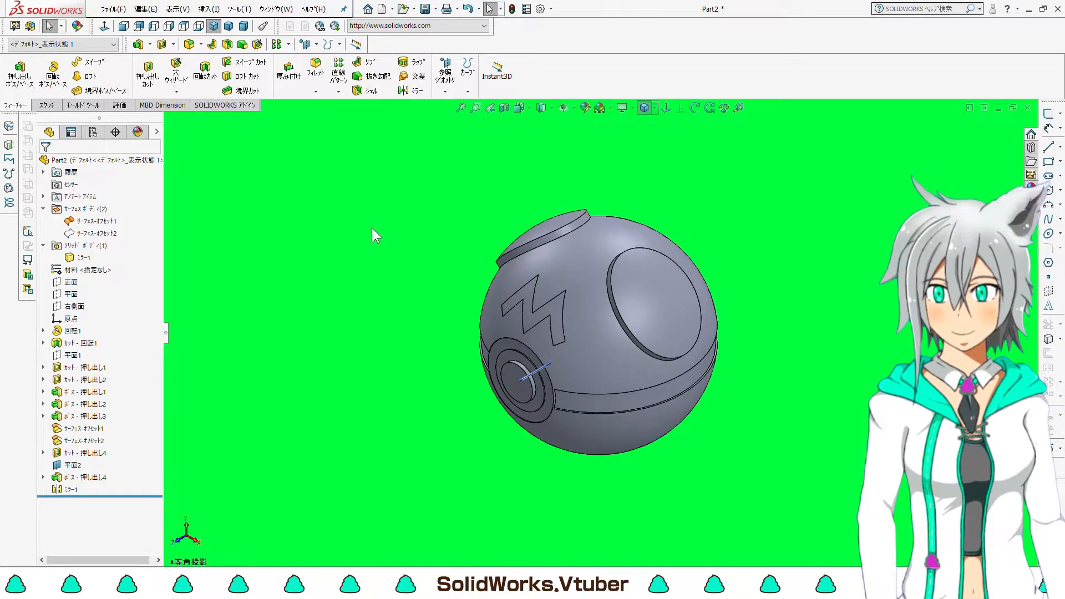
- Hide reference plane 平面2 and return to the isometric view
scroll(620, 387, down, 5)
scroll(545, 357, up, 4)
middle_drag(543, 354, 538, 370)
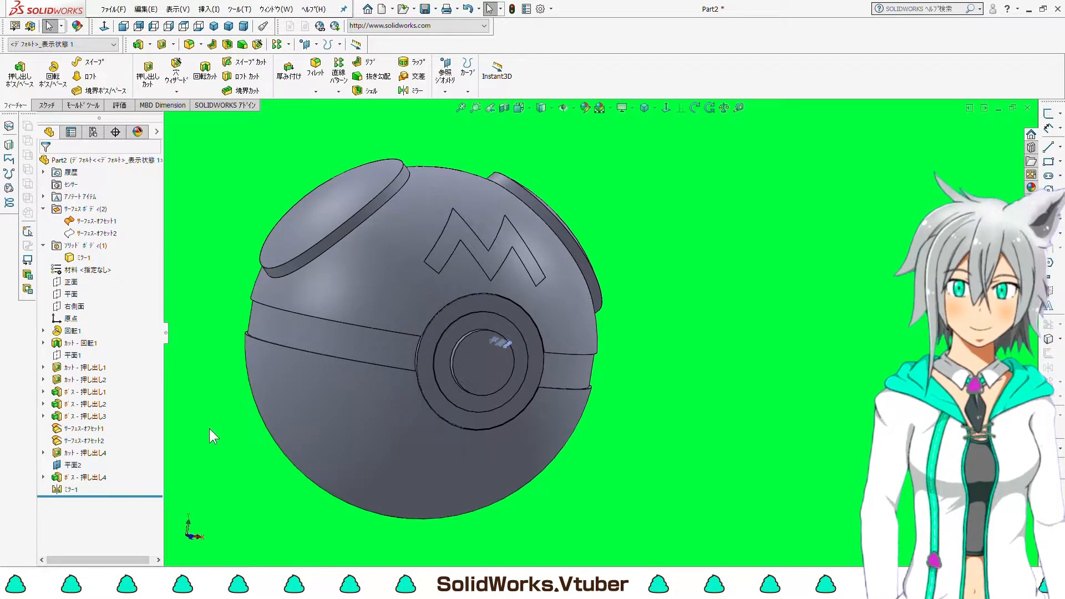
click(72, 465)
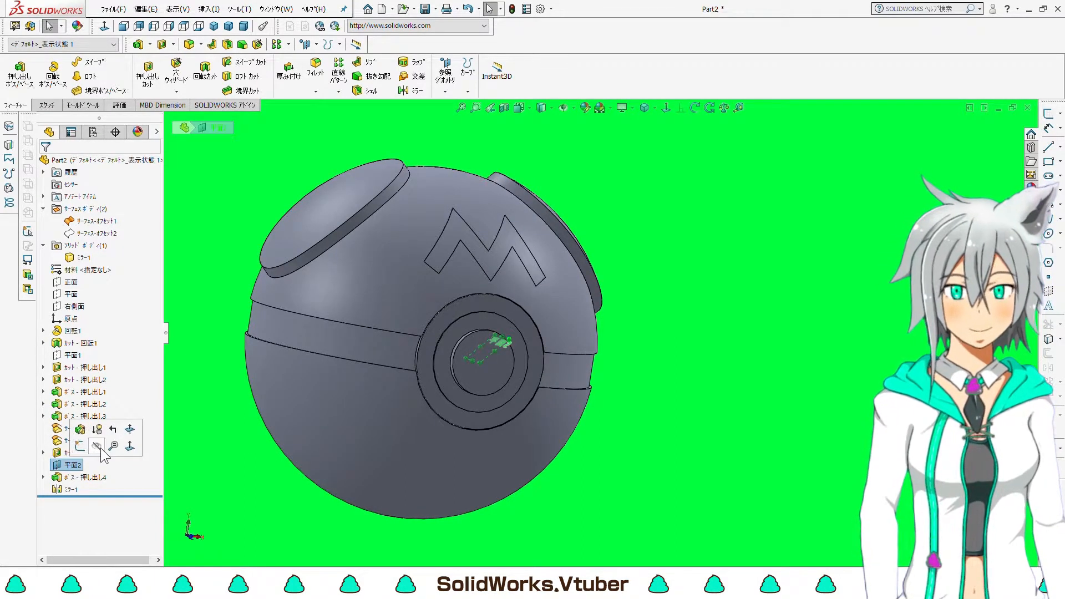
scroll(732, 357, up, 2)
key(ctrl+7)
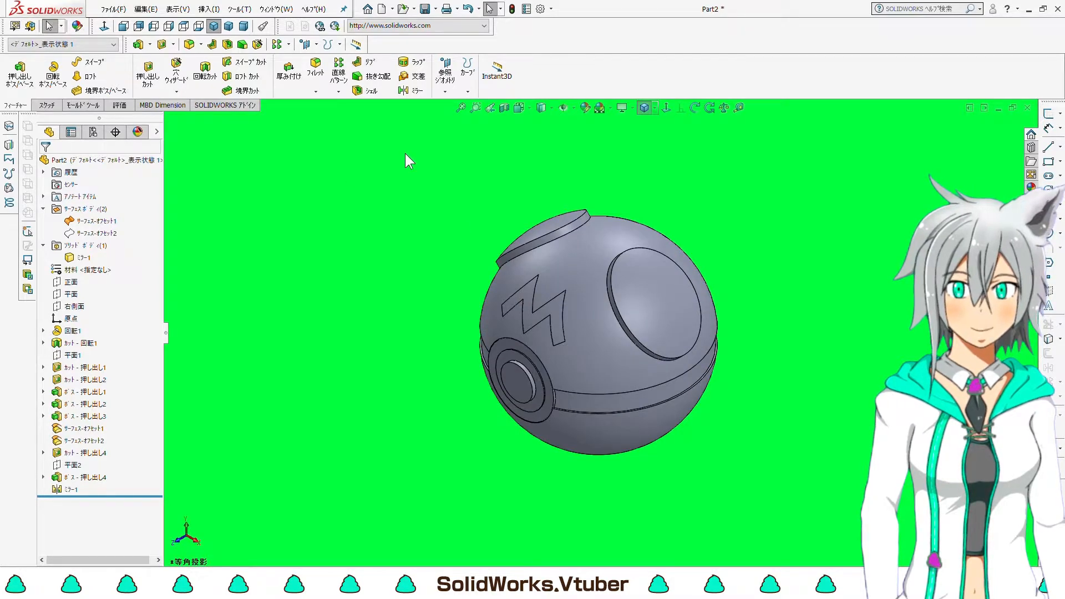
- Fillet the outer edges of both raised elliptical bosses with a 10 mm radius
click(315, 75)
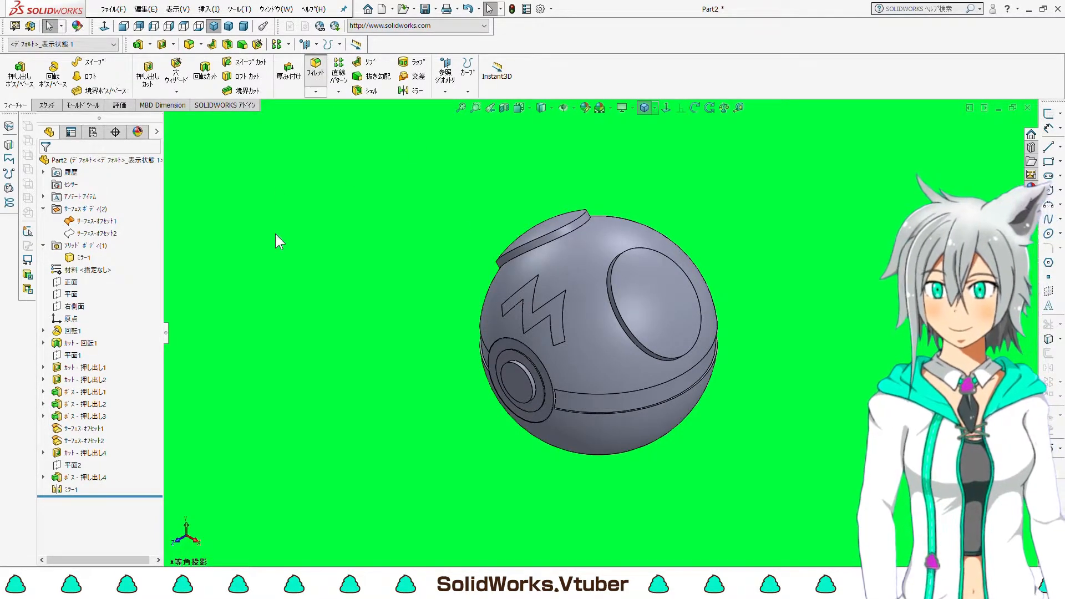
scroll(710, 313, down, 5)
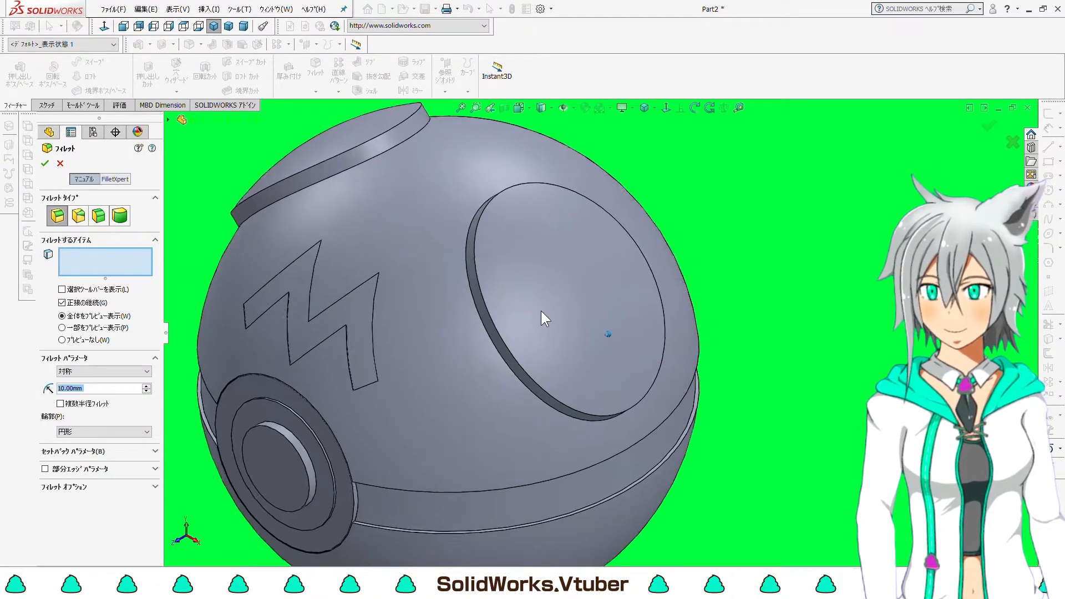
click(517, 323)
scroll(517, 322, up, 3)
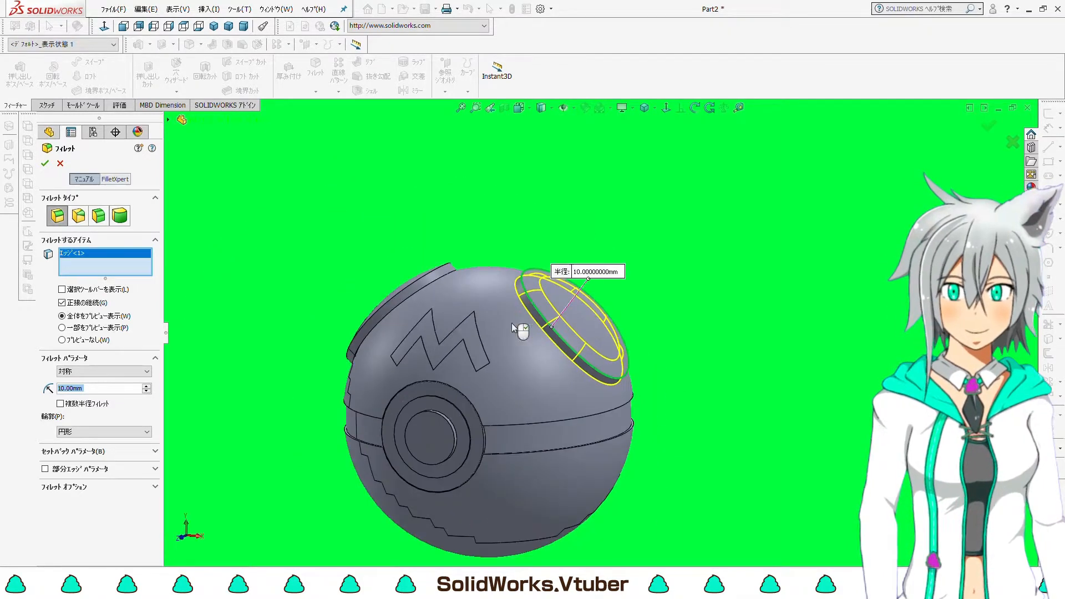
scroll(441, 300, down, 4)
middle_drag(441, 299, 350, 279)
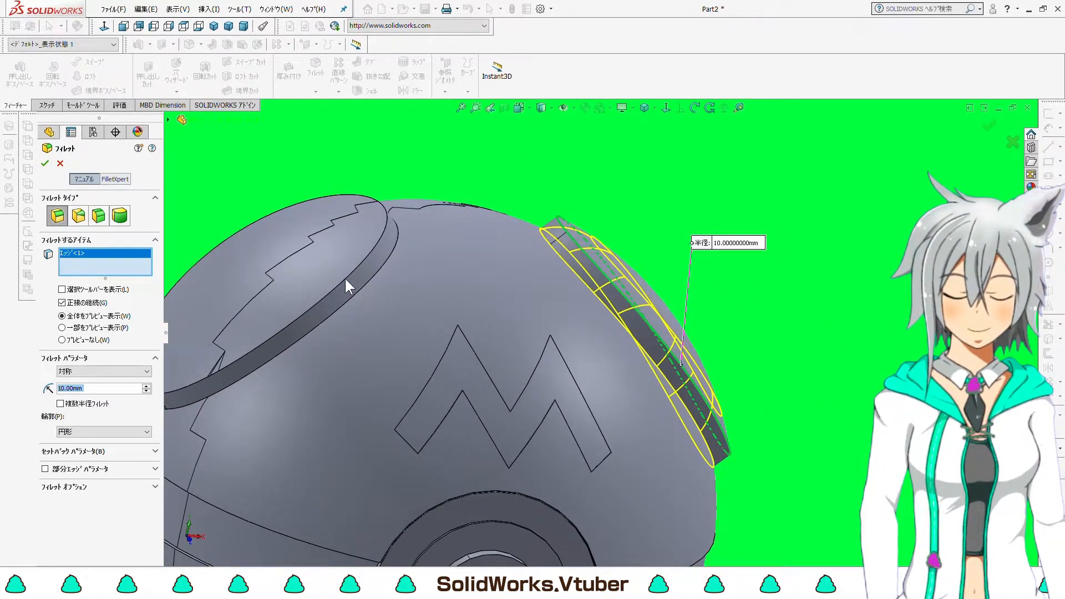
click(345, 277)
scroll(345, 278, up, 3)
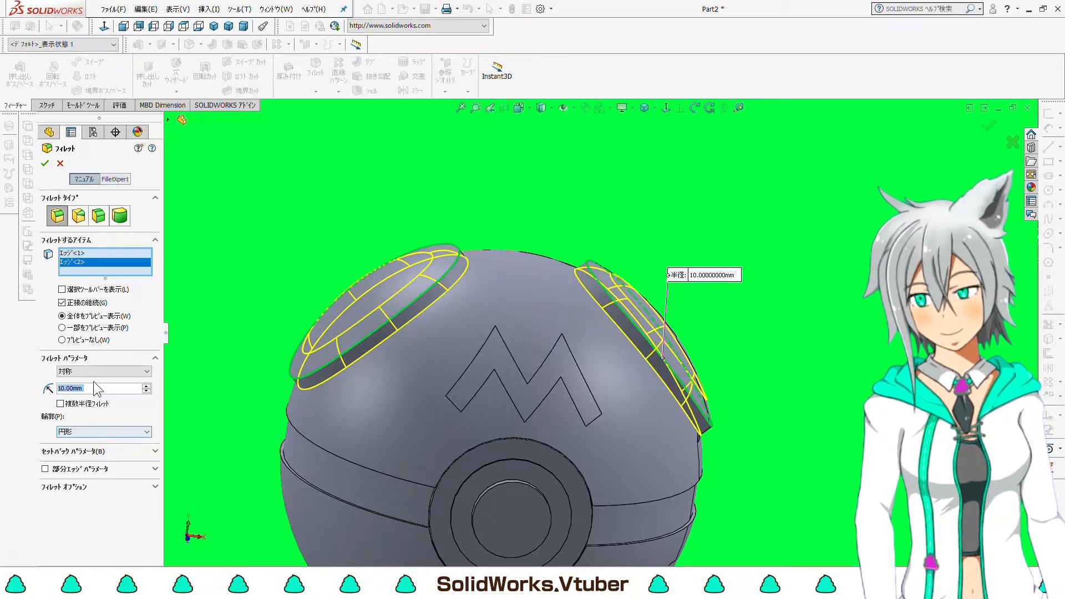
drag(96, 389, 46, 388)
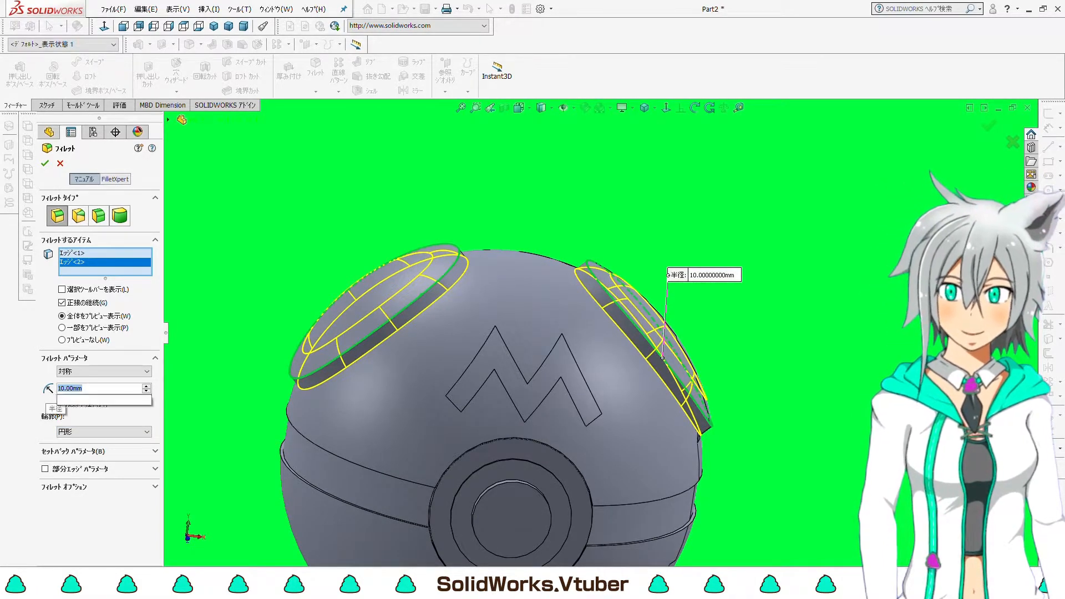
key(Return)
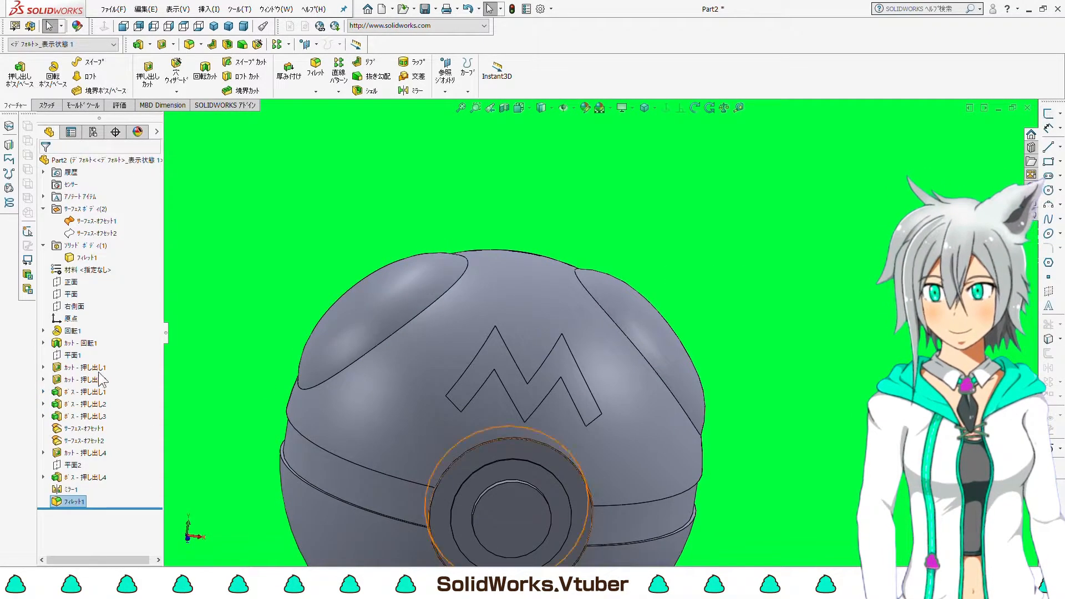
scroll(415, 387, up, 3)
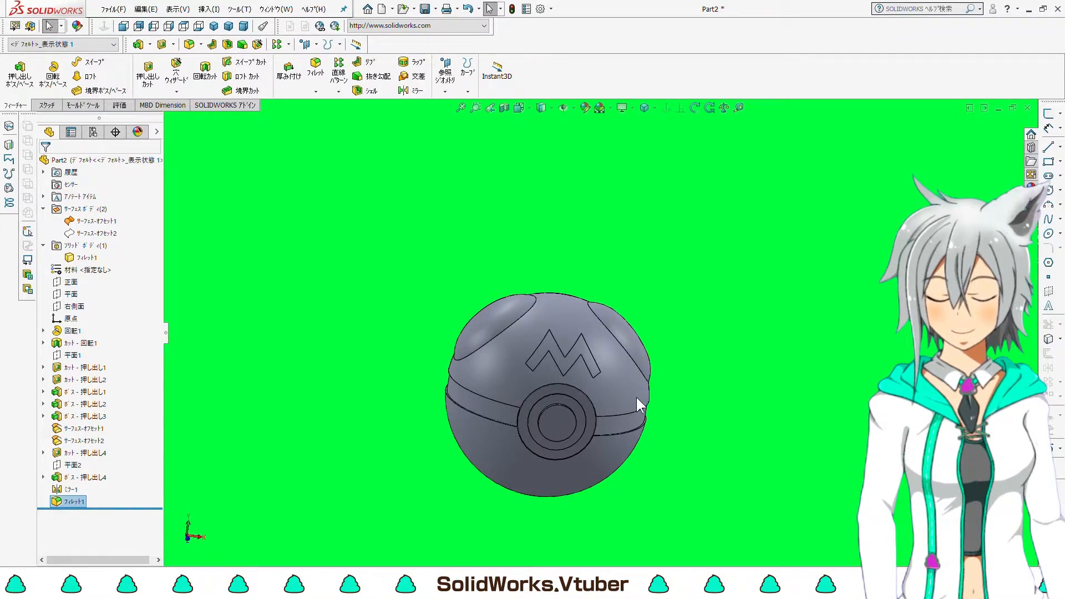
- Colour the ball's upper outer face purple with RGB 162, 0, 255, starting from the 標準 swatch palette
middle_drag(635, 391, 641, 415)
scroll(655, 385, down, 2)
key(ctrl+1)
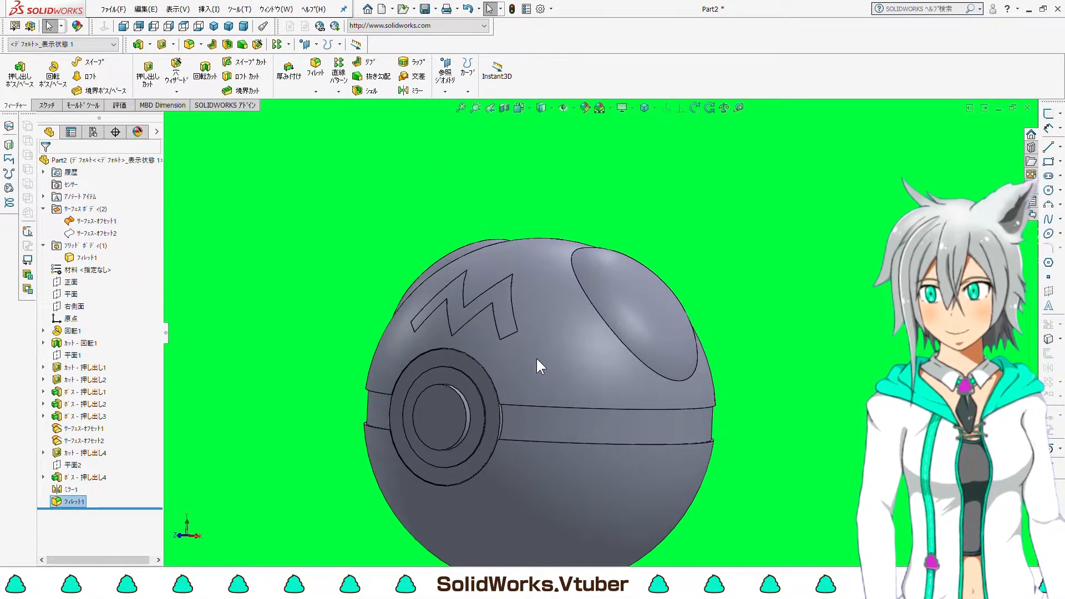
scroll(537, 361, down, 3)
middle_drag(536, 359, 540, 382)
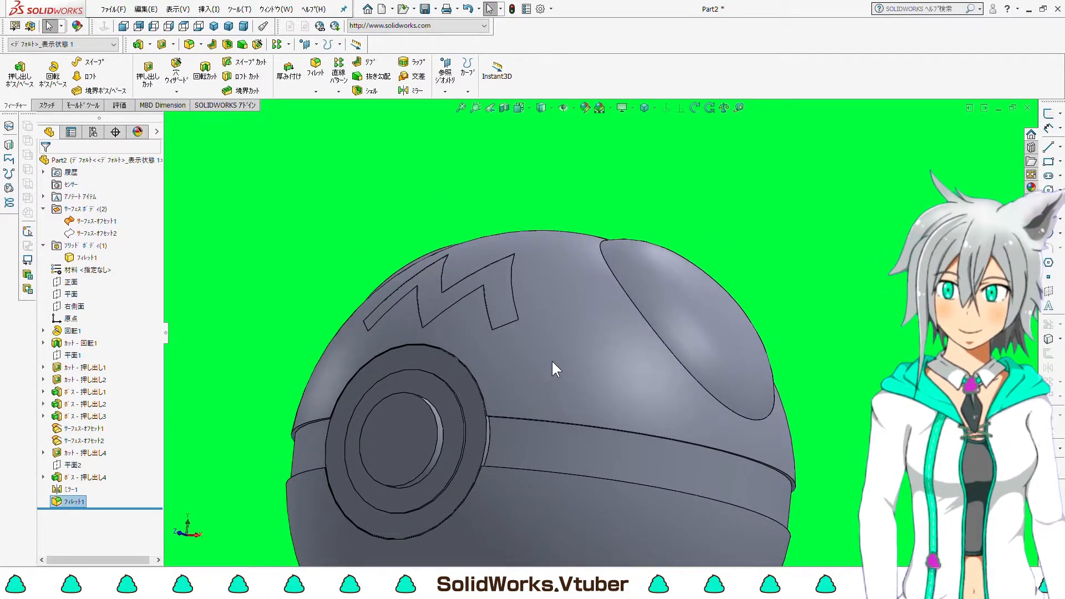
click(551, 360)
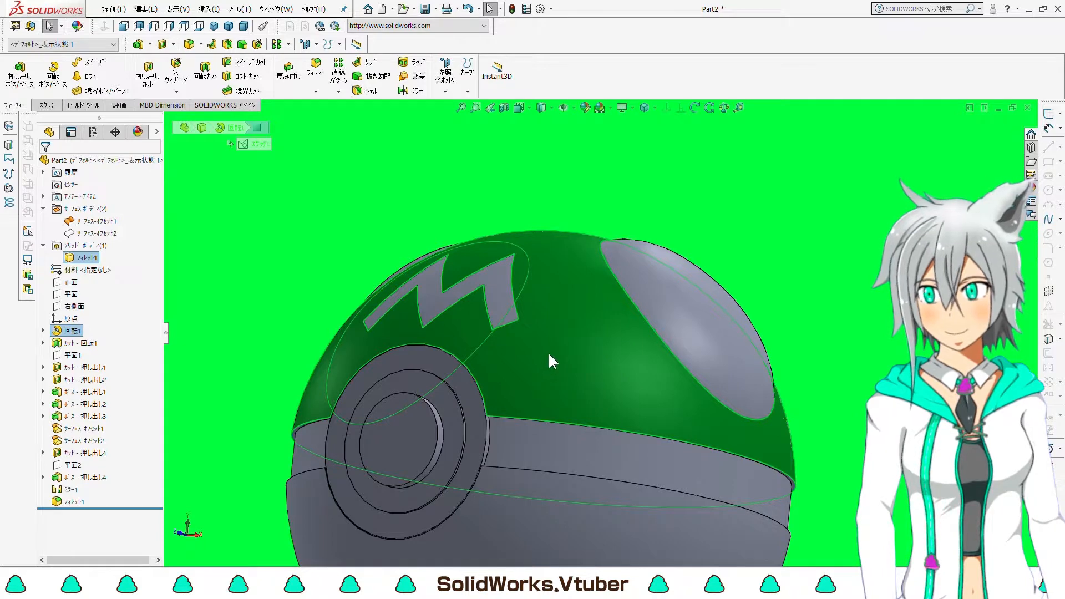
right_click(550, 355)
click(654, 317)
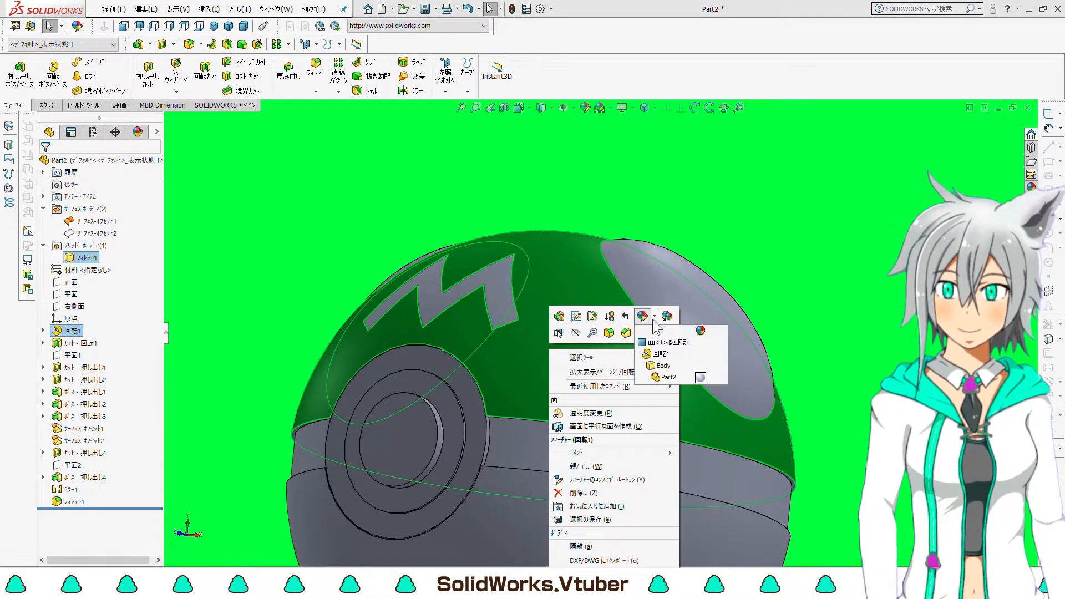
click(654, 347)
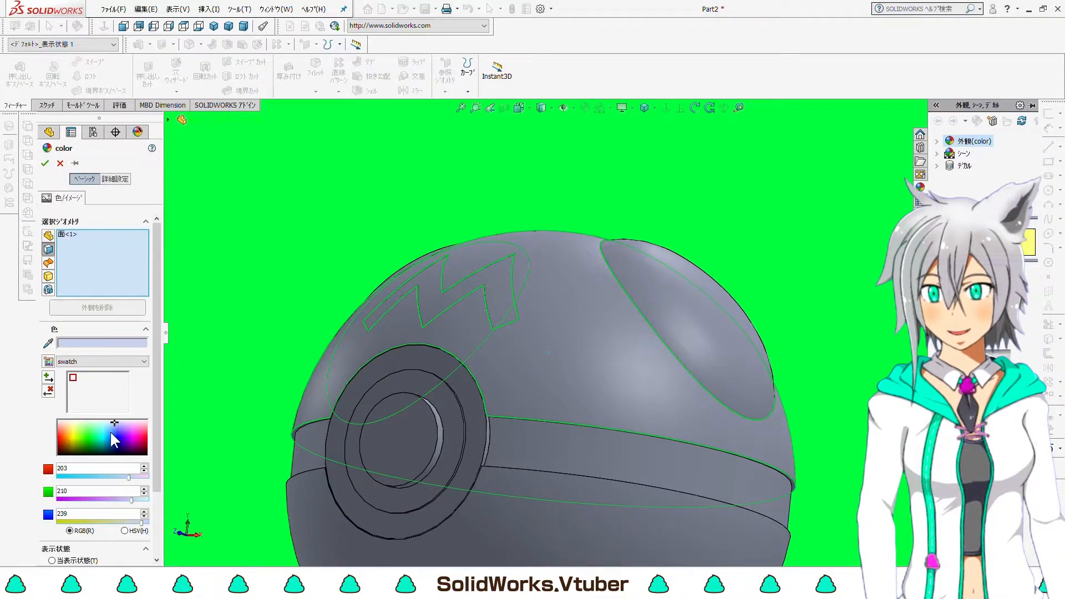
click(125, 364)
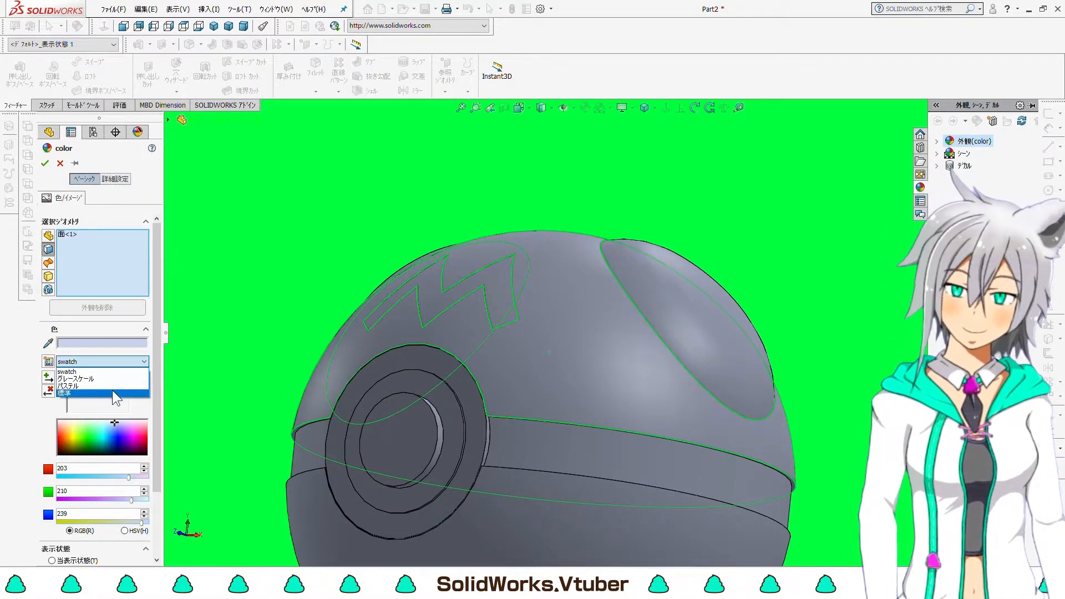
click(113, 390)
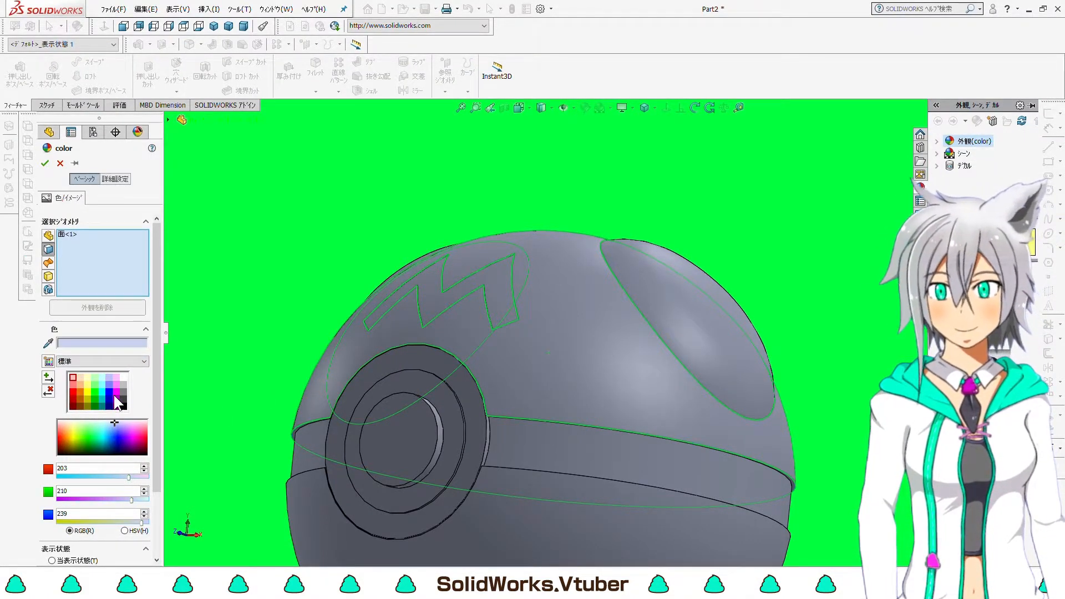
click(116, 392)
click(116, 476)
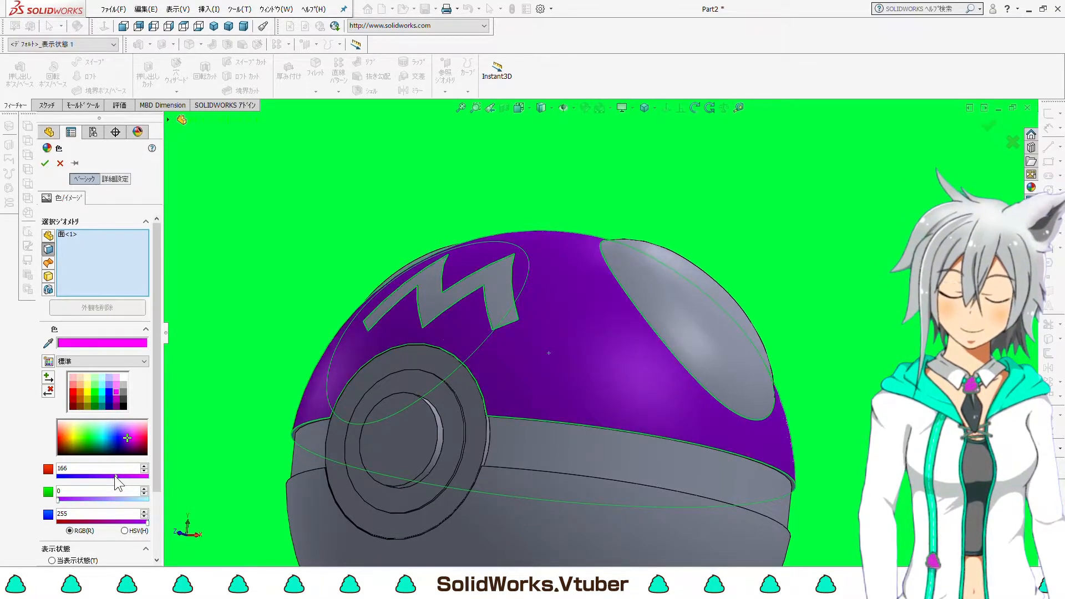
click(124, 477)
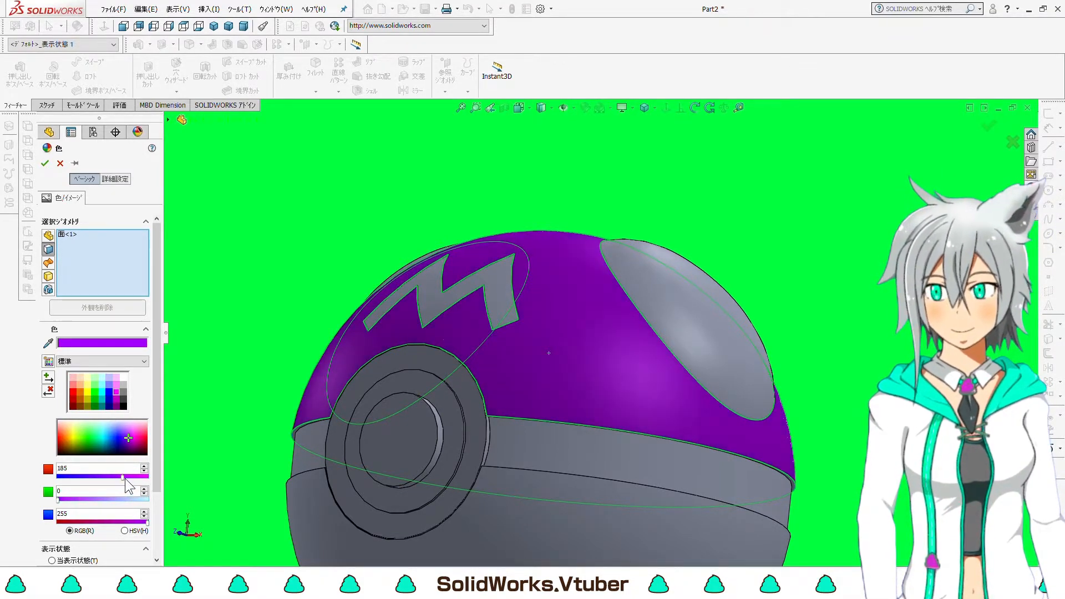
click(115, 477)
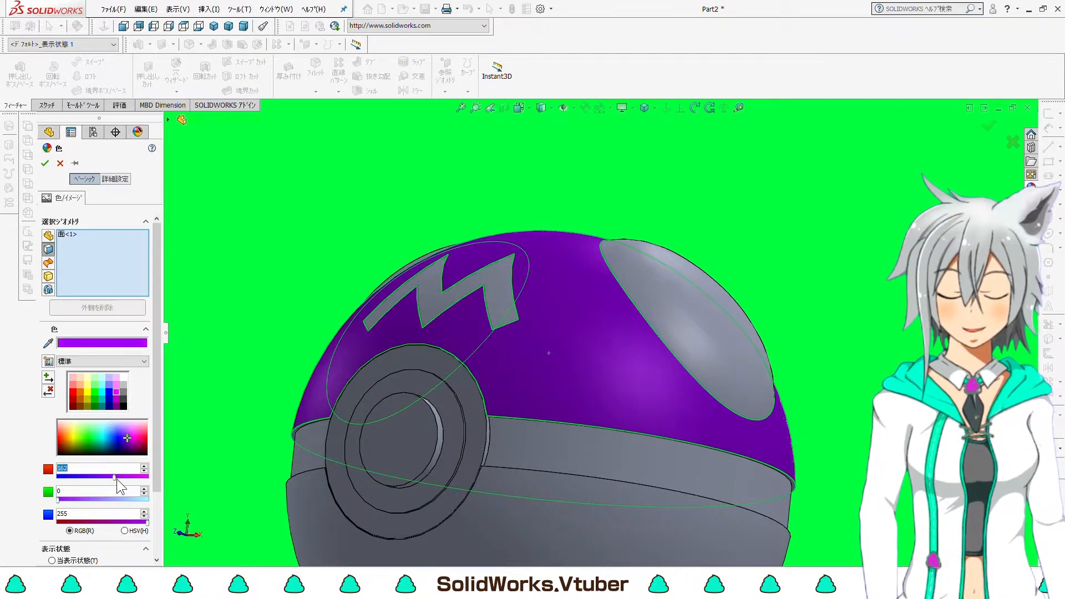
click(45, 163)
- Colour the faces of both elliptical bosses magenta from the standard swatch palette
middle_drag(394, 271, 618, 303)
scroll(702, 313, up, 3)
middle_drag(702, 313, 381, 317)
ctrl+click(351, 292)
right_click(352, 292)
click(395, 257)
click(415, 283)
click(117, 396)
click(45, 164)
- Hide the offset surface サーフェス-オフセット1 that lies over the M emblem
scroll(616, 355, down, 3)
mouse_move(638, 483)
middle_down()
mouse_move(651, 411)
mouse_move(621, 494)
middle_up()
scroll(631, 347, down, 3)
click(630, 347)
scroll(631, 347, up, 5)
key(Escape)
click(102, 222)
click(125, 195)
- Colour all faces of the cut M emblem white (RGB 255, 255, 255), including its thin side walls
click(634, 350)
scroll(627, 355, down, 6)
scroll(627, 355, up, 5)
scroll(564, 368, down, 5)
scroll(563, 368, up, 6)
scroll(502, 342, down, 6)
middle_drag(508, 373, 644, 275)
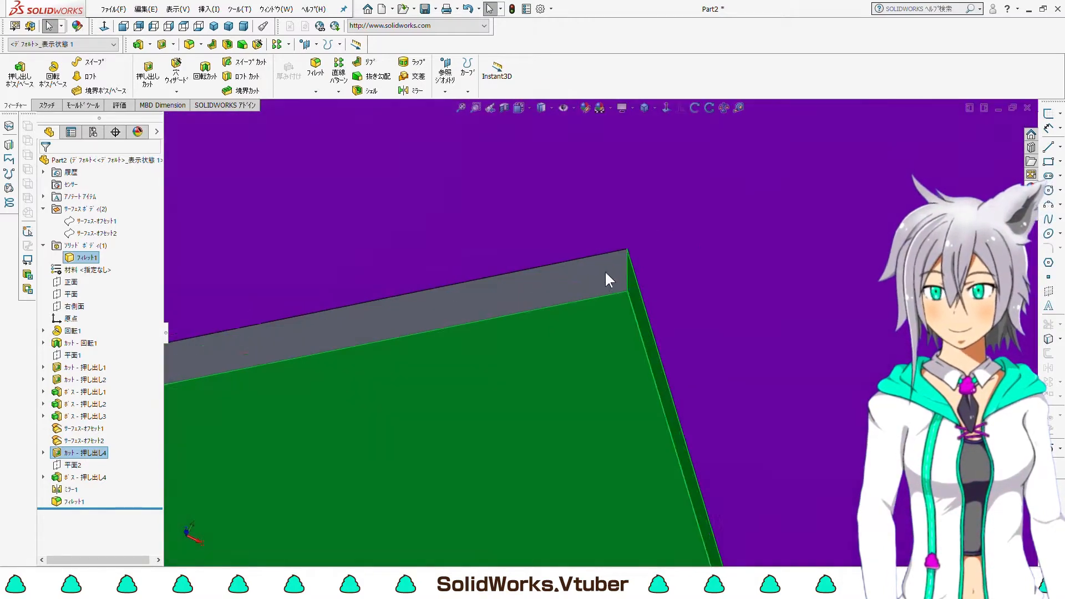
scroll(641, 268, up, 6)
middle_drag(686, 368, 468, 331)
scroll(691, 420, down, 6)
ctrl+click(468, 331)
scroll(468, 330, up, 6)
right_click(613, 292)
click(661, 277)
click(685, 290)
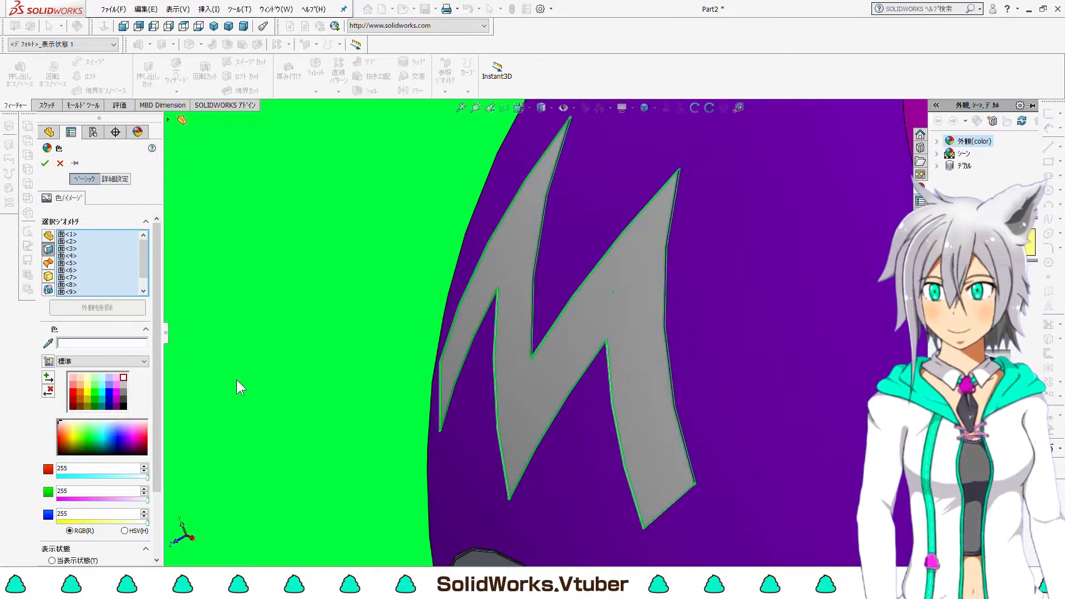
scroll(241, 380, up, 8)
click(45, 163)
- Apply one uniform purple to the upper shell and its thin rim faces along the groove and button cutout
middle_drag(554, 416, 604, 365)
scroll(604, 365, down, 5)
click(589, 321)
scroll(551, 291, up, 5)
scroll(667, 225, down, 5)
middle_drag(551, 291, 627, 266)
scroll(550, 282, down, 10)
click(515, 314)
ctrl+click(435, 290)
ctrl+click(430, 307)
scroll(588, 305, up, 5)
right_click(568, 285)
click(617, 255)
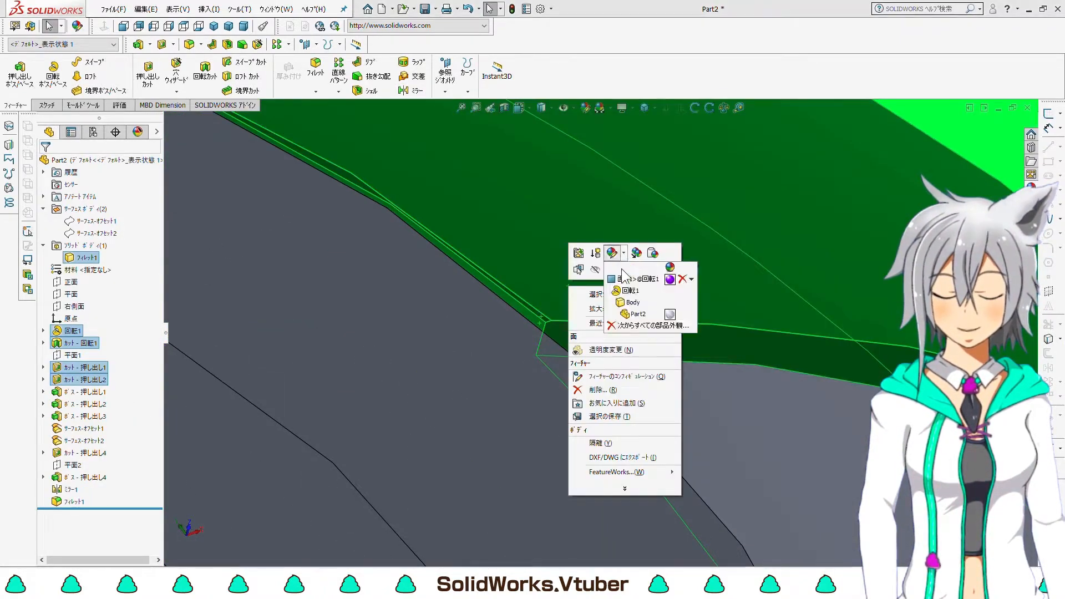
click(670, 279)
click(127, 446)
click(44, 163)
scroll(473, 279, up, 8)
middle_drag(474, 280, 489, 178)
click(645, 266)
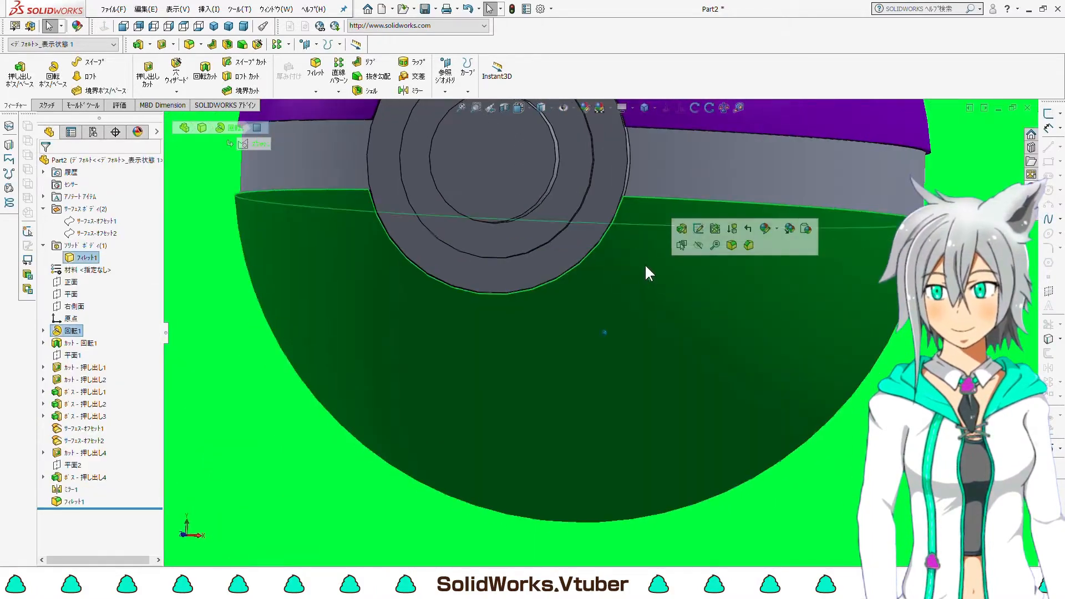
scroll(627, 200, down, 8)
middle_drag(627, 200, 585, 258)
ctrl+click(586, 257)
scroll(550, 292, up, 8)
middle_drag(550, 292, 460, 285)
scroll(454, 288, down, 8)
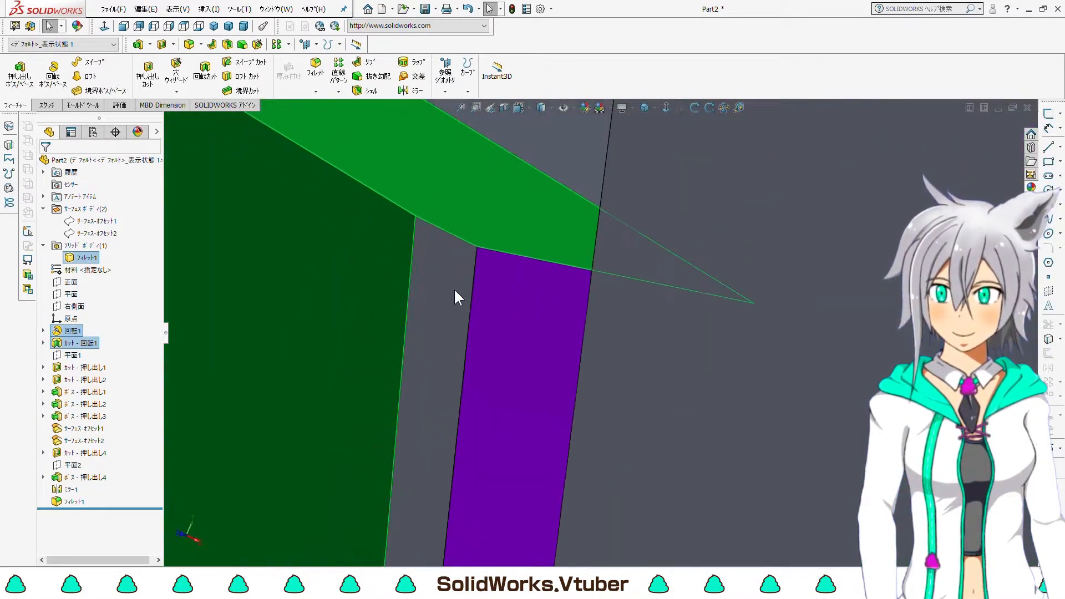
ctrl+click(453, 288)
scroll(471, 294, up, 8)
scroll(595, 335, down, 8)
ctrl+click(605, 333)
scroll(624, 315, up, 15)
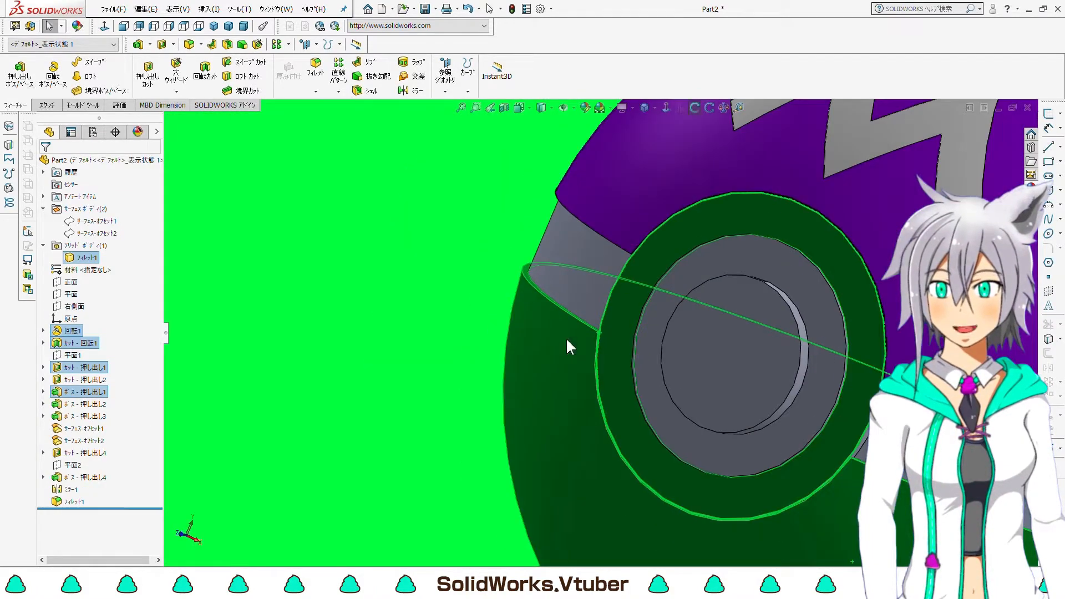
middle_drag(567, 339, 574, 287)
key(Escape)
- Colour the central button, its inner disc and the lower shell with its rim faces white (RGB 255, 255, 255)
click(689, 342)
scroll(627, 355, down, 6)
ctrl+click(625, 367)
ctrl+click(566, 387)
scroll(501, 414, up, 5)
ctrl+click(466, 408)
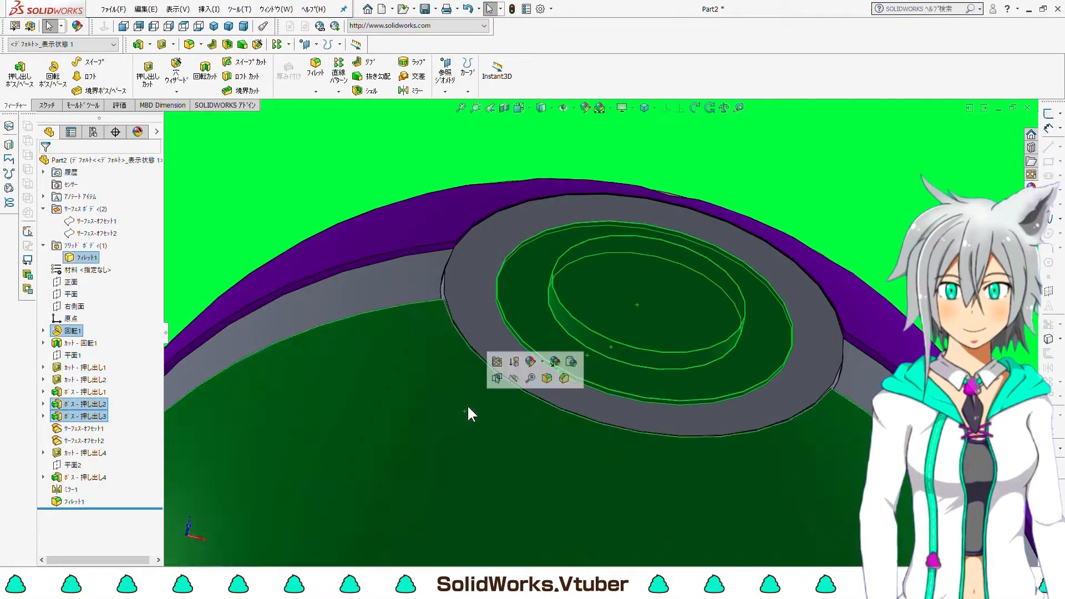
middle_drag(467, 405, 562, 397)
scroll(562, 397, down, 10)
ctrl+click(457, 326)
right_click(456, 321)
click(501, 290)
click(524, 305)
click(123, 378)
scroll(410, 354, up, 4)
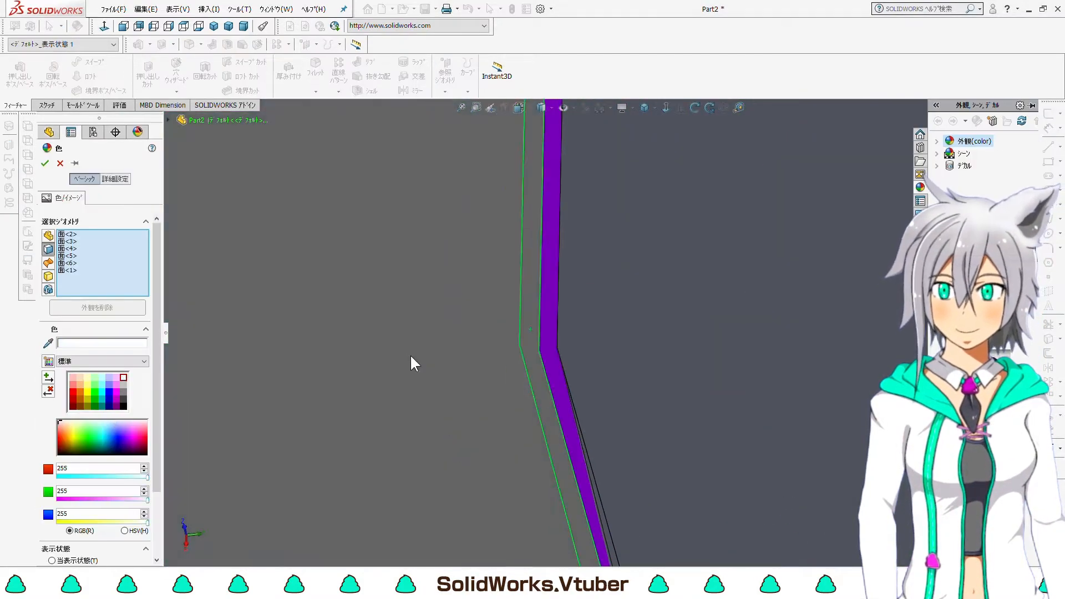
scroll(411, 355, up, 10)
click(45, 163)
- Colour the groove band around the ball and the outer ring around the button black
middle_drag(527, 283, 553, 385)
click(552, 385)
scroll(524, 366, down, 6)
ctrl+click(495, 305)
middle_drag(493, 305, 518, 306)
ctrl+click(518, 306)
scroll(518, 306, up, 9)
right_click(634, 354)
click(679, 322)
click(694, 338)
click(124, 404)
click(45, 163)
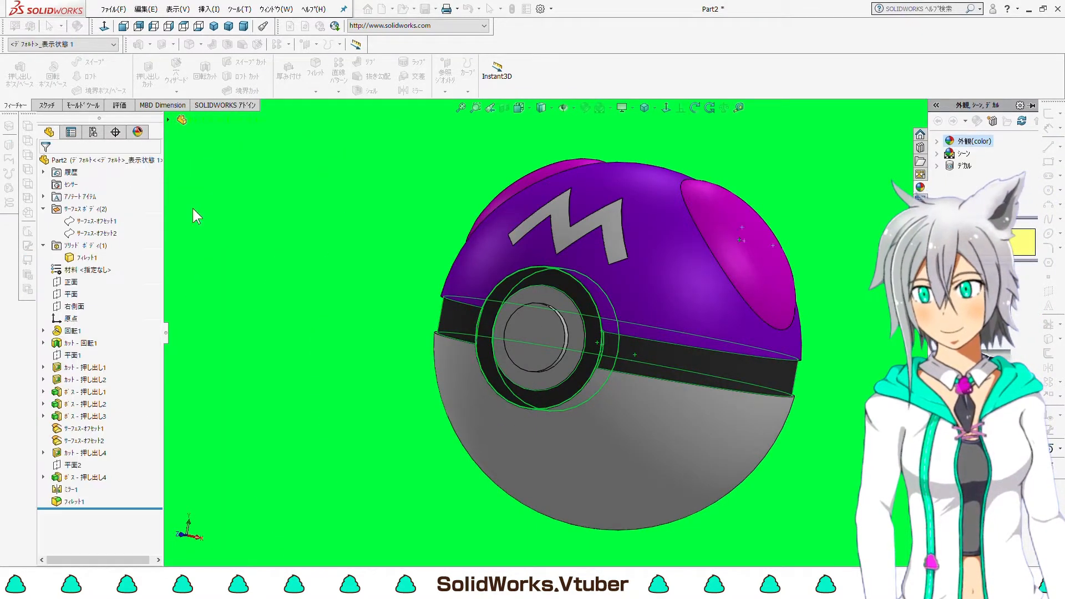
- Show the ball in isometric view and set the brightness of directional light 1 to 0.8
key(ctrl+7)
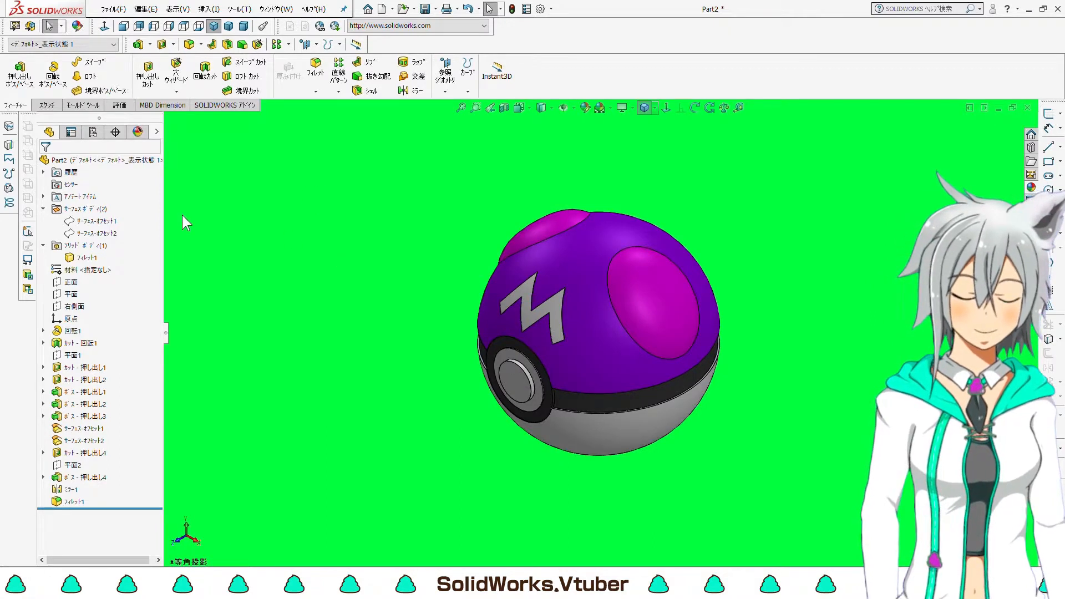
click(639, 110)
click(634, 148)
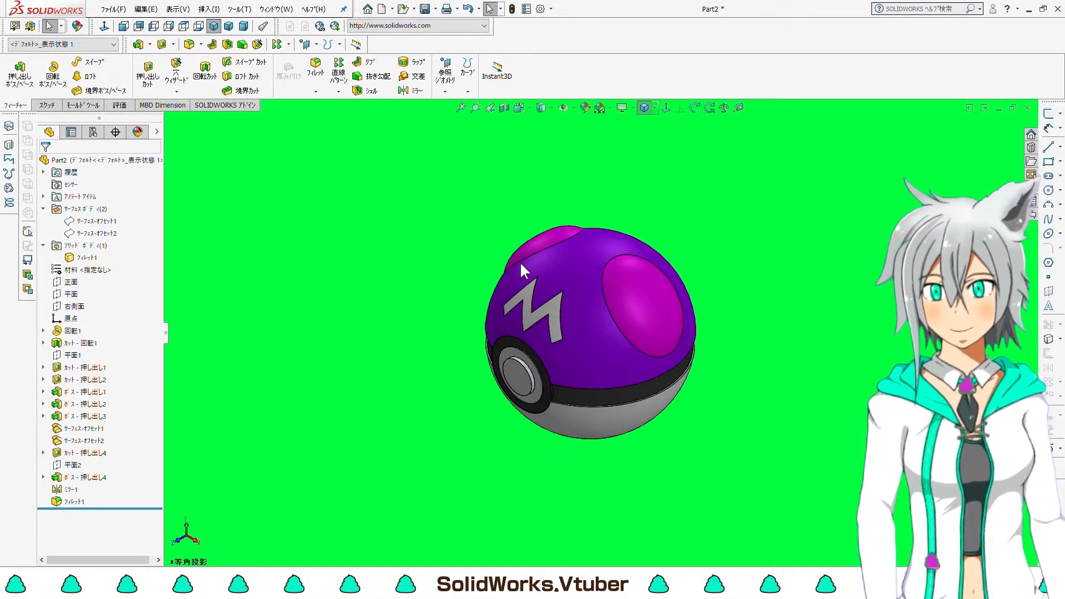
right_click(134, 164)
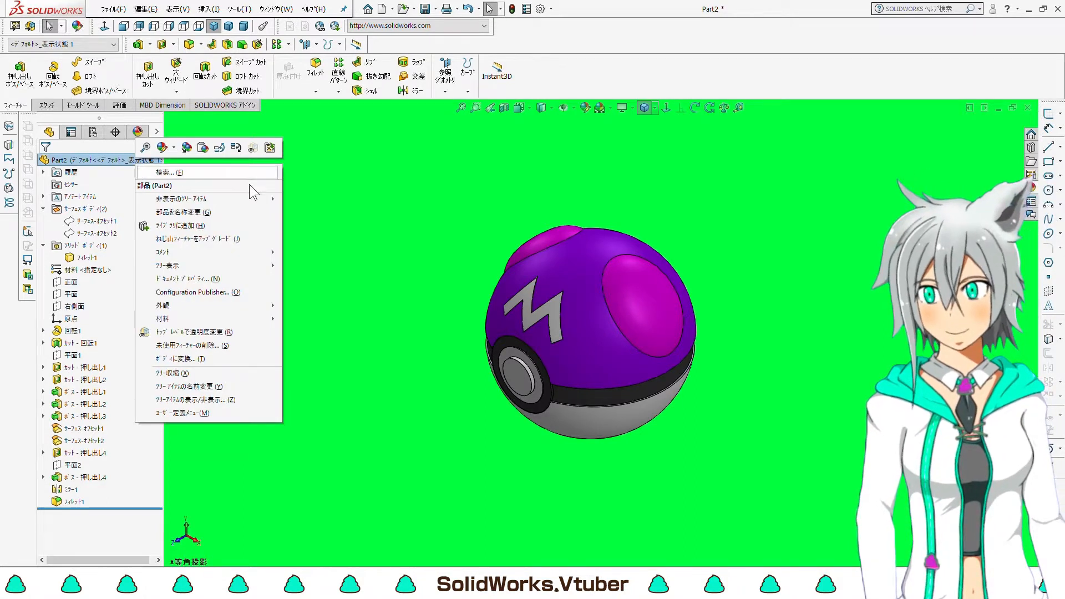
mouse_move(275, 198)
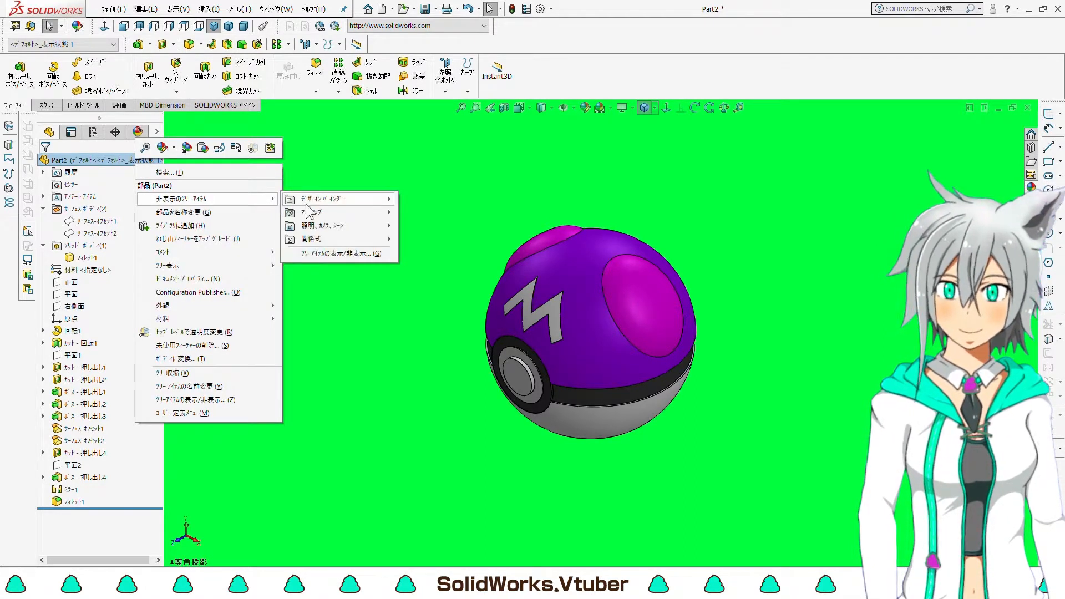
mouse_move(389, 224)
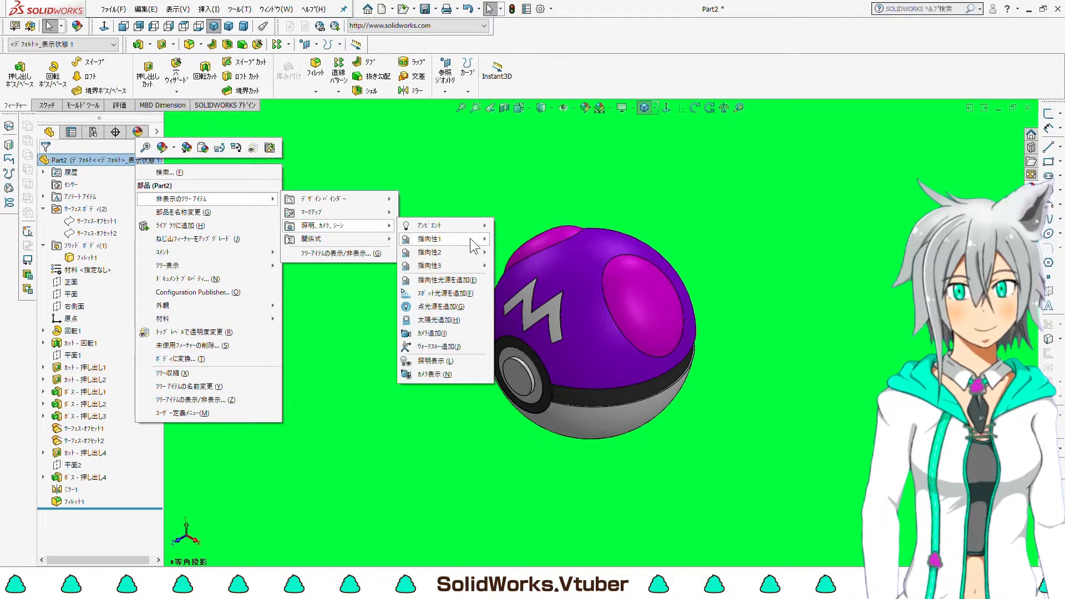
mouse_move(485, 242)
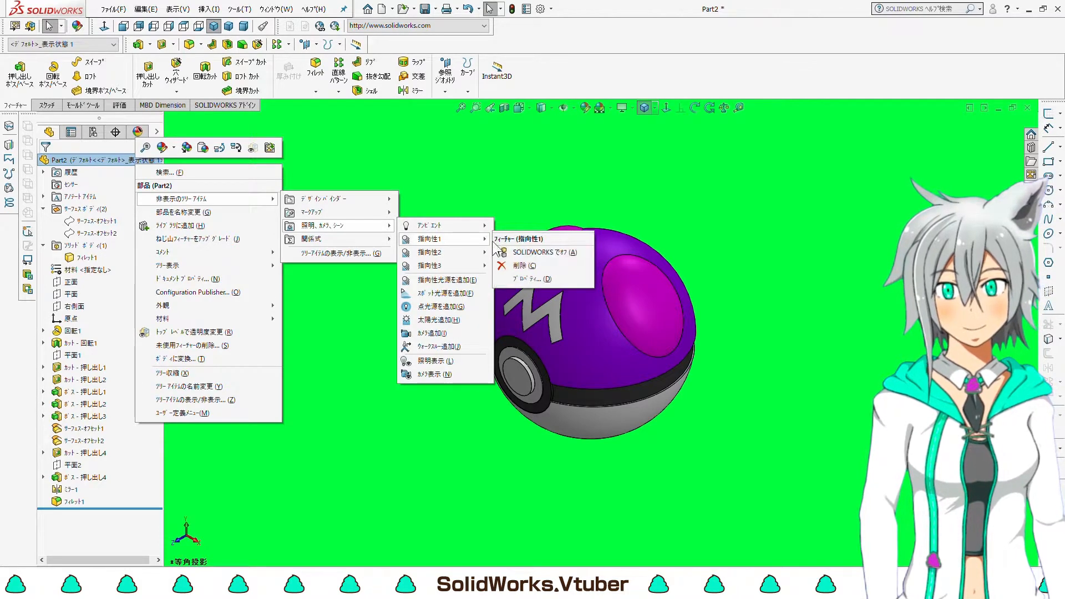
click(543, 276)
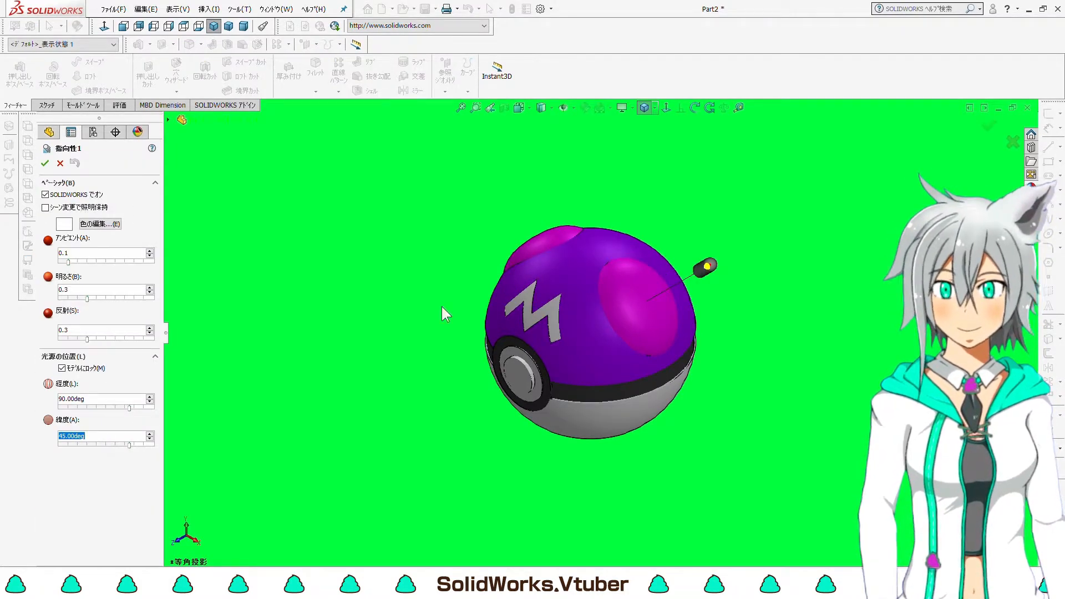
click(125, 299)
click(138, 298)
click(142, 299)
click(143, 298)
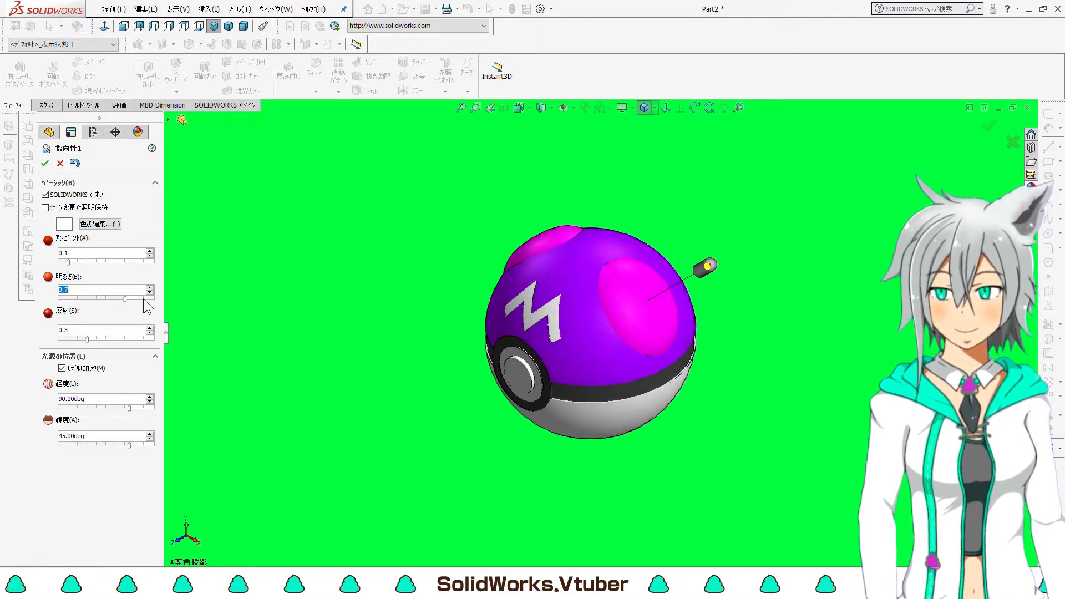
click(144, 298)
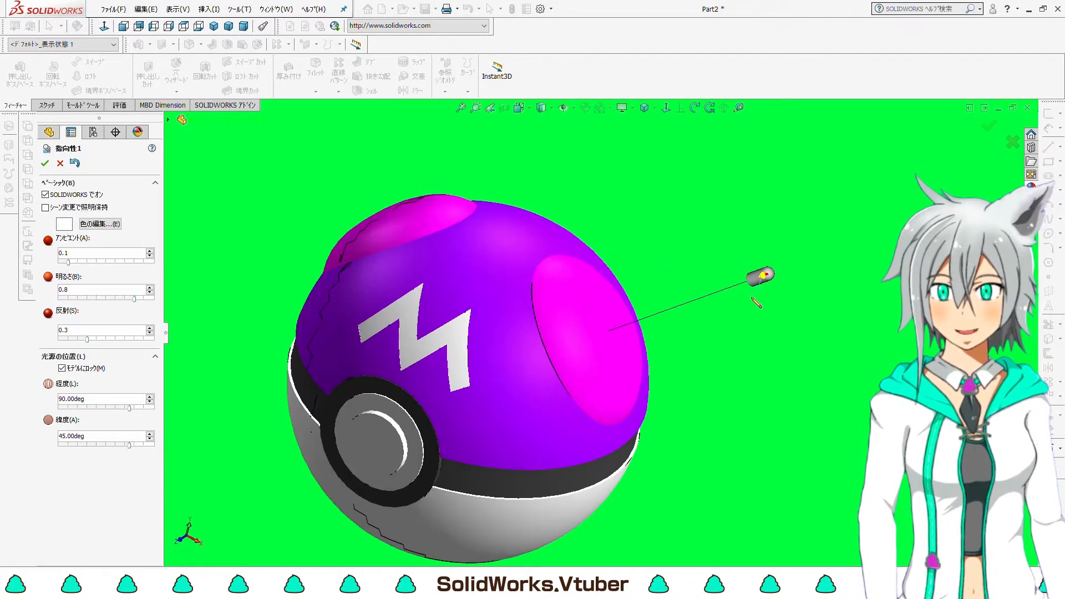
click(45, 163)
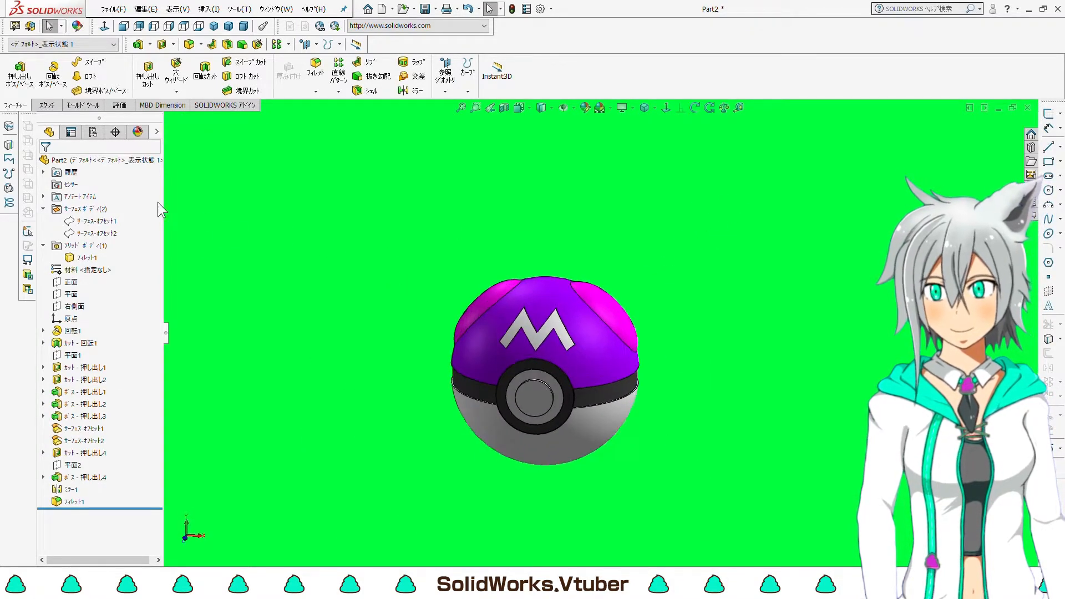
- Reposition directional light 2 in front of and below the ball, at about -45° longitude and -24° latitude
right_click(97, 160)
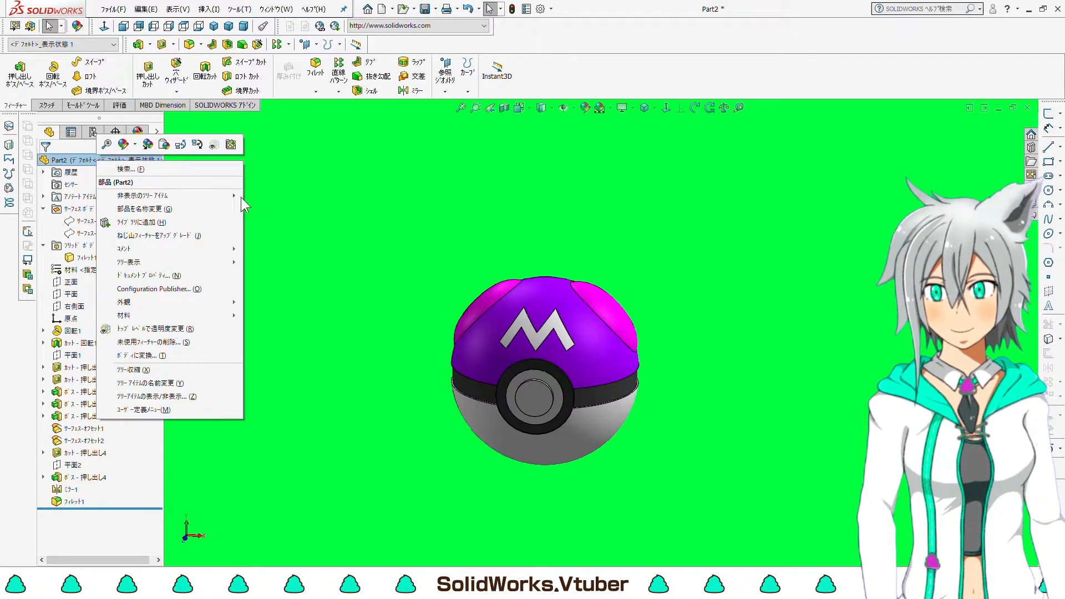
mouse_move(237, 195)
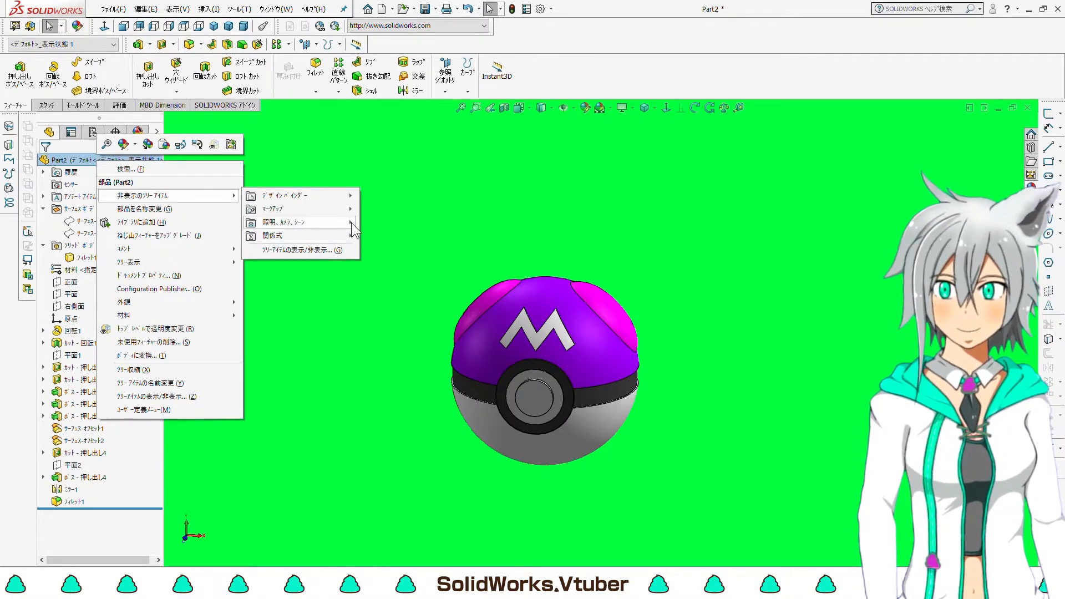
mouse_move(351, 222)
mouse_move(438, 249)
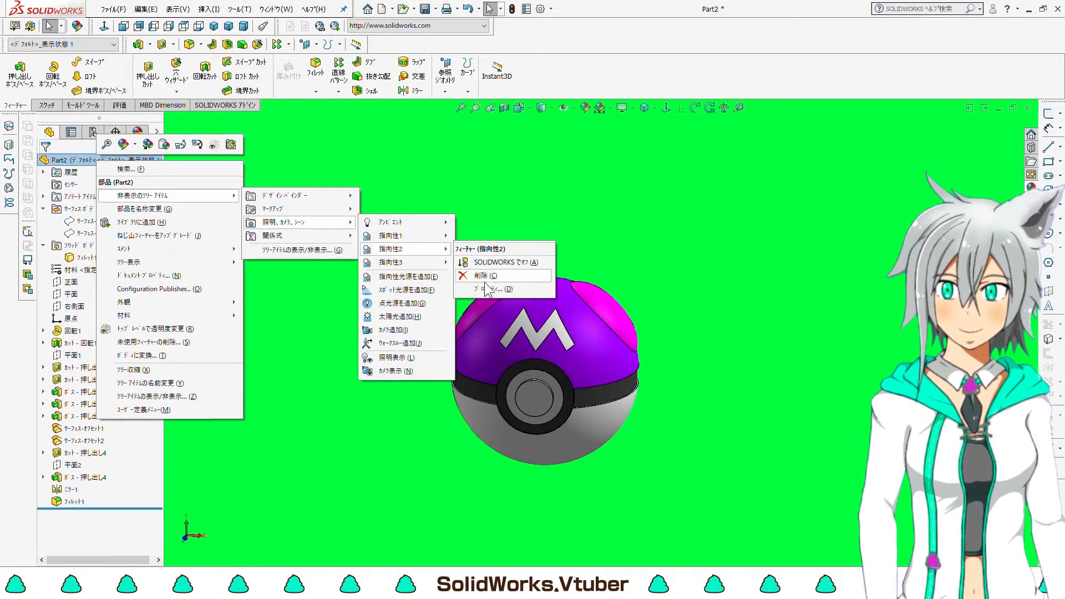
click(488, 288)
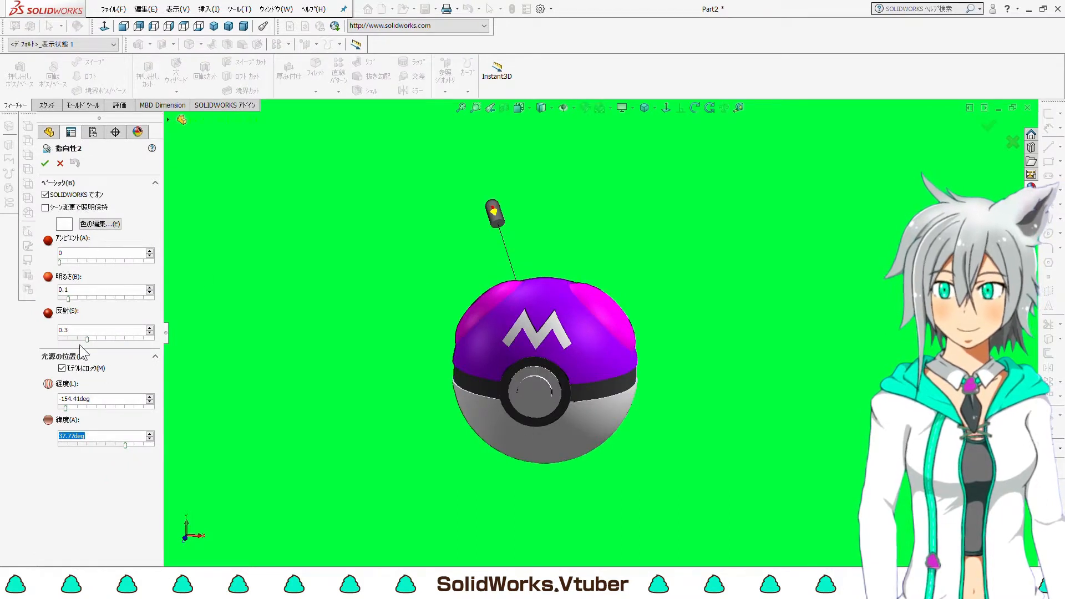
click(131, 301)
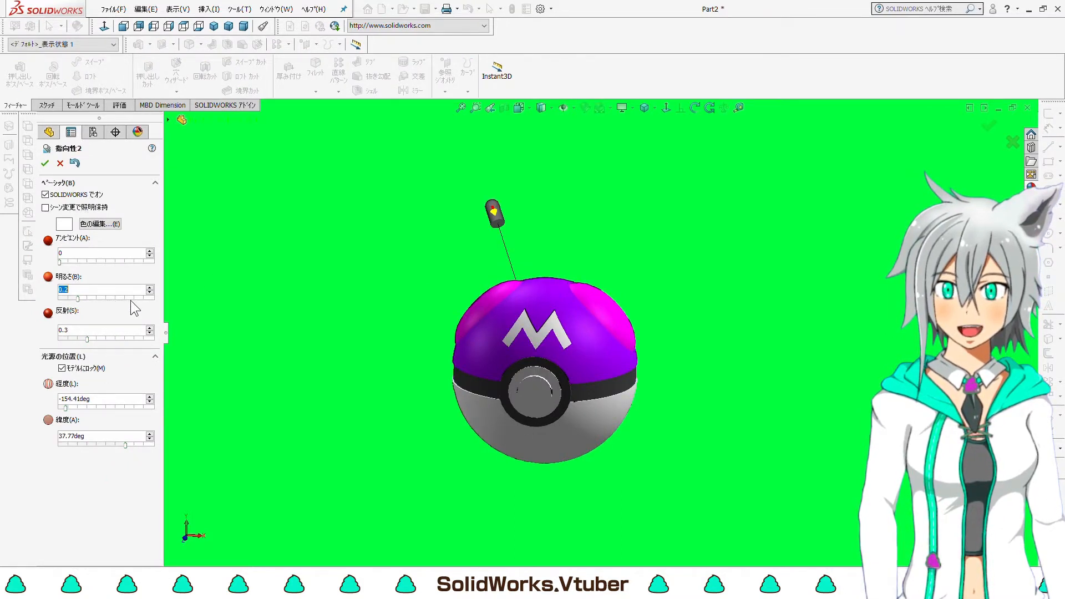
middle_drag(480, 224, 494, 244)
mouse_move(448, 191)
mouse_down()
mouse_move(454, 206)
mouse_move(449, 197)
mouse_move(381, 202)
mouse_move(398, 461)
mouse_move(559, 520)
mouse_move(474, 562)
mouse_move(371, 540)
mouse_move(417, 531)
mouse_move(407, 510)
mouse_move(345, 495)
mouse_move(369, 453)
mouse_move(355, 468)
mouse_up()
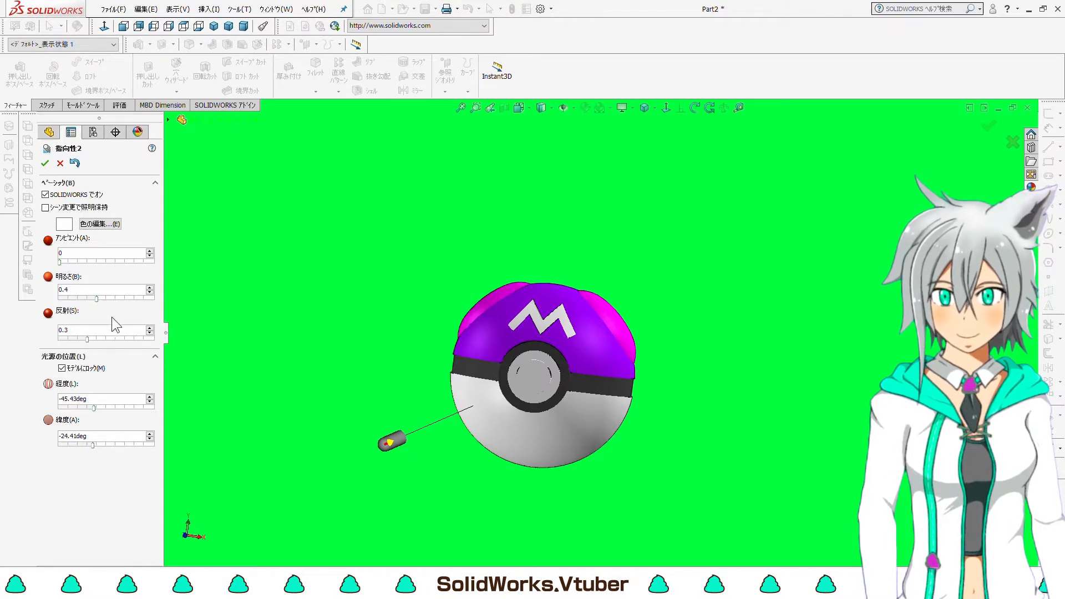
- Set the brightness of directional light 2 to 0.6 and apply the light settings
click(121, 299)
click(127, 299)
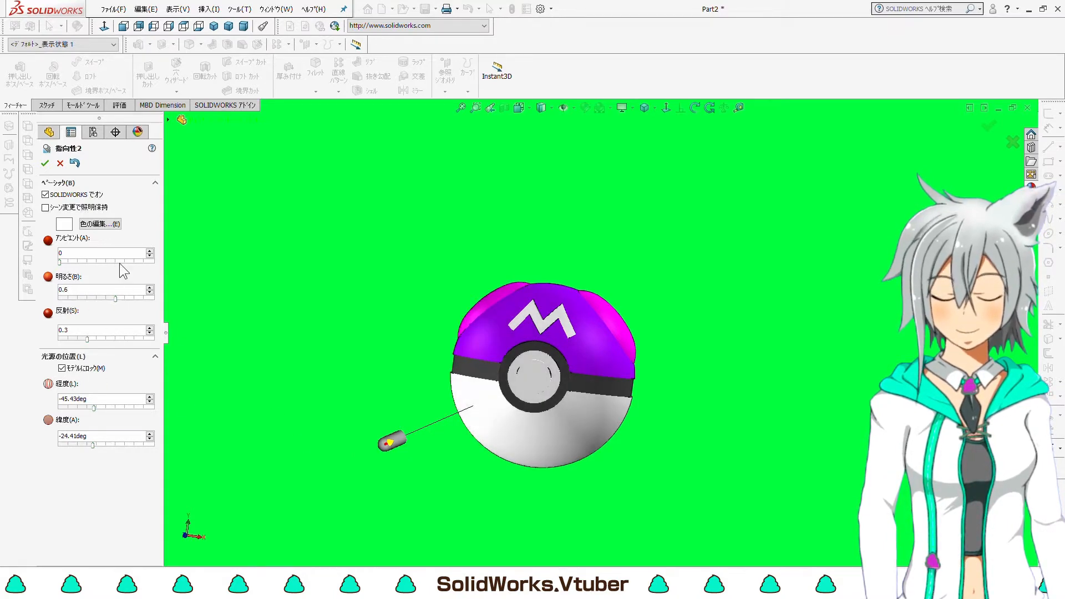
click(45, 163)
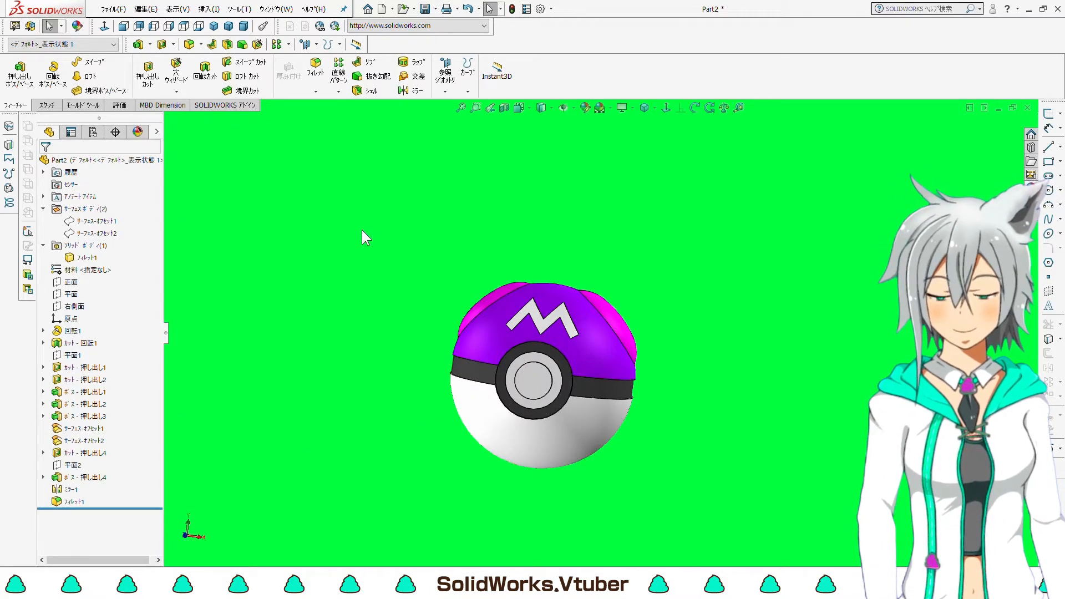
- Inspect the coloured ball under the new lighting from several sides and return to the isometric view
key(ctrl+7)
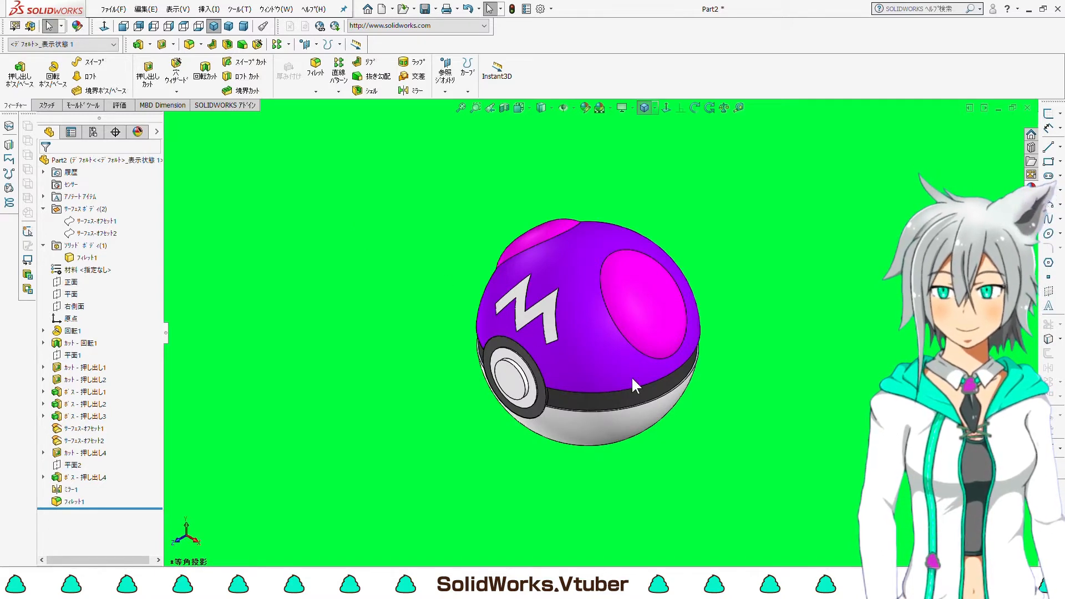
scroll(631, 376, down, 2)
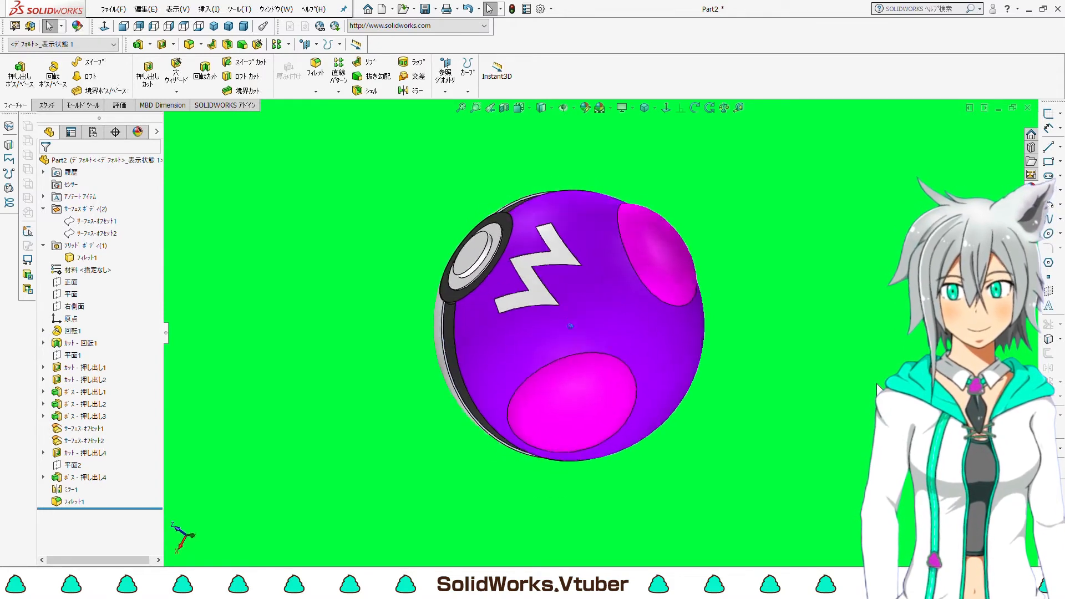
key(ctrl+7)
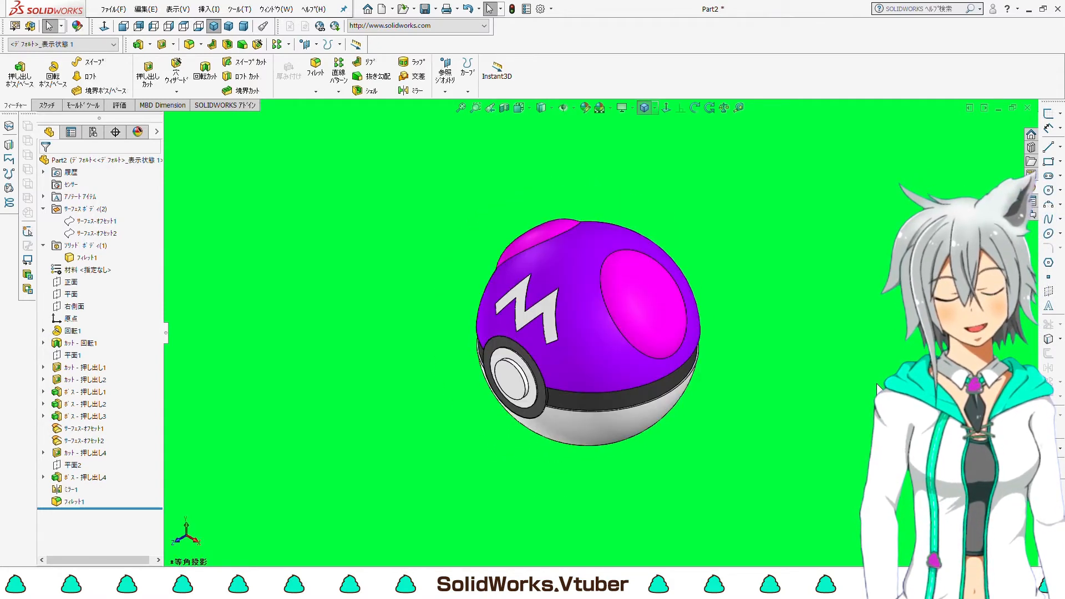